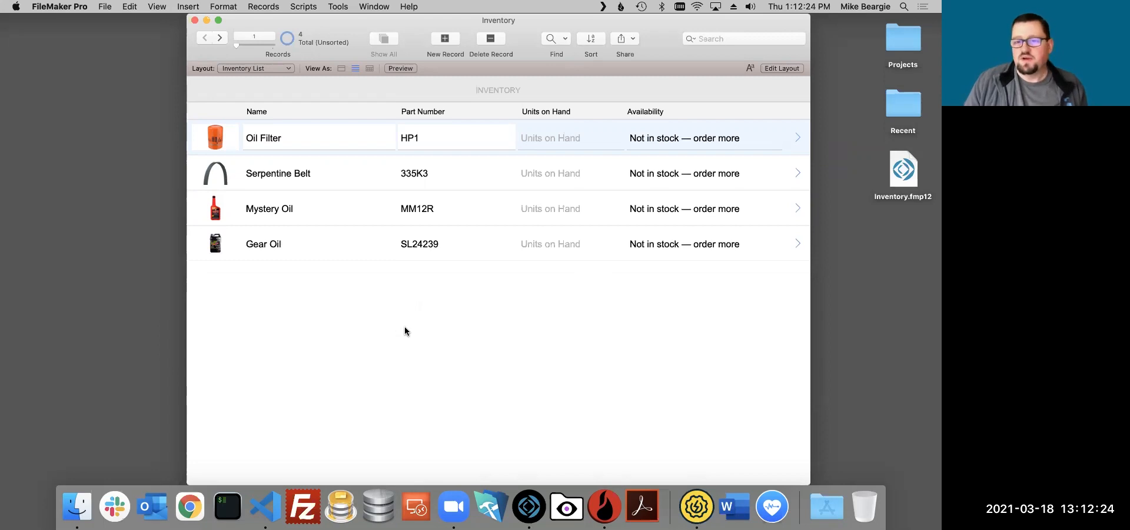
Step: Inspect the Audit table's Action, Table and Info field definitions, then close without saving
key(super+shift+d)
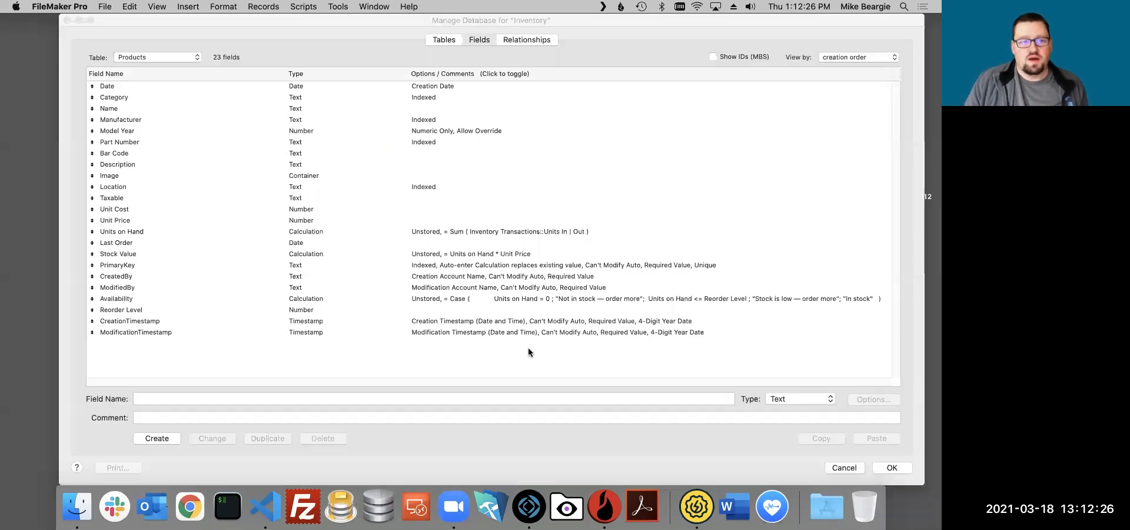
click(445, 40)
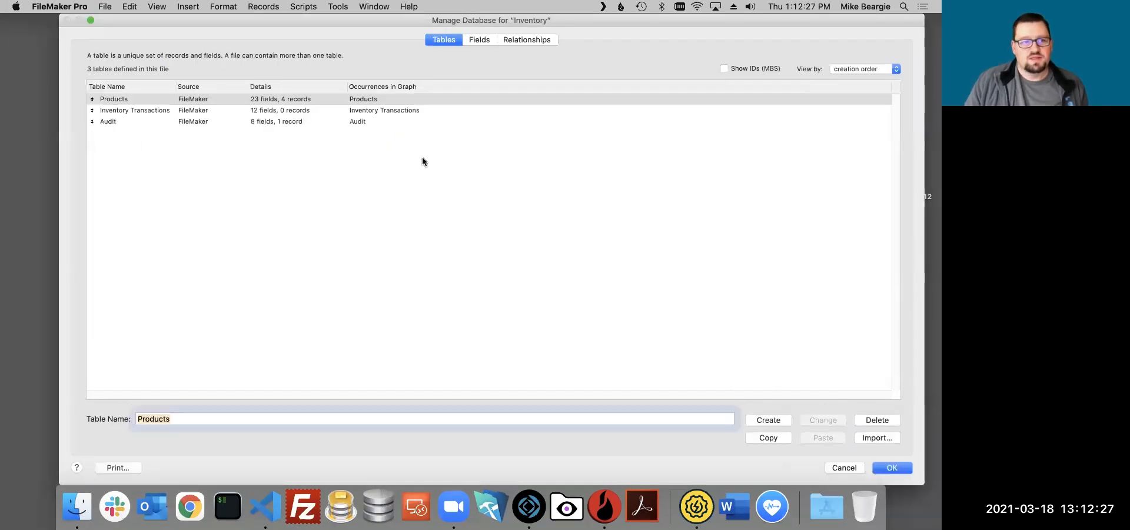
click(123, 120)
double_click(289, 122)
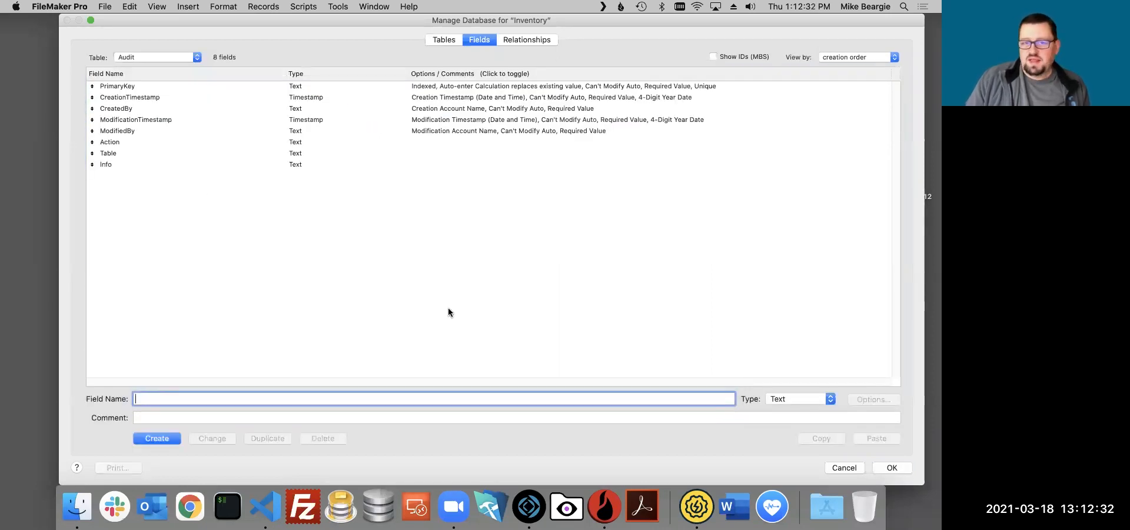
click(117, 145)
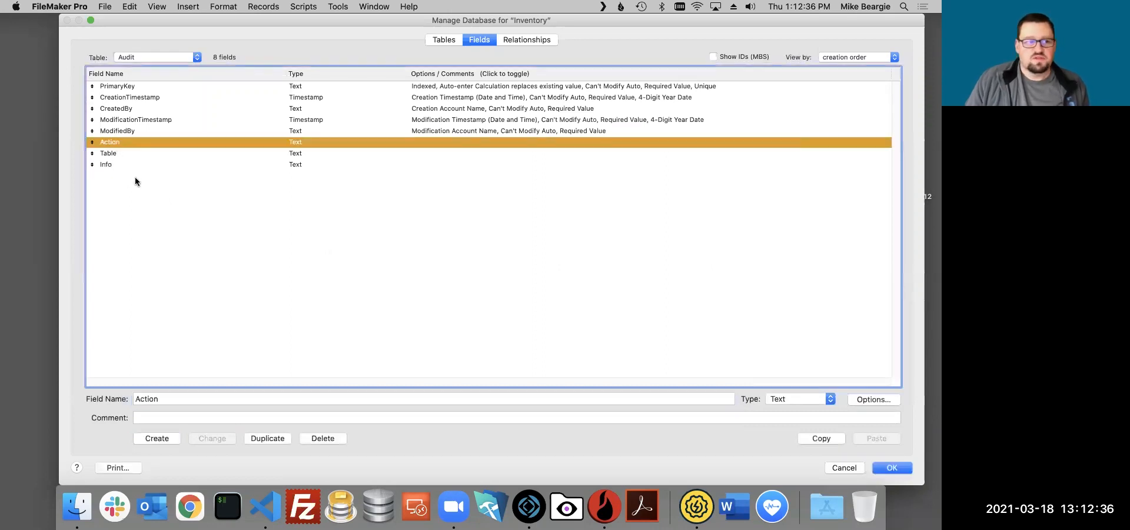
click(127, 155)
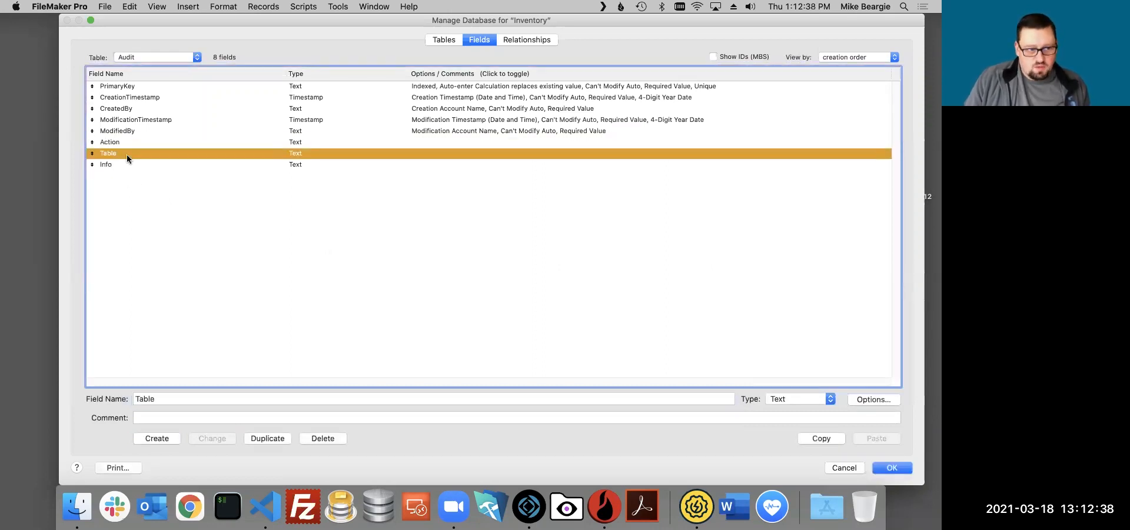
click(122, 144)
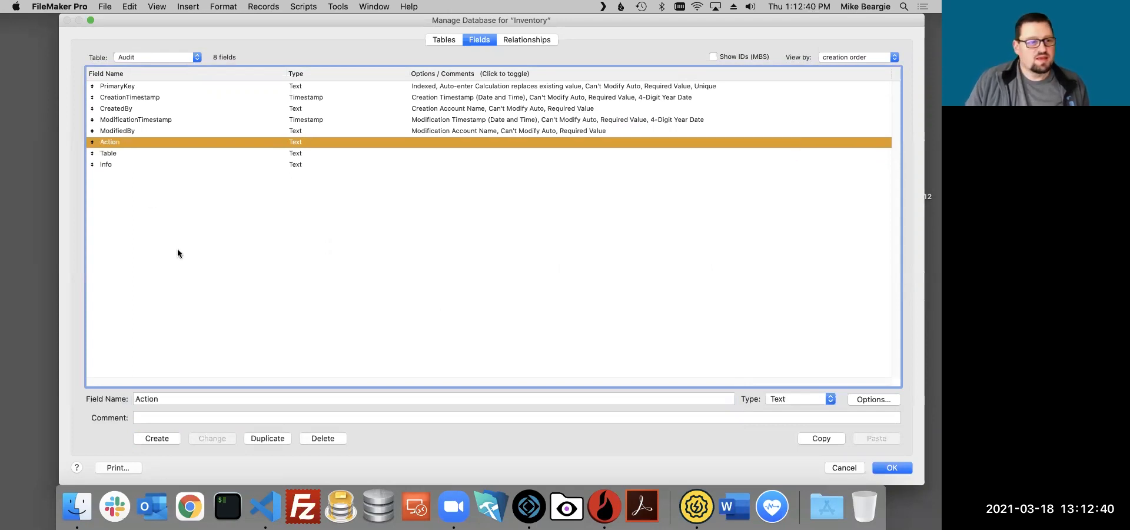
click(109, 165)
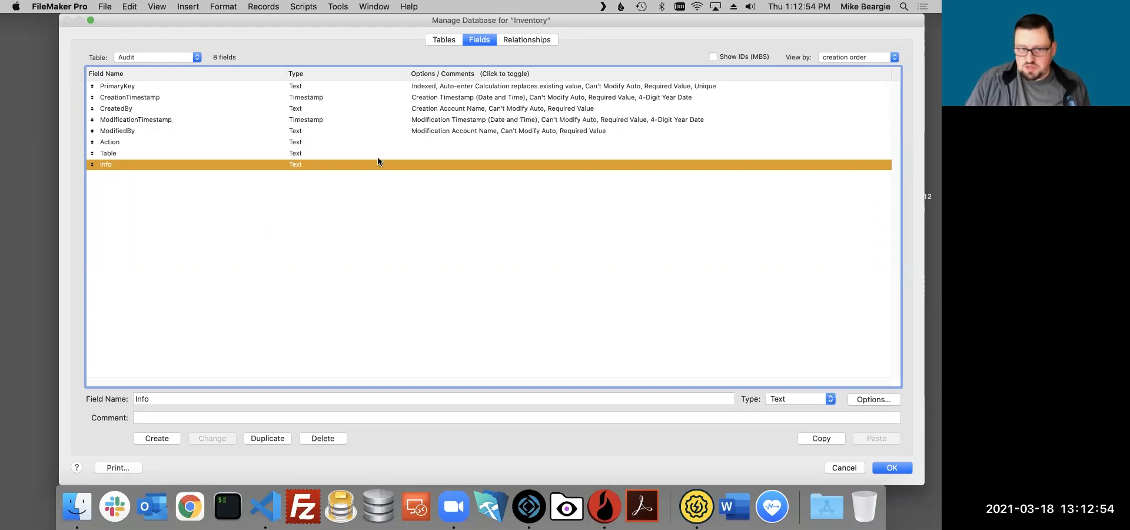
click(367, 143)
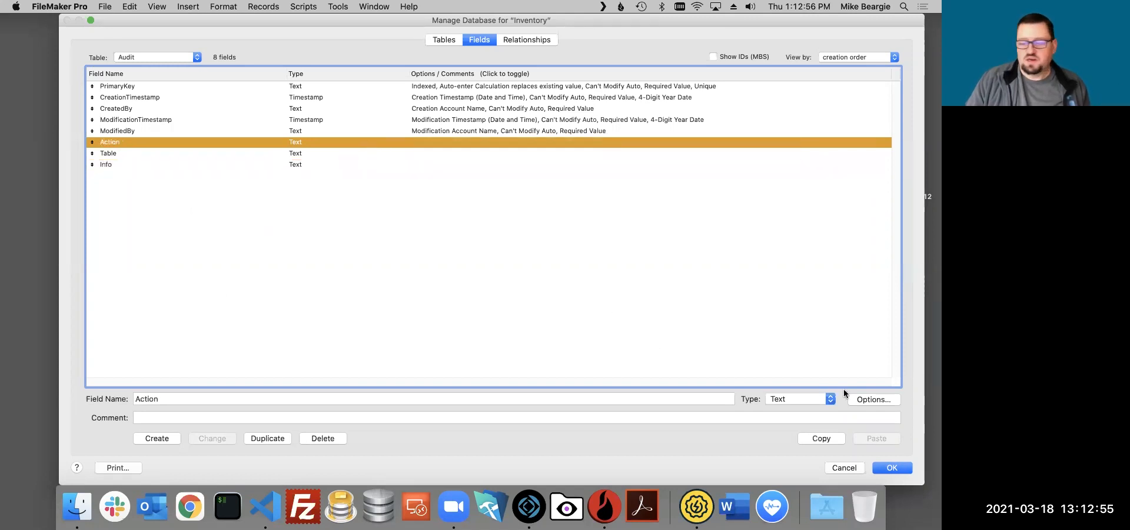
click(848, 468)
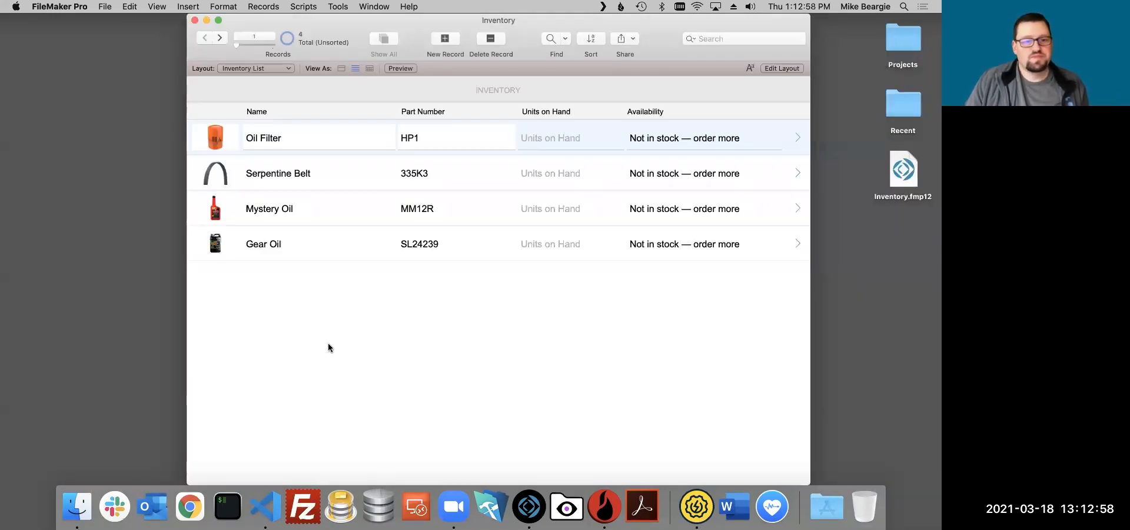
Step: Browse the Audit List and Audit layouts, then return to the Inventory List layout
click(257, 68)
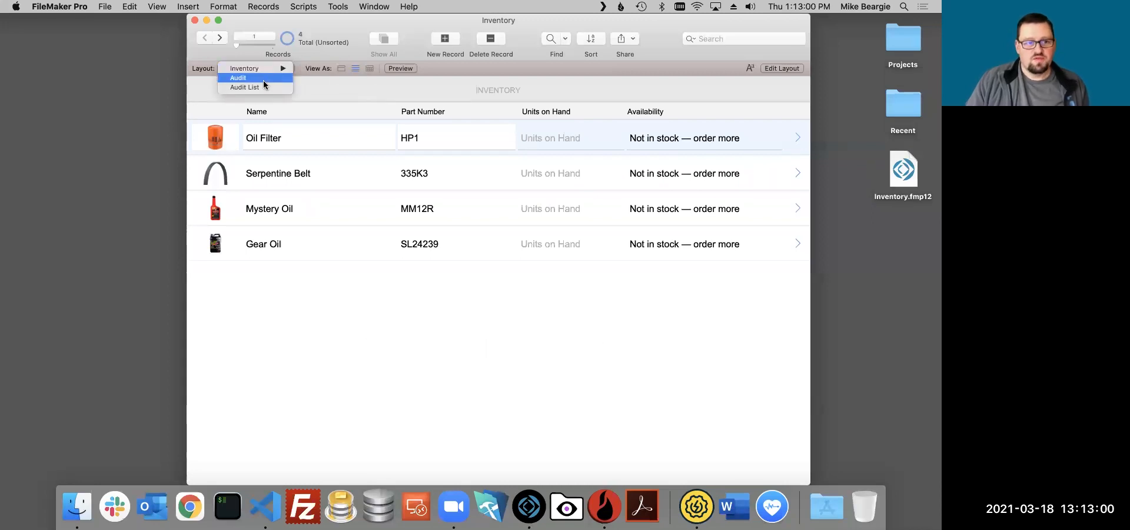
click(253, 79)
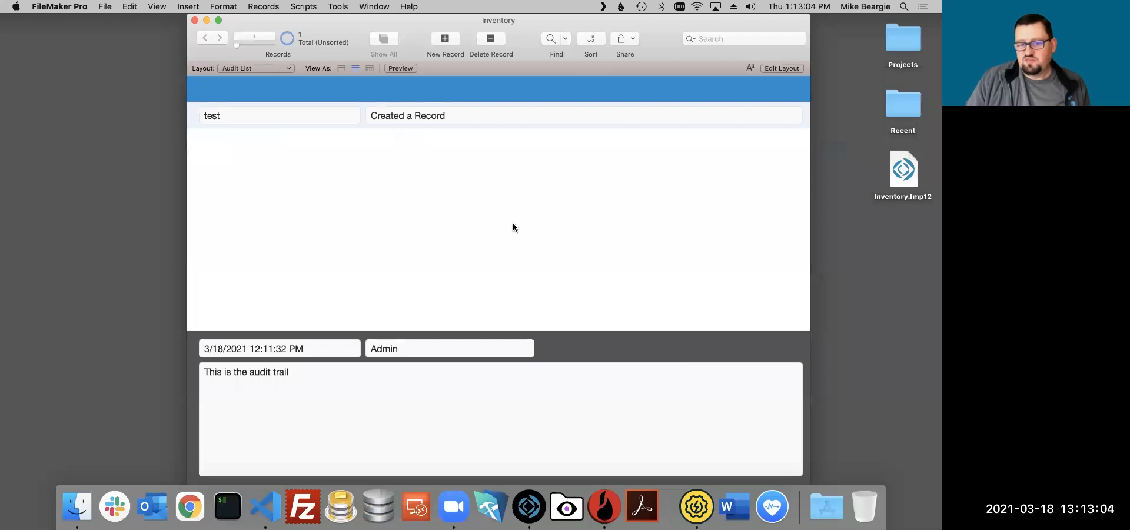
click(348, 348)
click(478, 116)
click(429, 358)
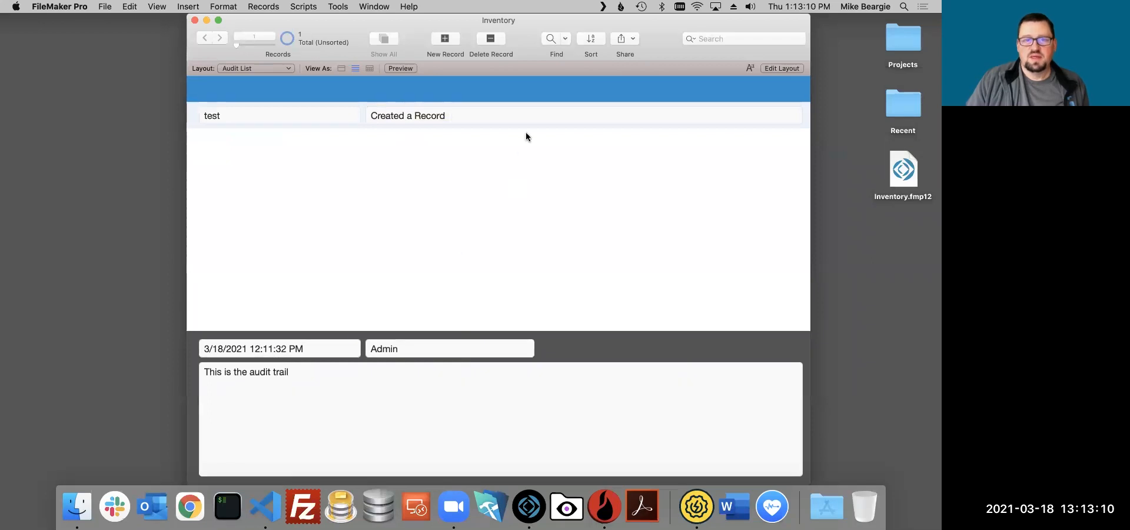
click(259, 406)
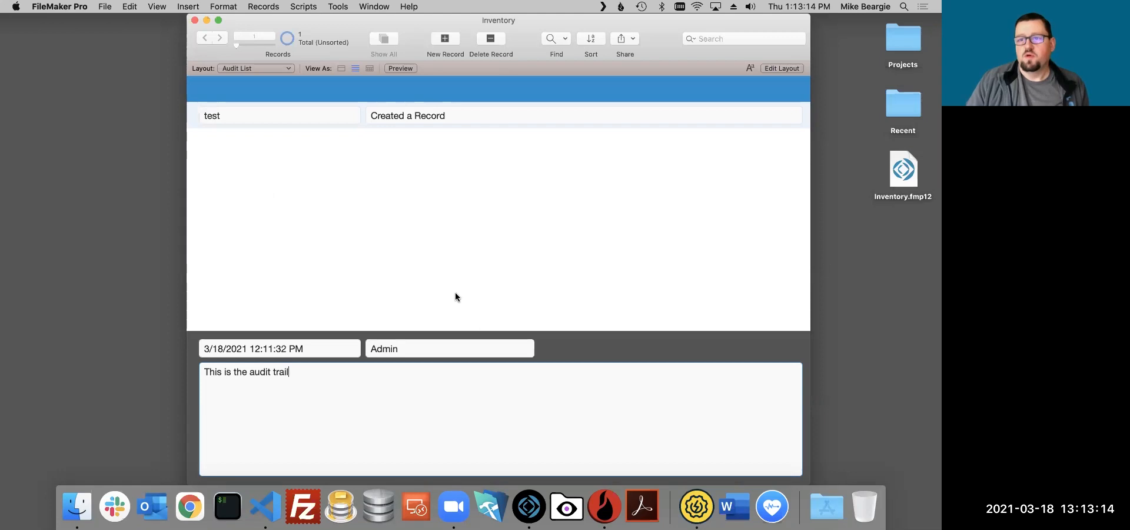
click(250, 67)
click(252, 67)
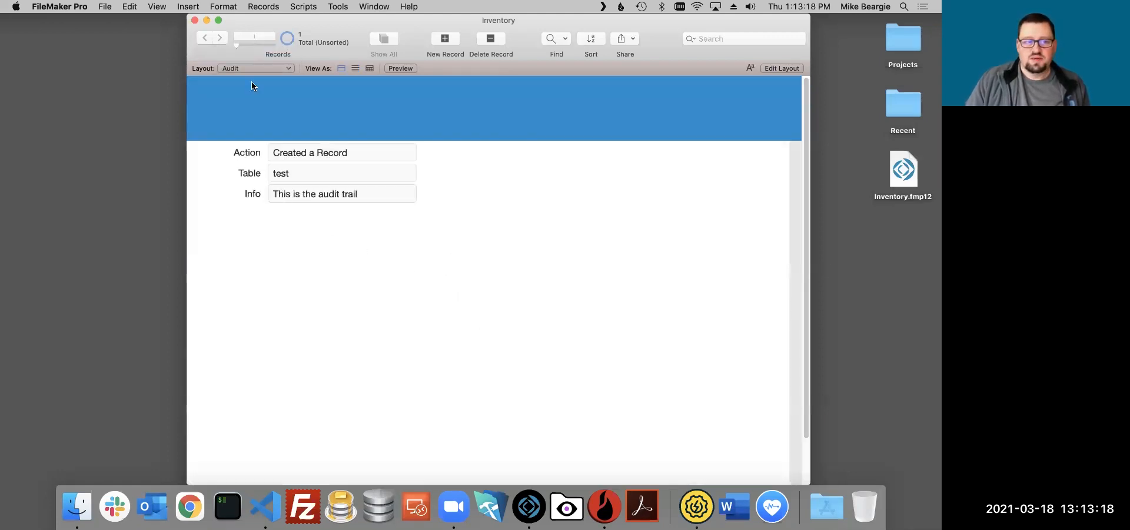
click(263, 67)
click(330, 59)
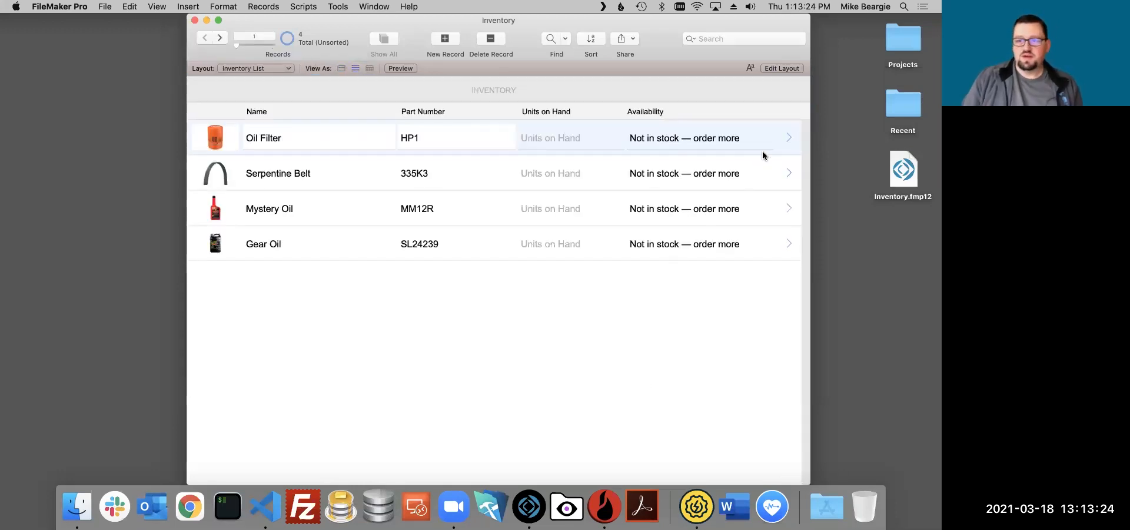
Step: Open the Oil Filter's product details, then the Manage Custom Menus dialog
click(783, 139)
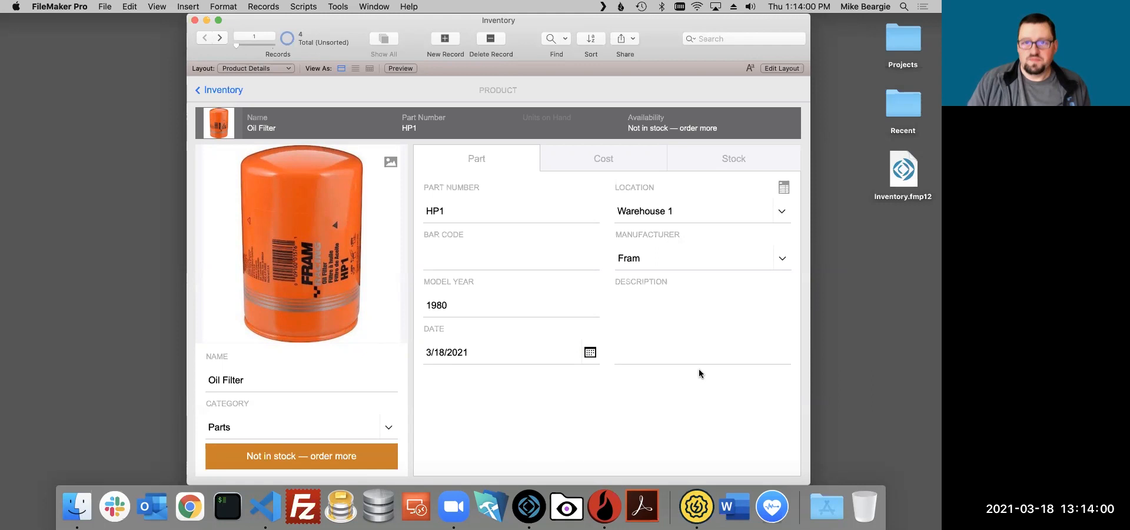
click(107, 7)
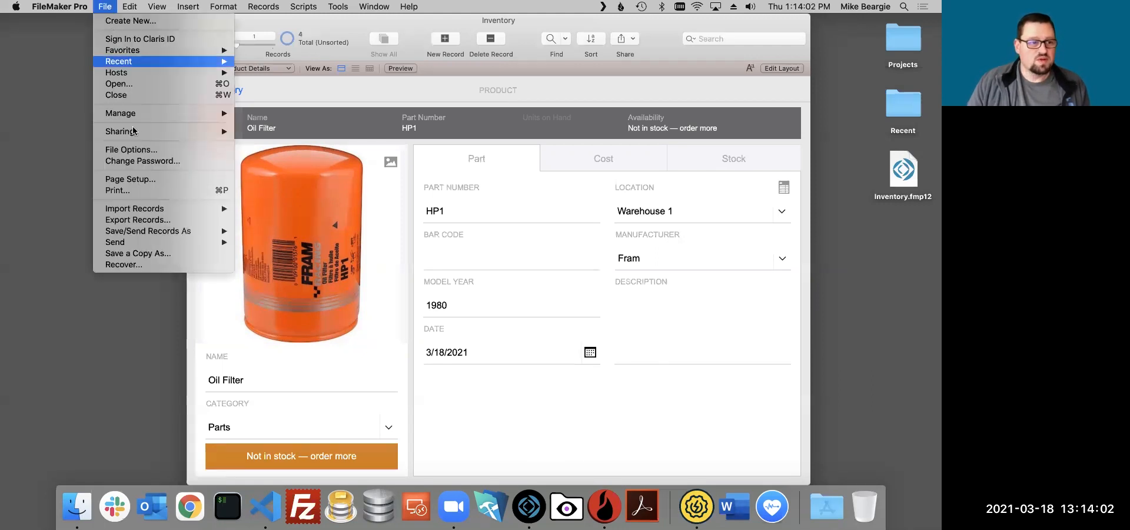
mouse_move(140, 113)
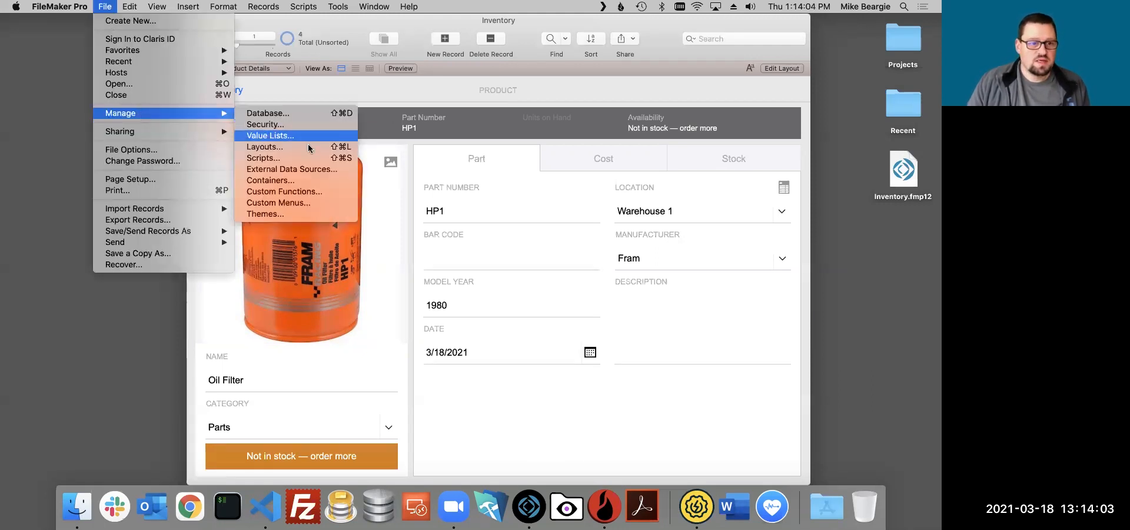
click(308, 203)
Step: Create a new custom menu set named 'Custom Menu Set'
click(157, 351)
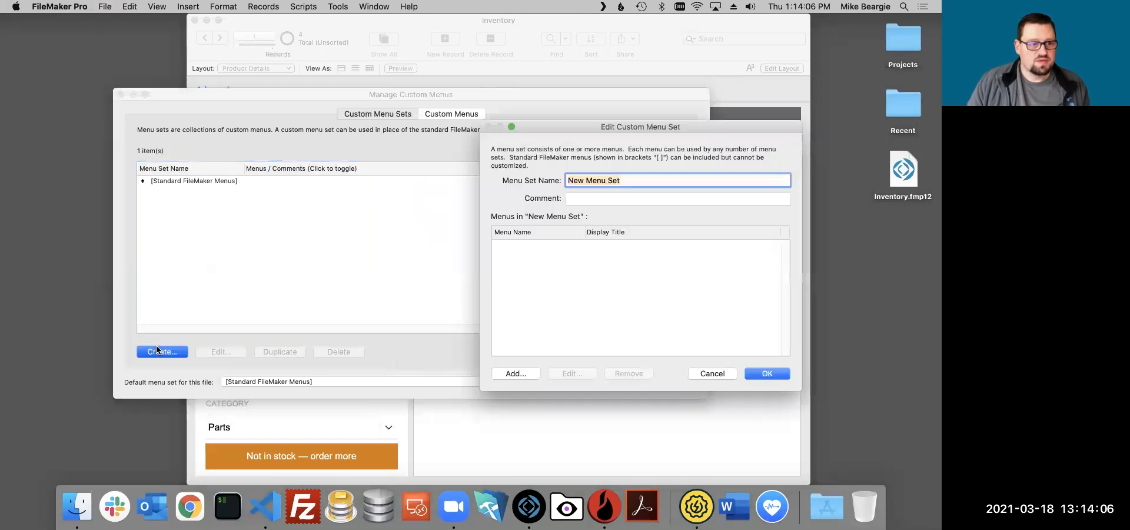
text(Cust)
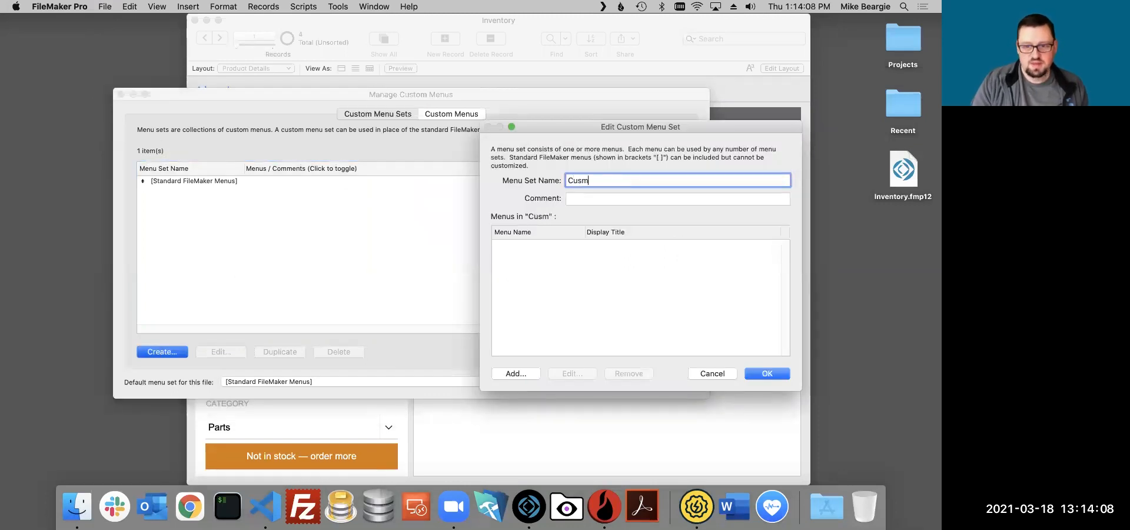
text(om Menus)
key(BackSpace)
text(Set)
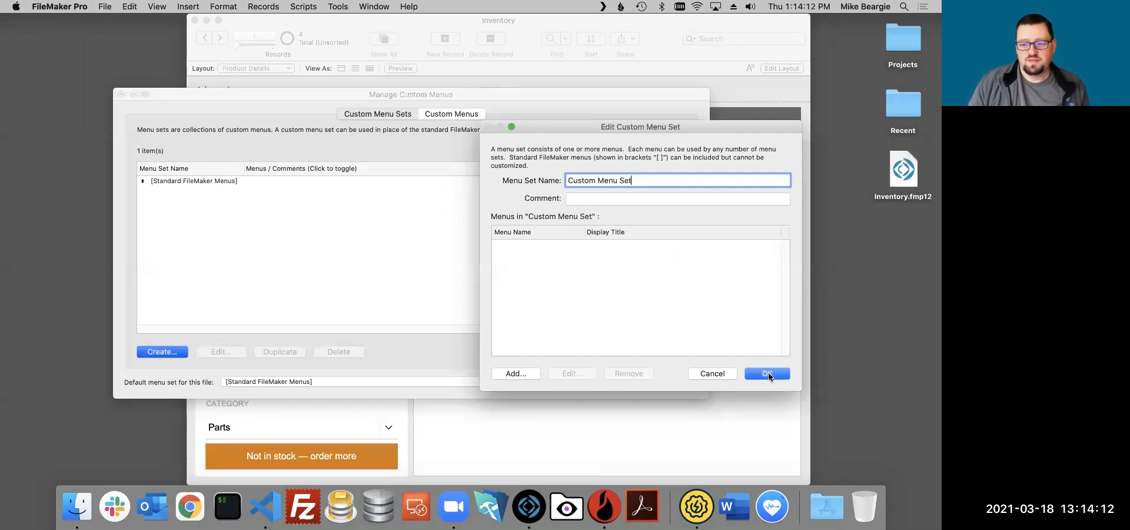
click(768, 373)
Step: Add a custom menu based on Records and start renaming its copy to 'Records Custom'
click(432, 115)
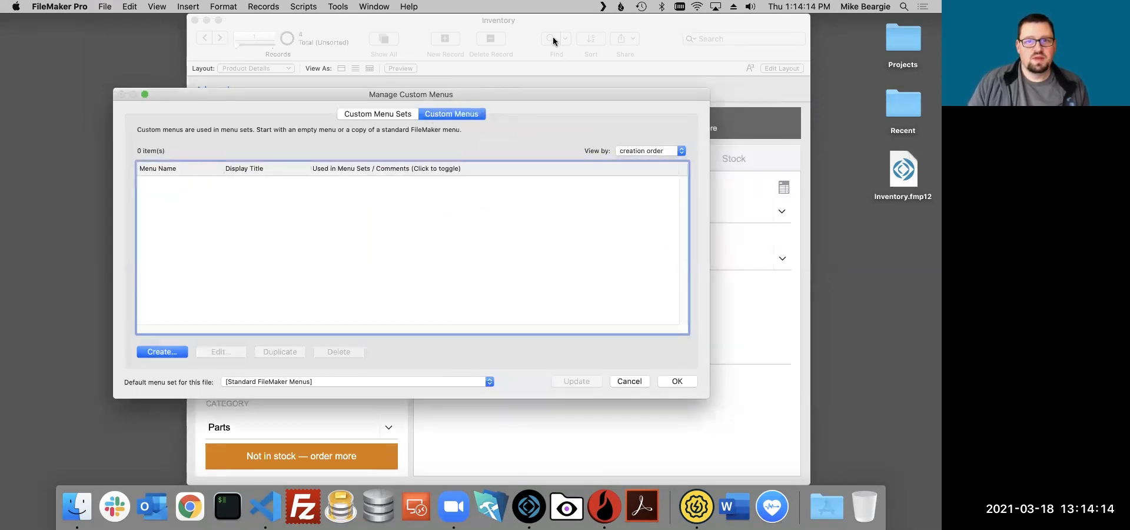
click(153, 352)
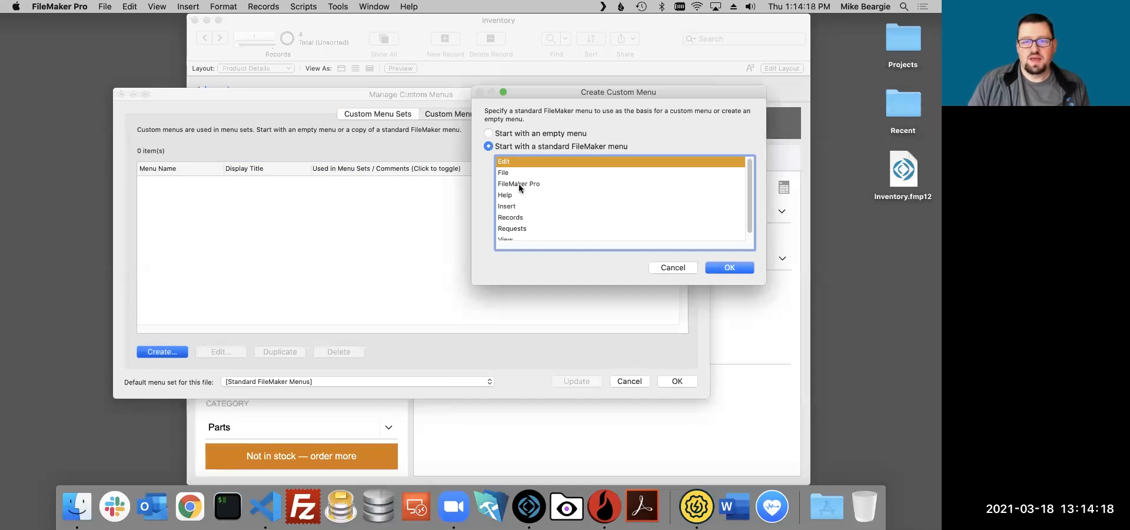
scroll(526, 206, down, 1)
click(511, 212)
click(728, 267)
double_click(341, 151)
text(Custome)
key(BackSpace)
Step: Finish naming the menu Records Customs and make Delete Record run a new 'Delete Record Custom' script
text(s)
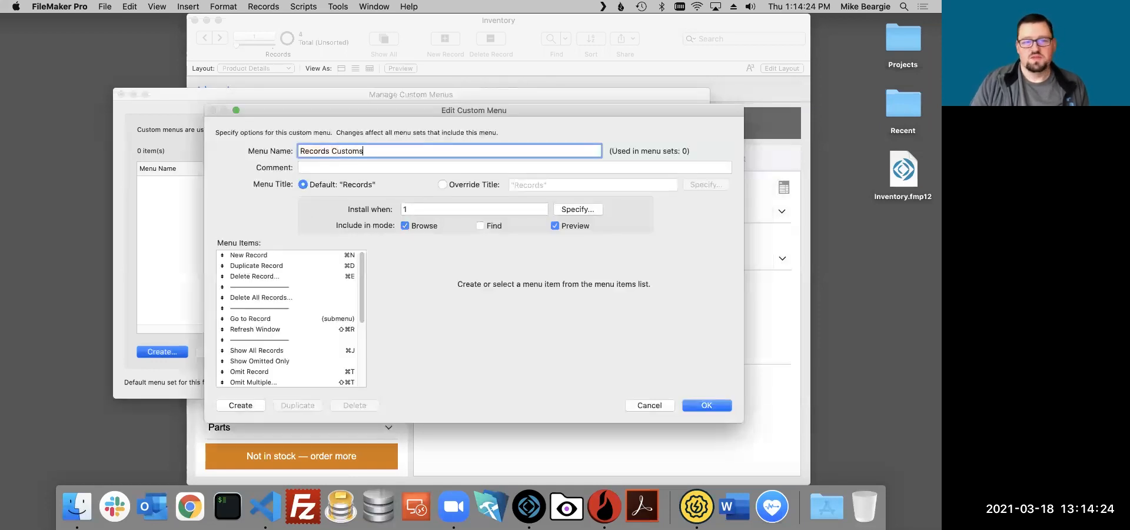
click(258, 278)
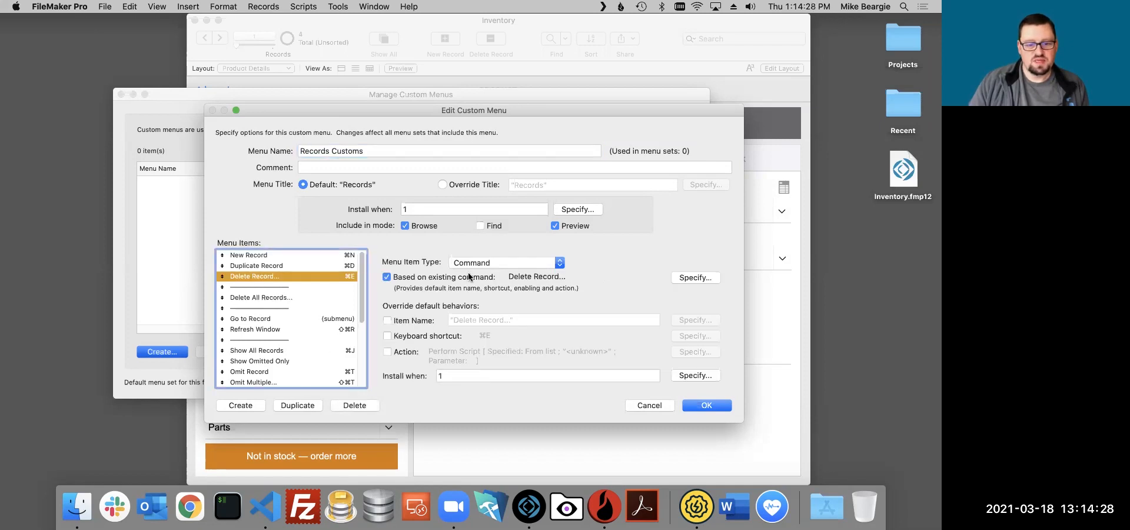
click(394, 354)
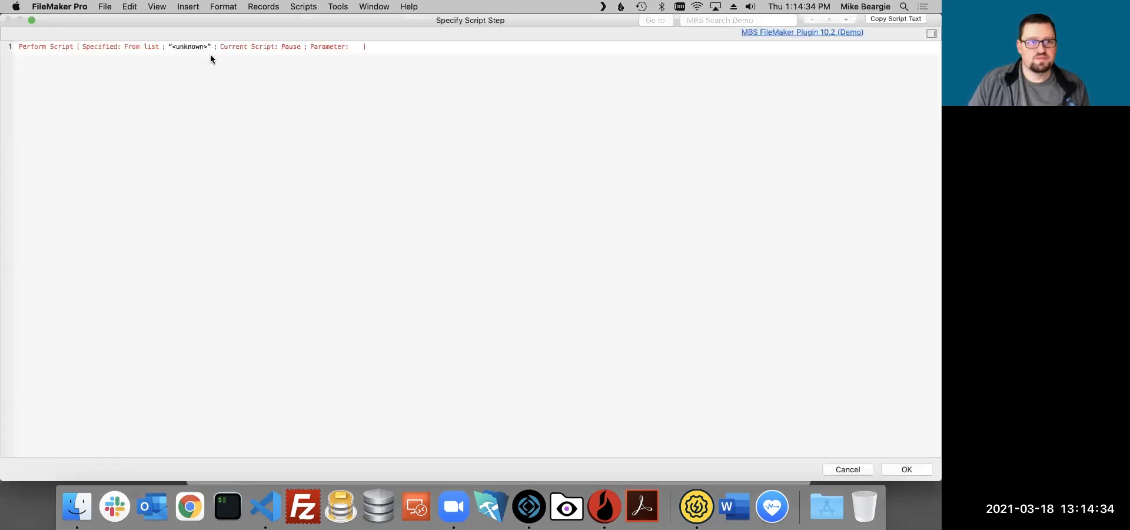
click(194, 46)
click(219, 393)
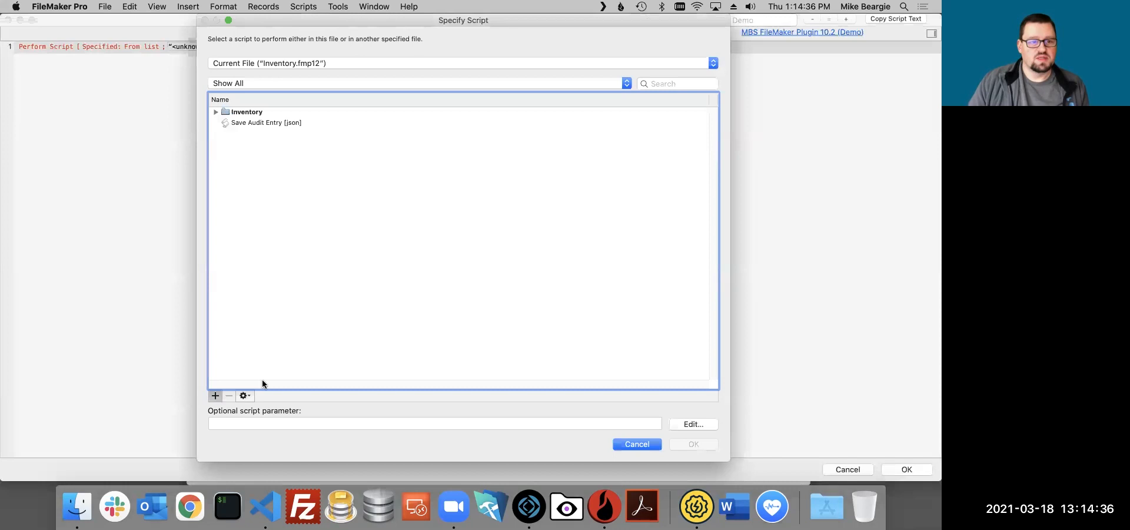
text(Delete R)
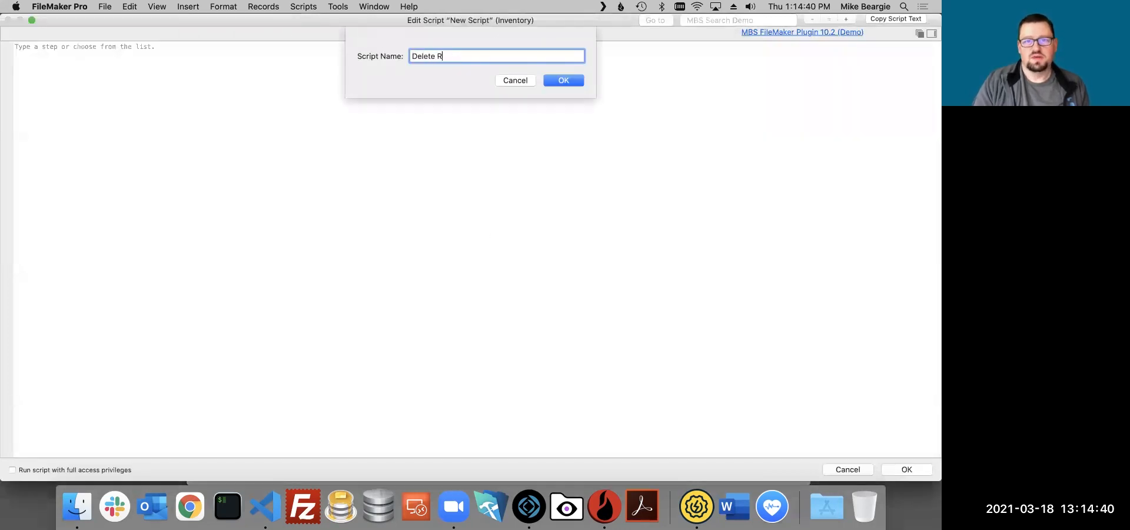
text(ecord Custom)
key(Return)
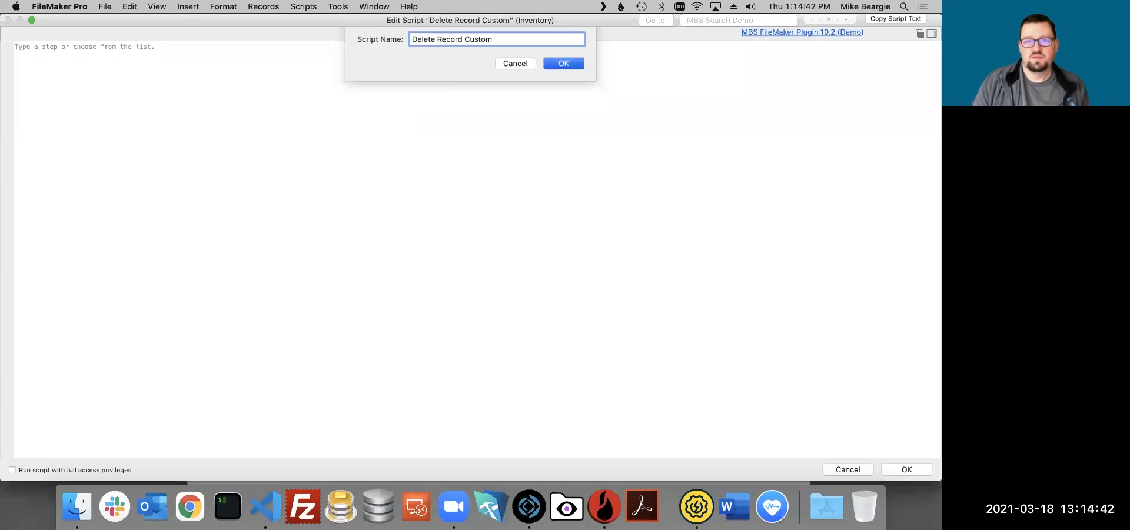
click(909, 470)
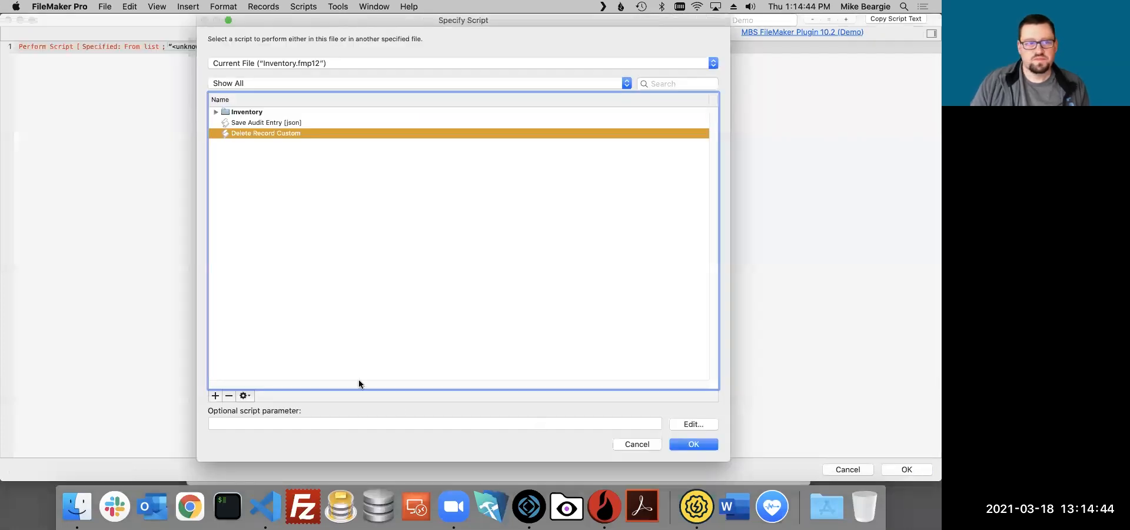
click(694, 445)
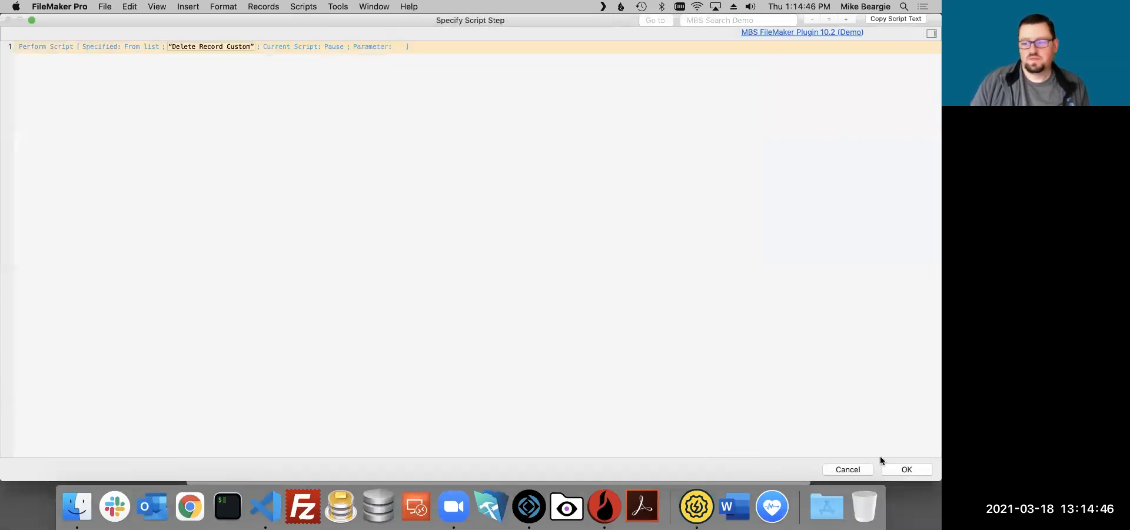
key(Return)
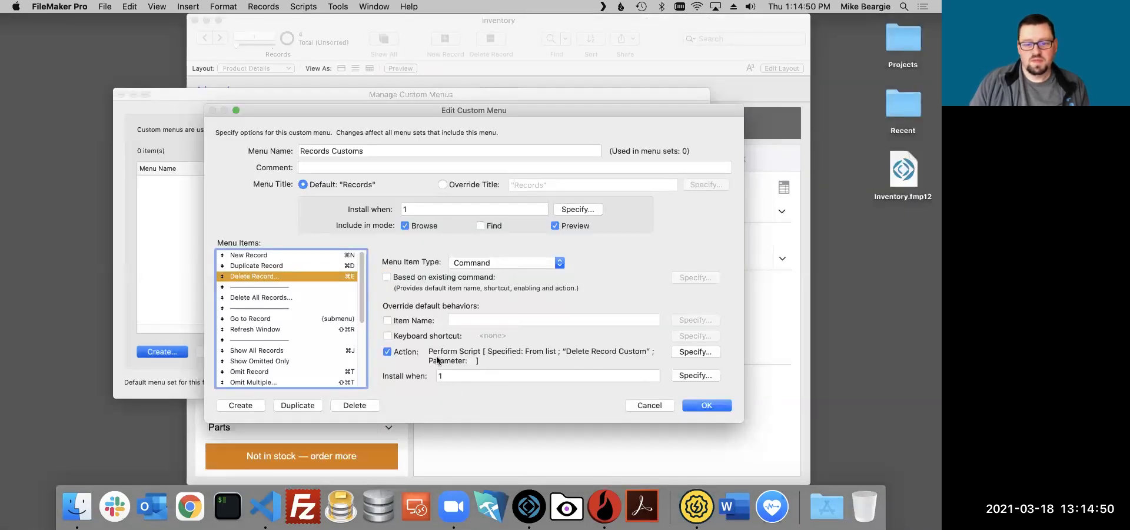
Step: Show the item as 'Delete Record' and save the Records Customs menu
click(433, 322)
text(Delete Record)
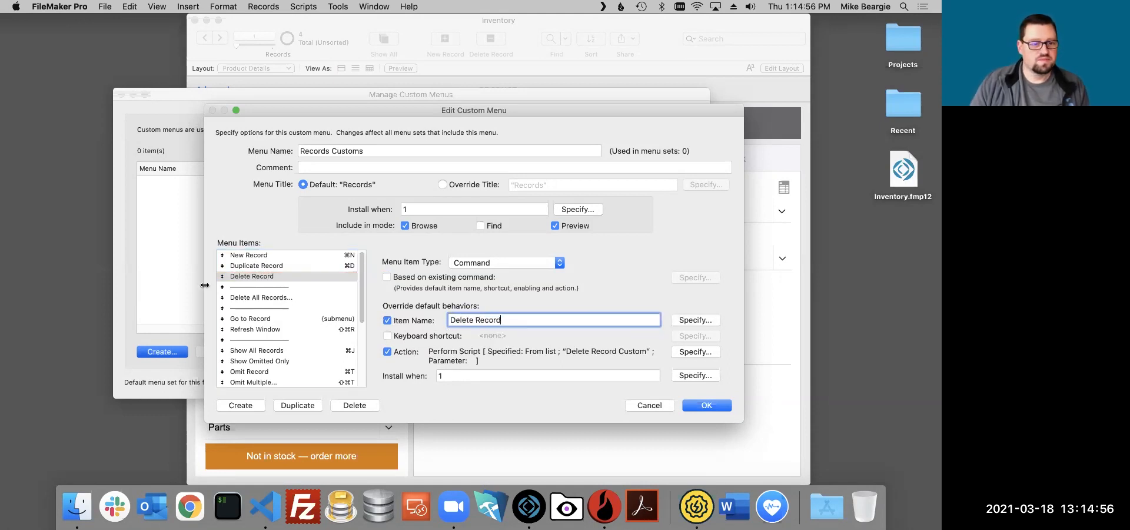
click(716, 409)
click(387, 114)
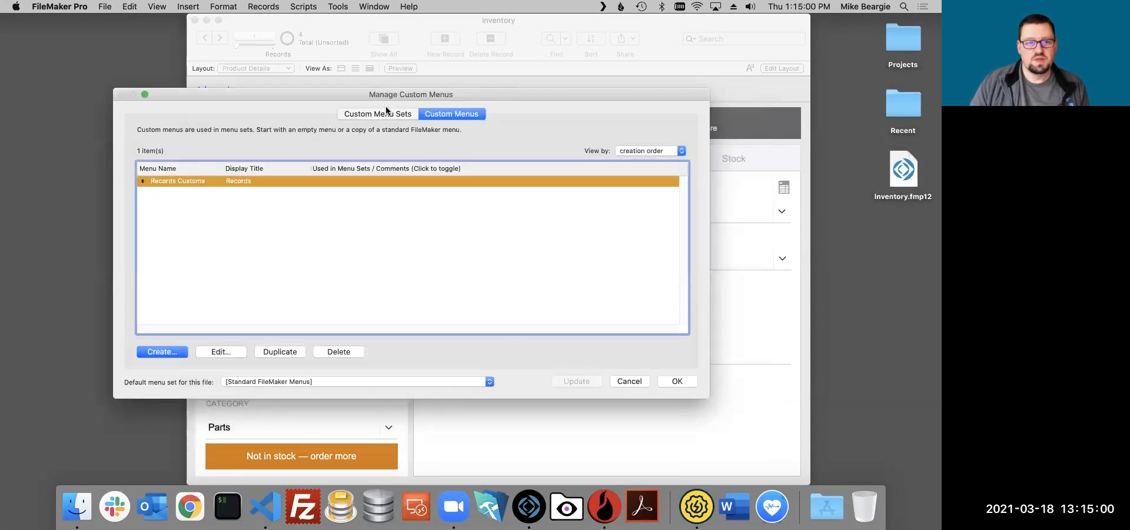
Step: Add the Records Customs menu to Custom Menu Set and close the custom menus manager
double_click(286, 191)
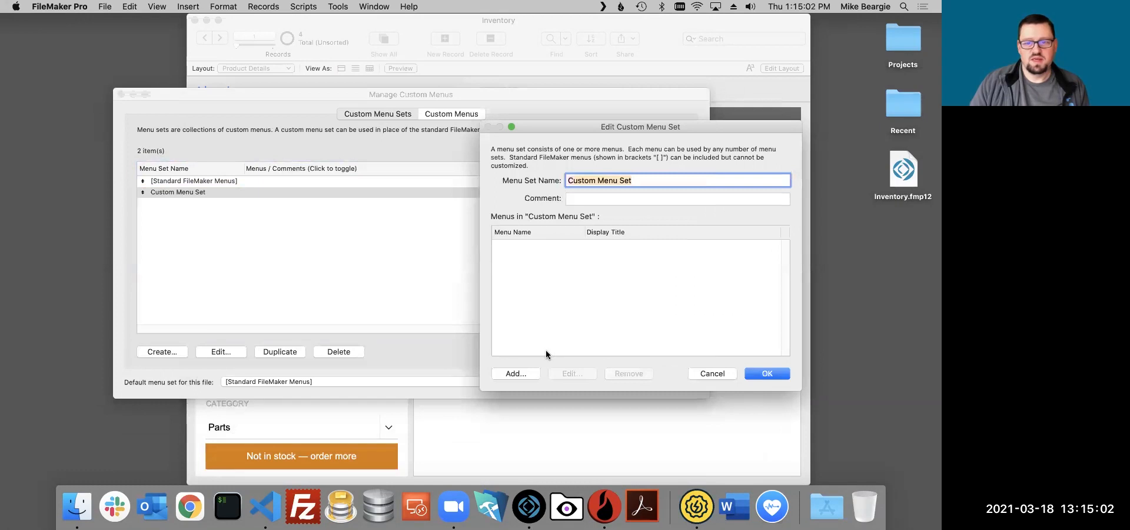
click(518, 374)
scroll(374, 345, down, 3)
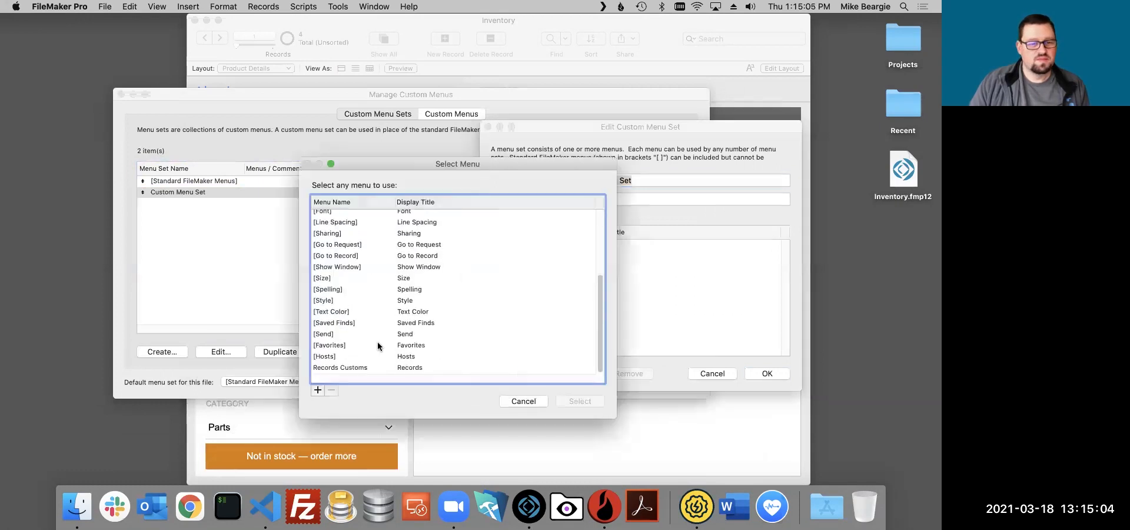
double_click(345, 368)
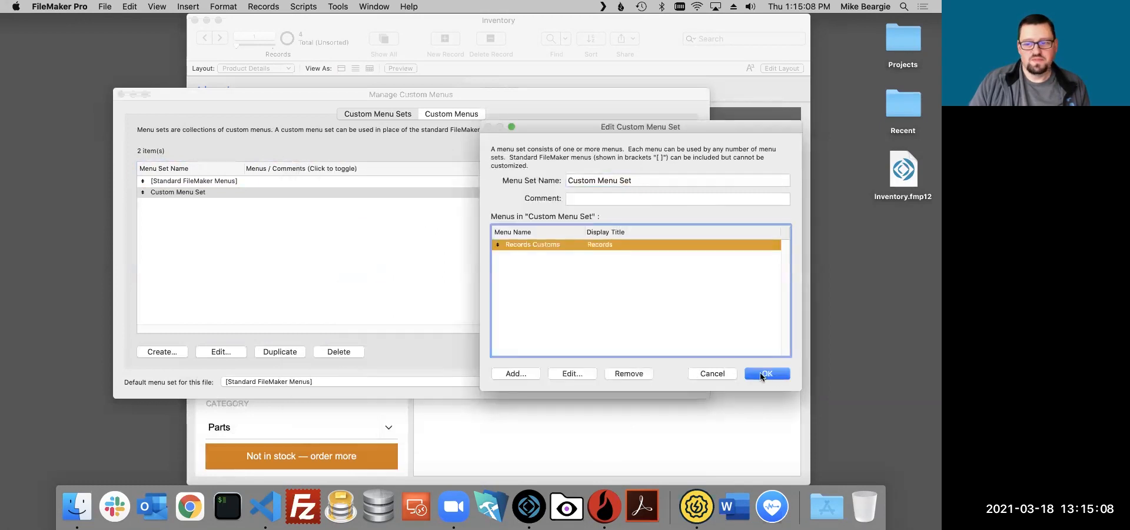
click(762, 377)
click(669, 382)
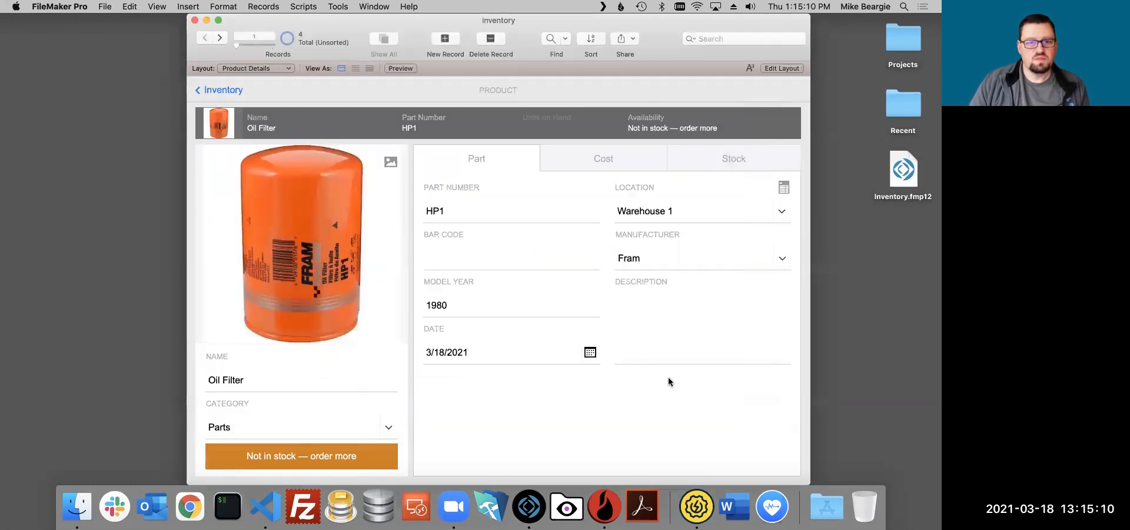
Step: Apply Custom Menu Set, then switch back to [Standard FileMaker Menus] and shift the window left
click(383, 7)
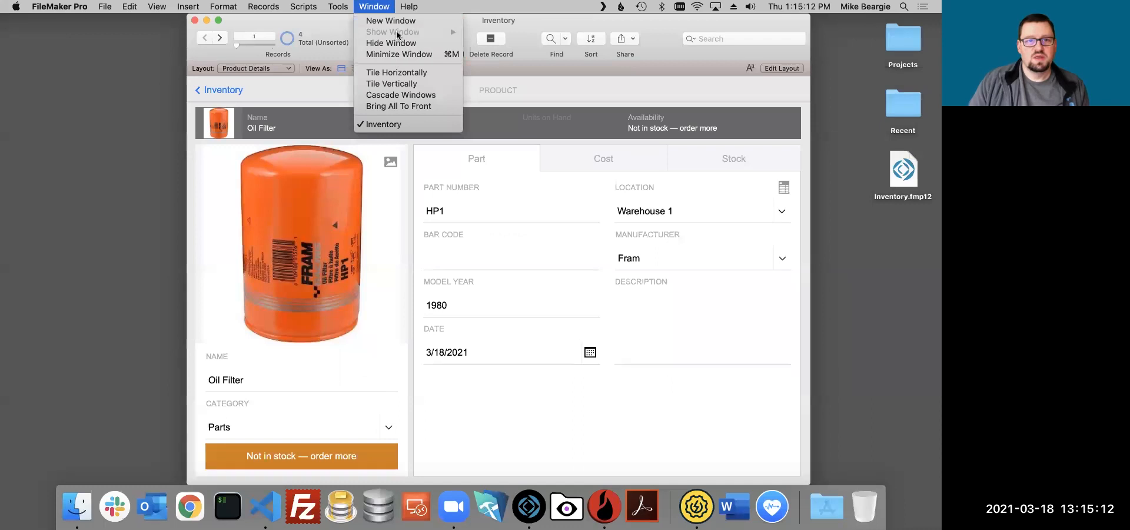
mouse_move(338, 7)
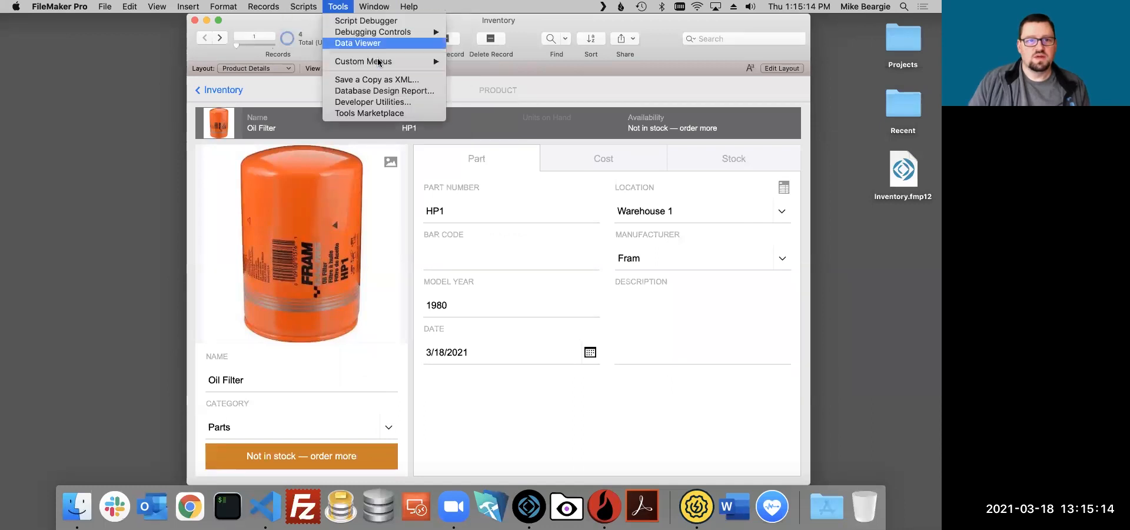
mouse_move(378, 61)
click(488, 72)
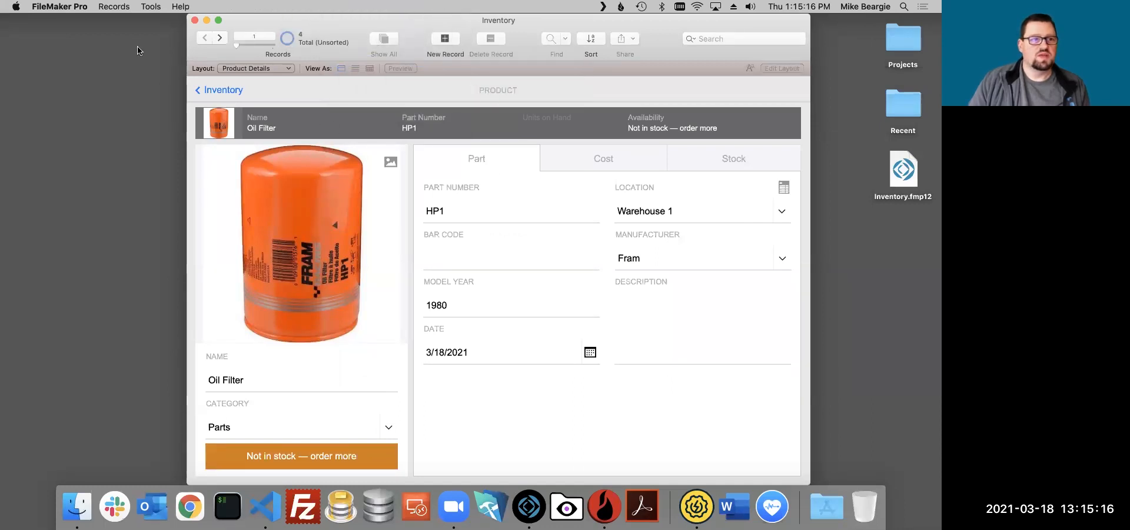
click(96, 7)
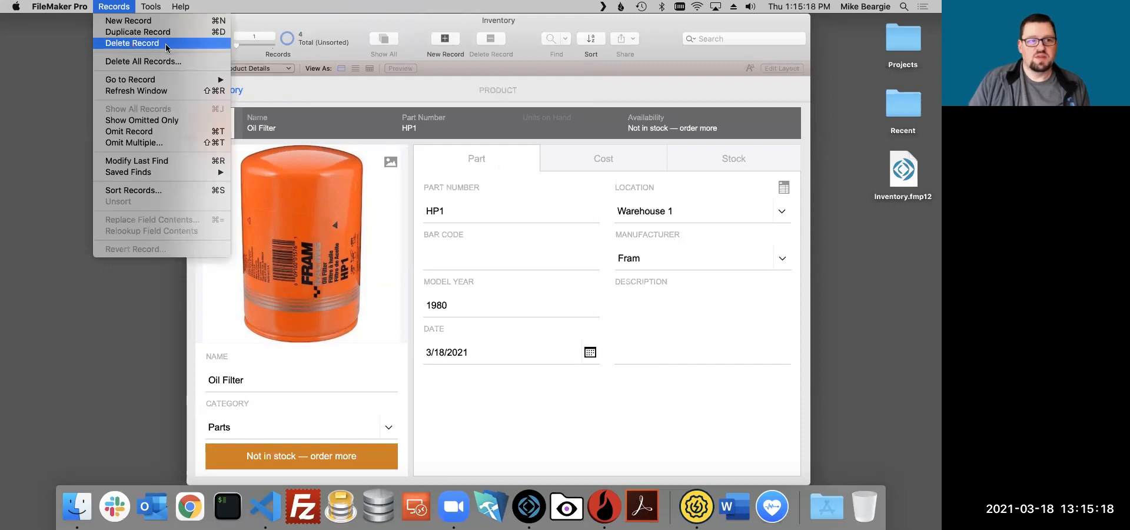
mouse_move(151, 7)
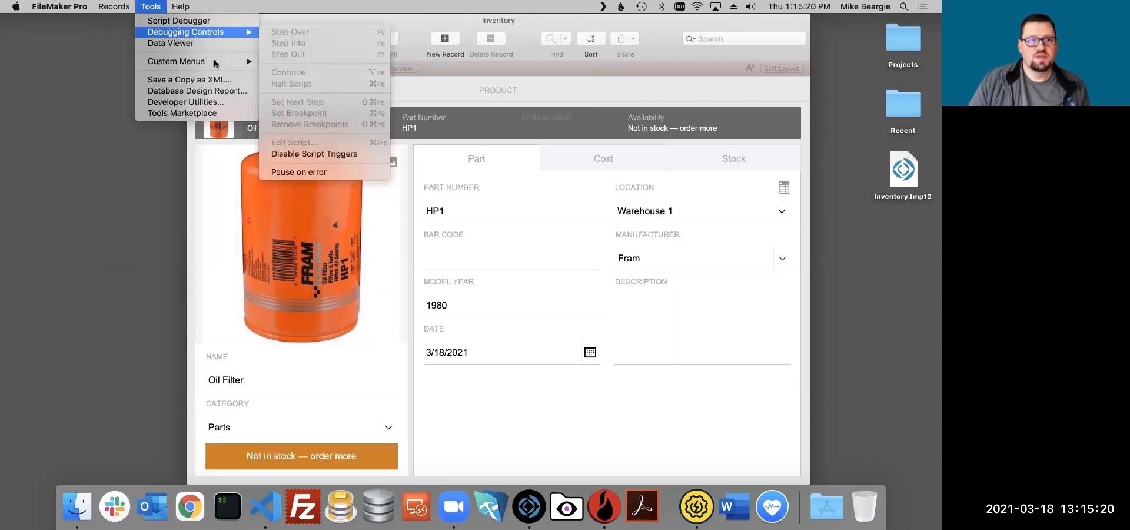
mouse_move(215, 62)
click(326, 60)
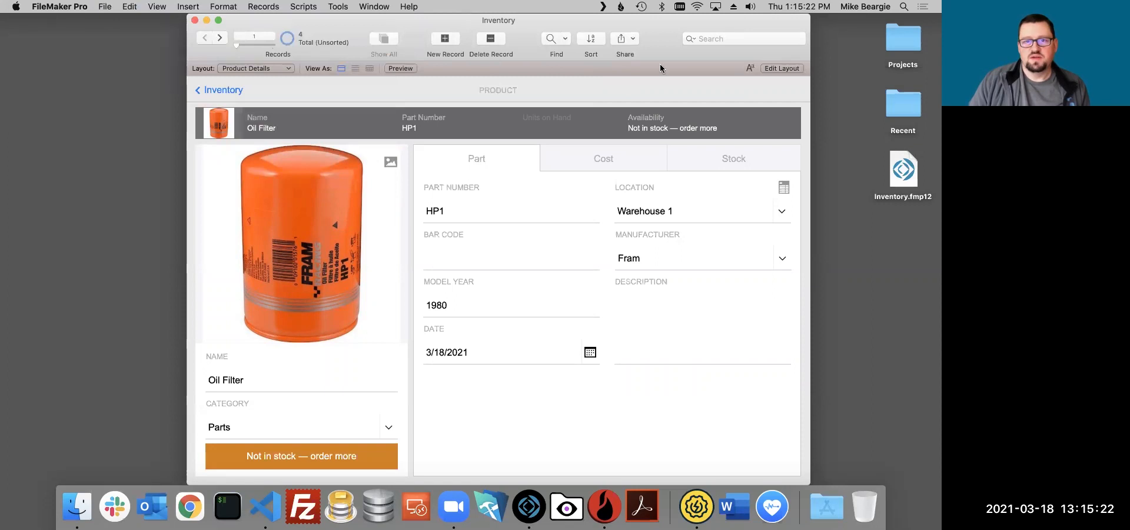
drag(661, 68, 602, 68)
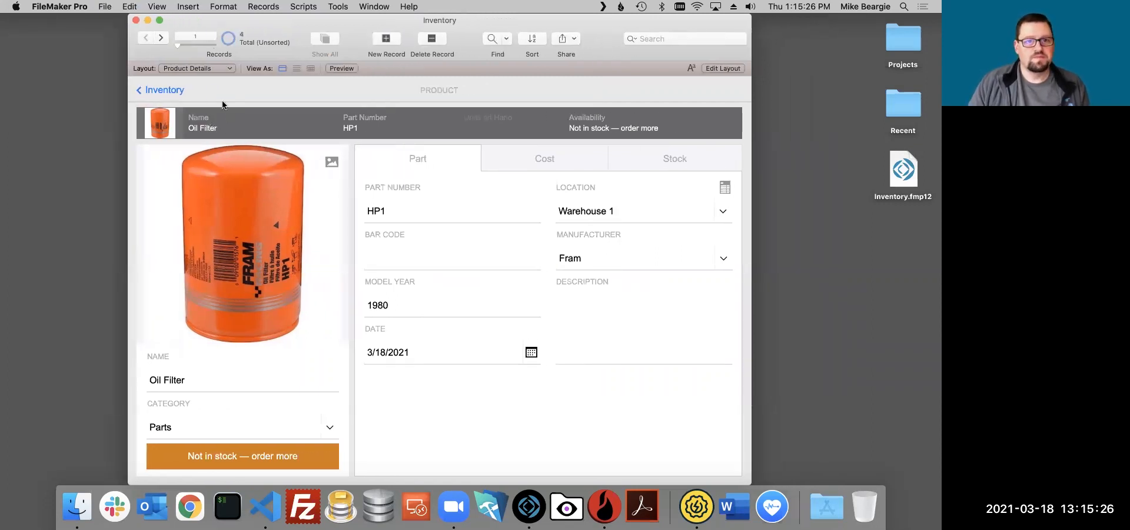
Step: In Delete Record Custom, add an If step testing Get(AccountPrivilegeSetName) = "User"
key(super+shift+s)
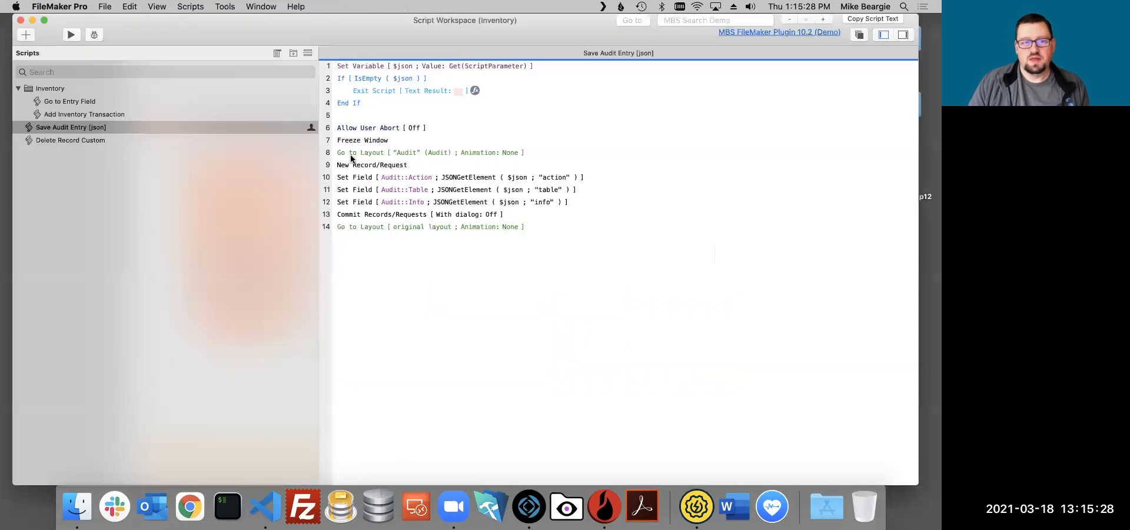
click(70, 140)
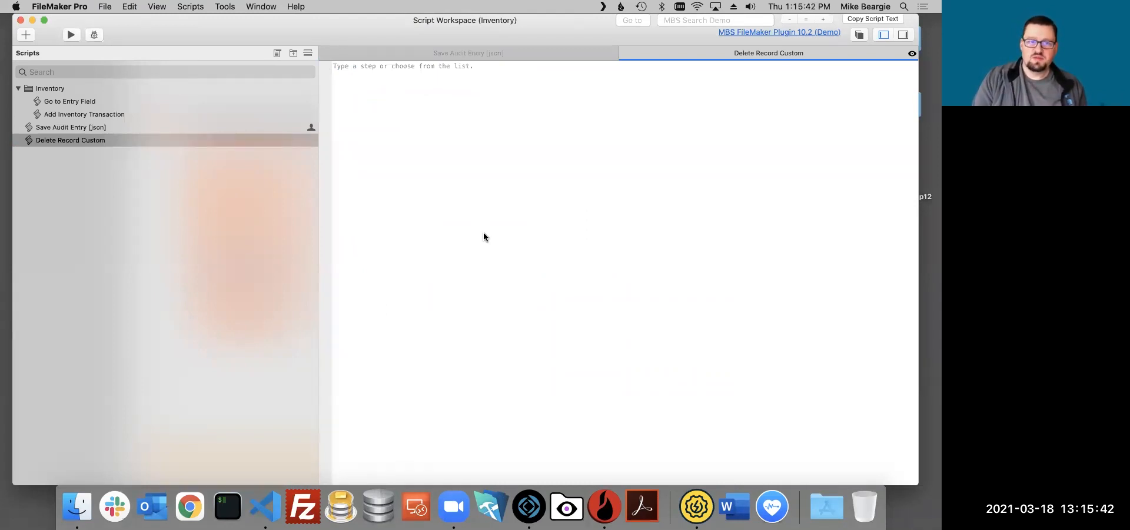
text(if)
key(Return)
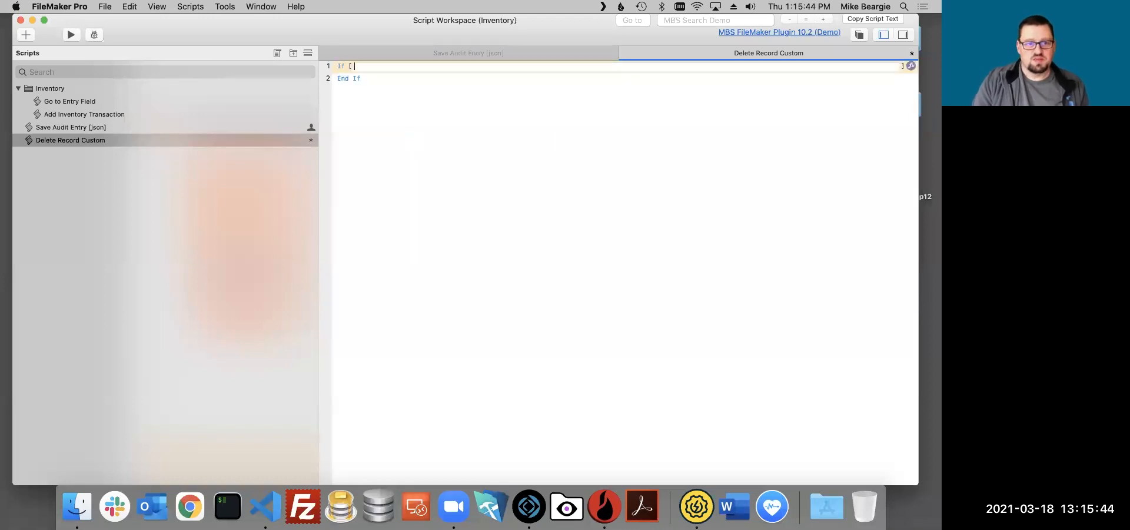
text(ge)
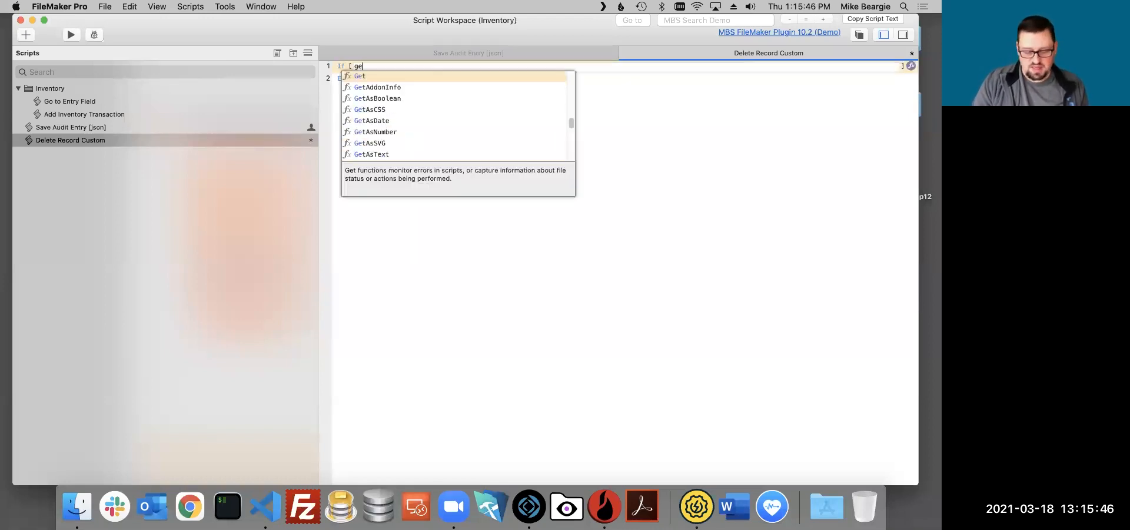
text(t(acco)
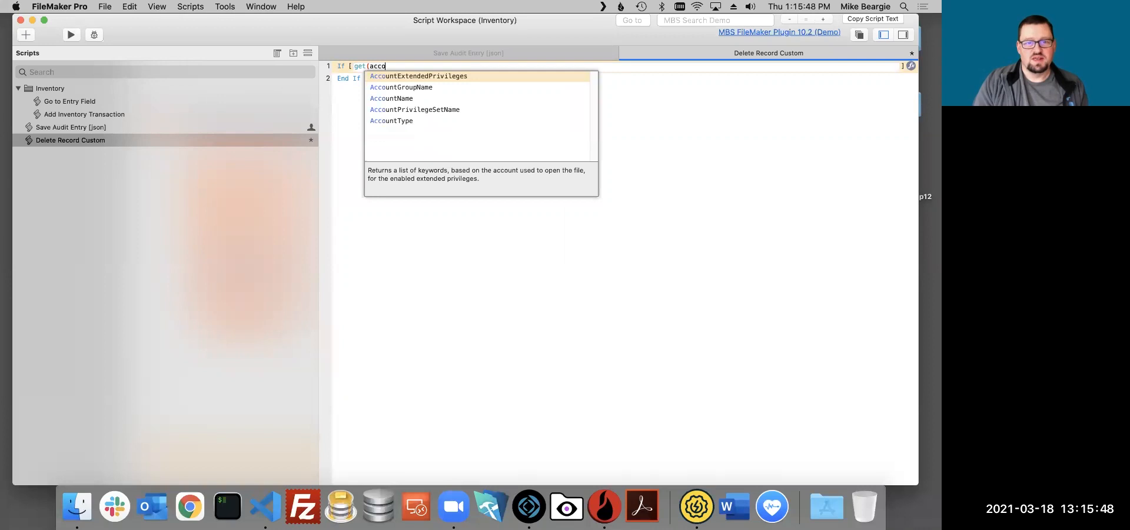
key(Down)
key(Down)
key(Down)
key(Return)
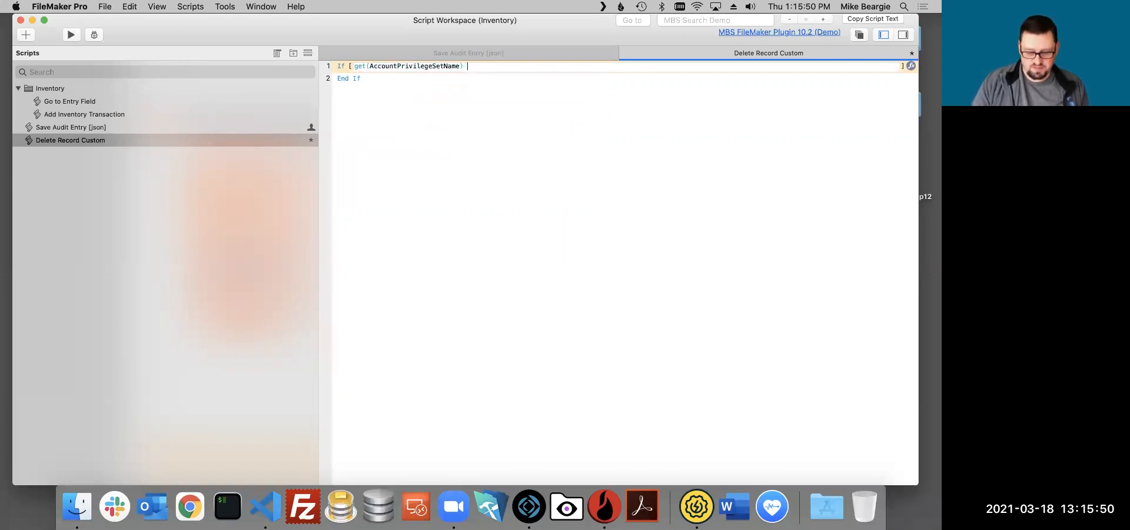
text(= "User")
key(Return)
Step: Add a 'YOU CAN'T DO THAT' custom dialog and Halt Script, then disable all four steps
text(show c)
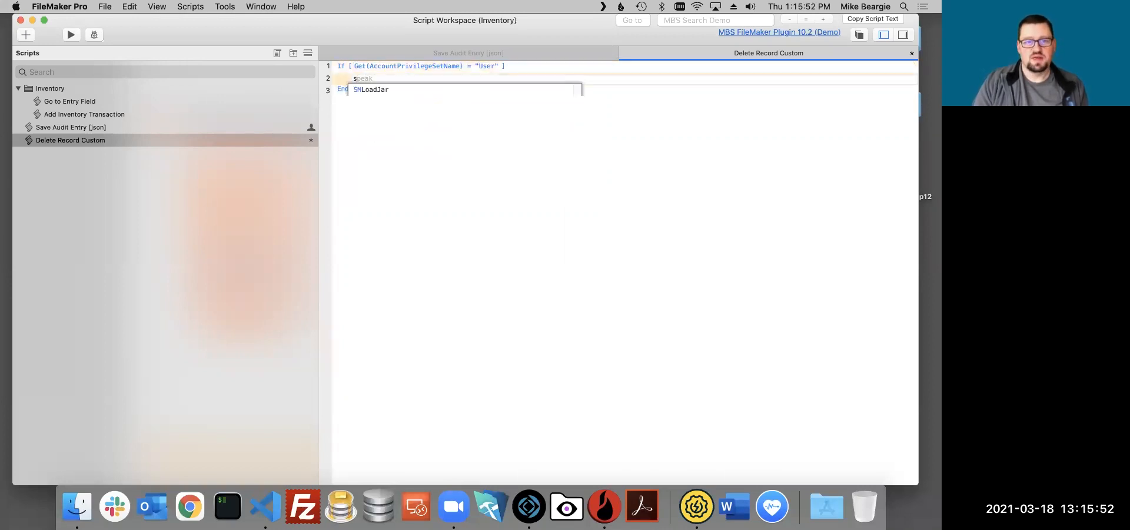
key(Return)
text(YOU CAN'T DO THAT)
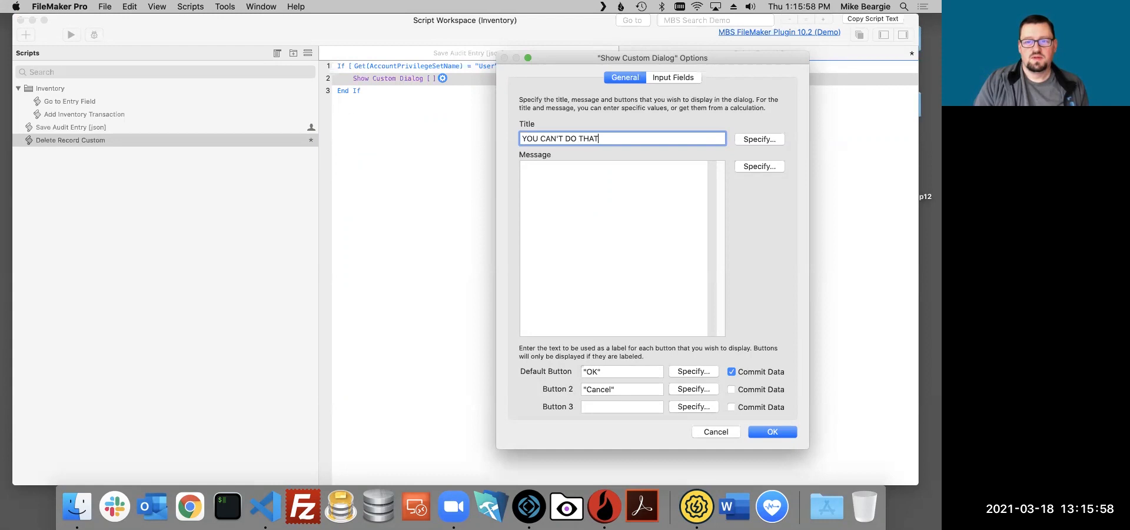
key(Return)
key(Up)
key(Return)
text(halt Script)
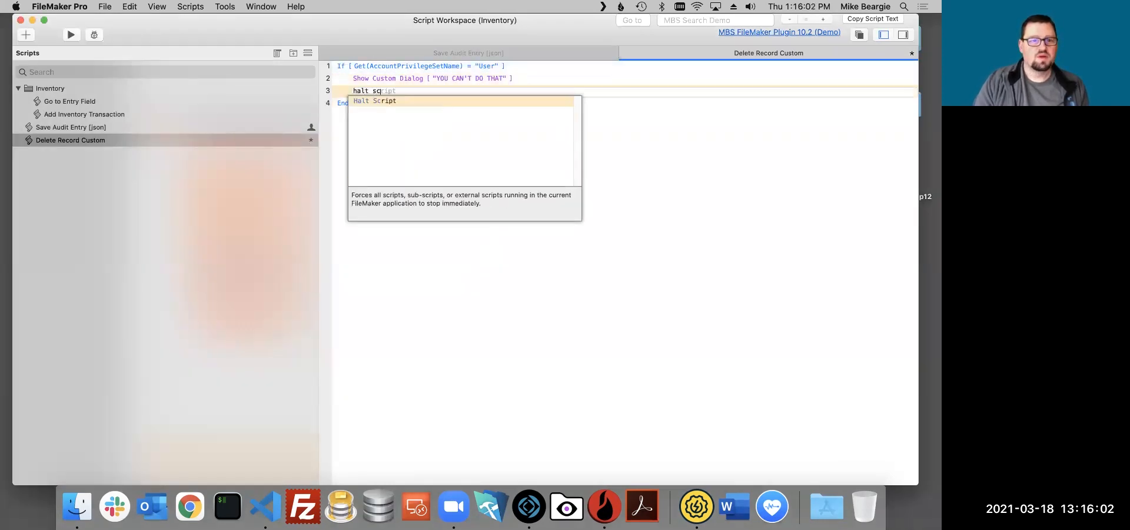
key(Return)
key(Down)
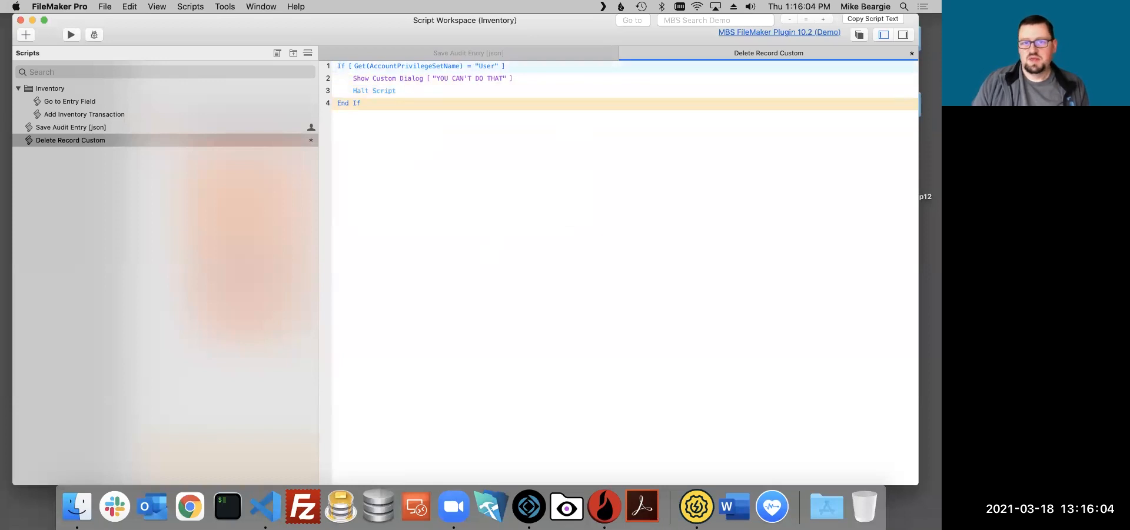
key(super+a)
key(super+slash)
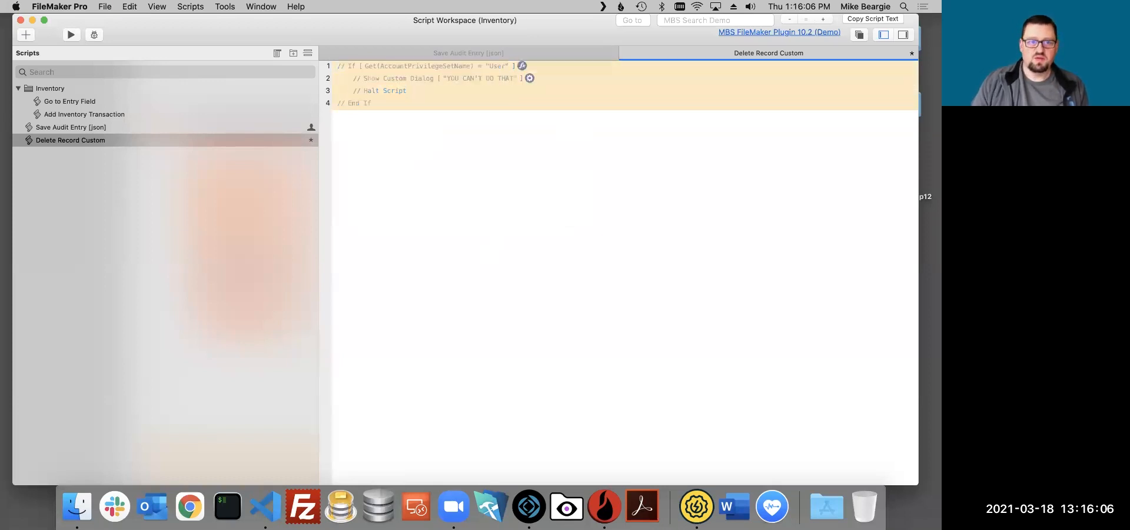
Step: Add a '# Audit Log the deletion' comment and a Set Variable step for $object
key(Return)
text(# )
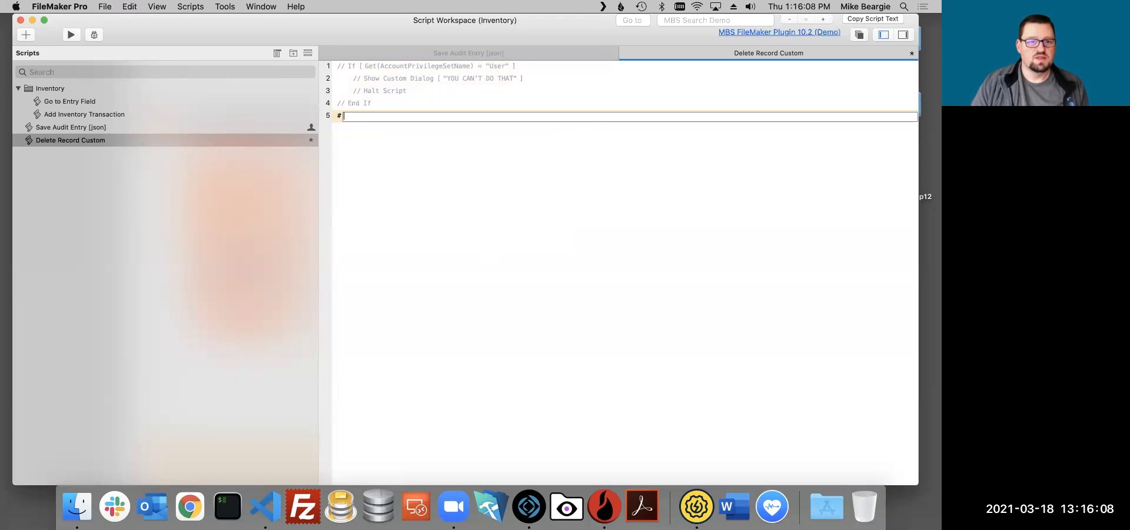
text(Audit)
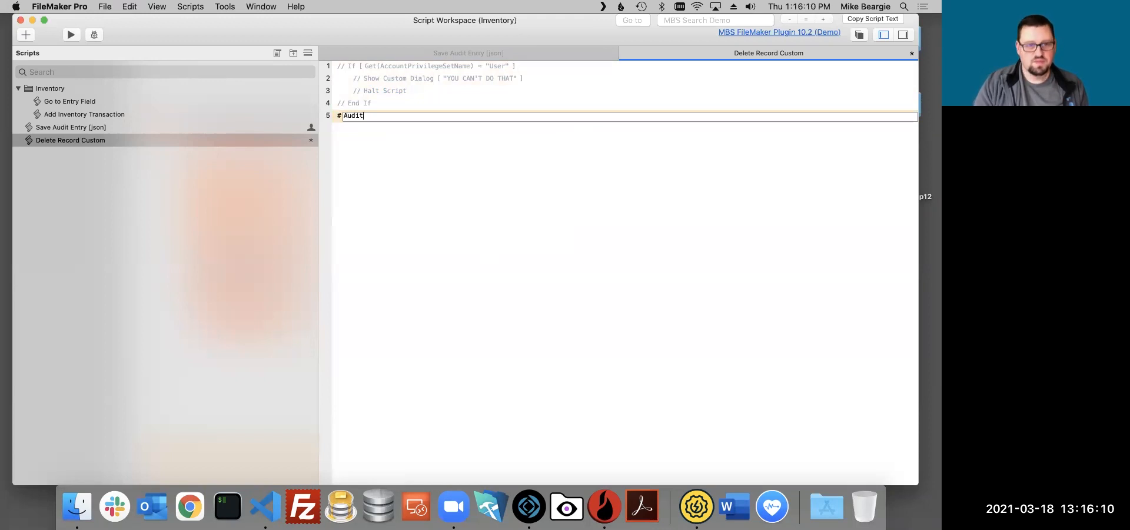
text( Log the deletion)
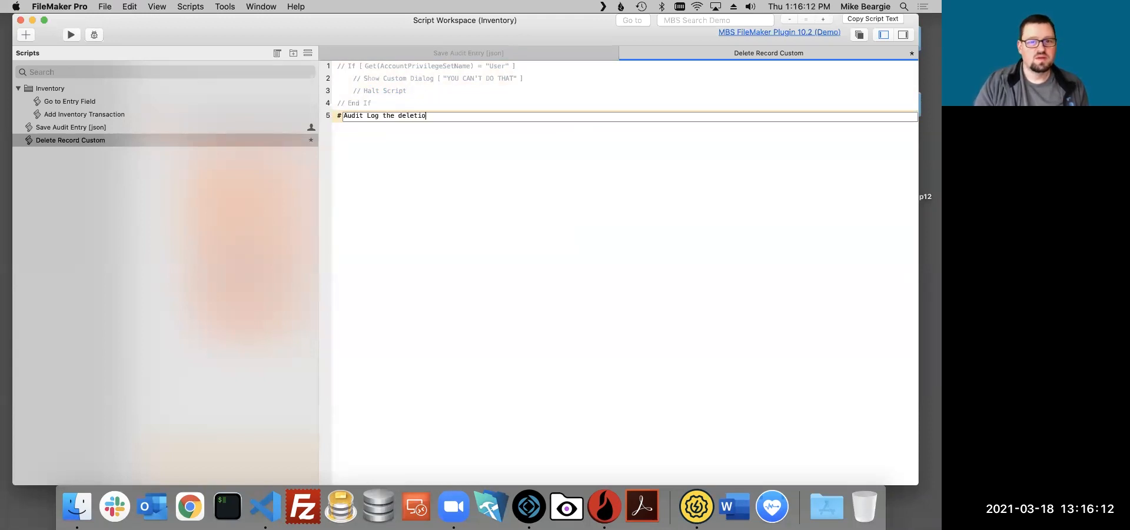
key(Return)
text(set var)
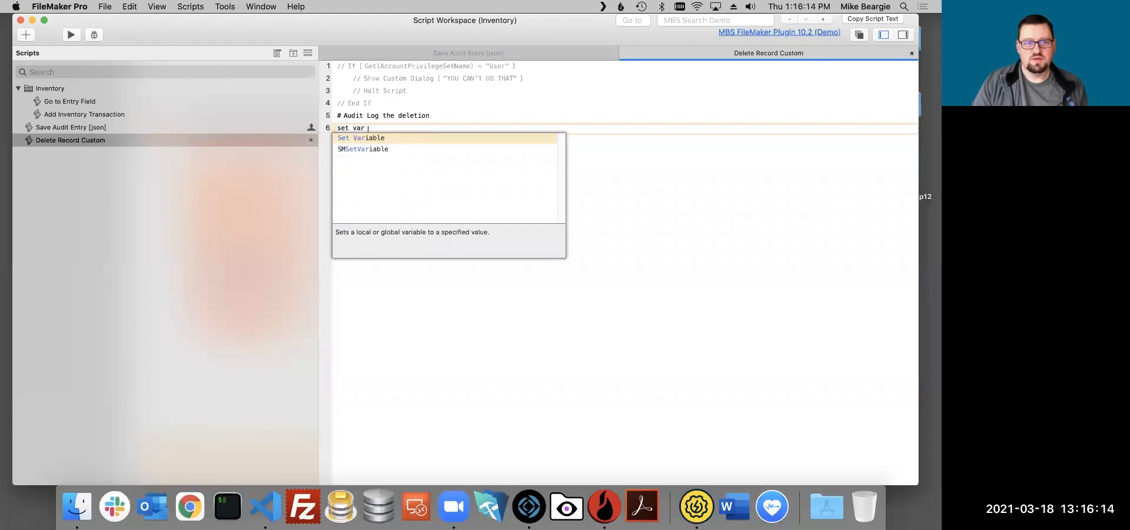
key(Return)
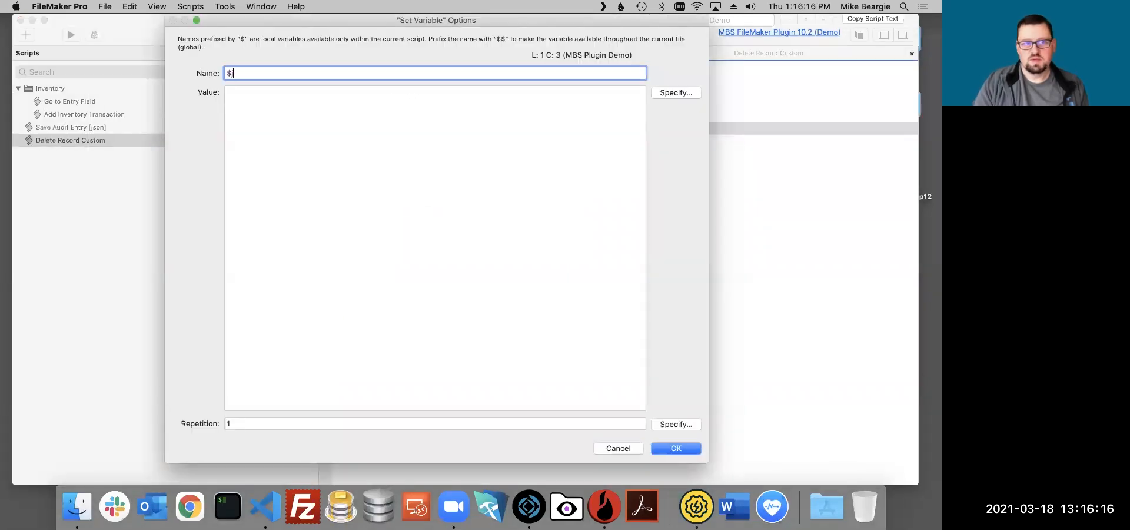
text(object)
key(Tab)
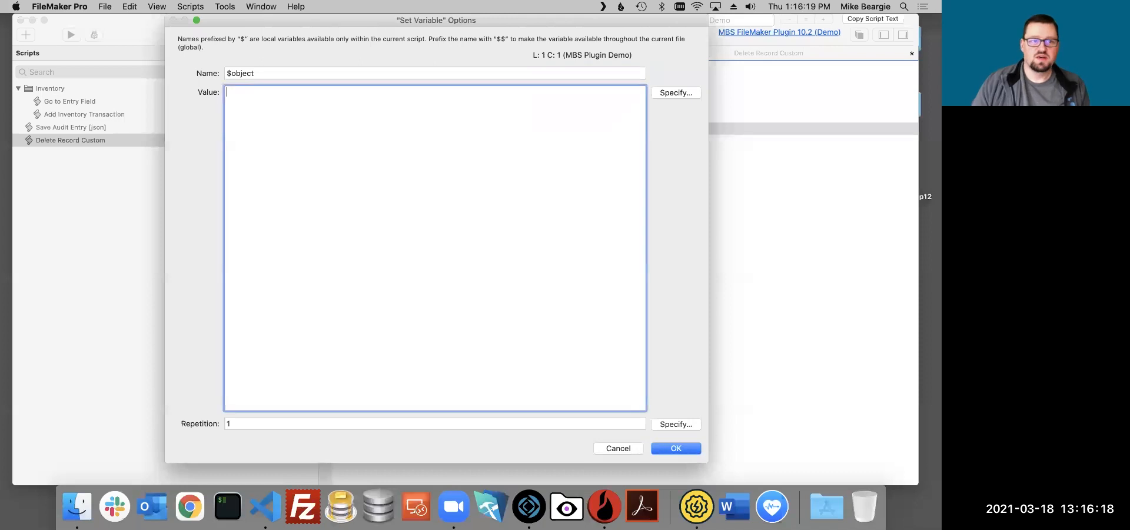
click(673, 449)
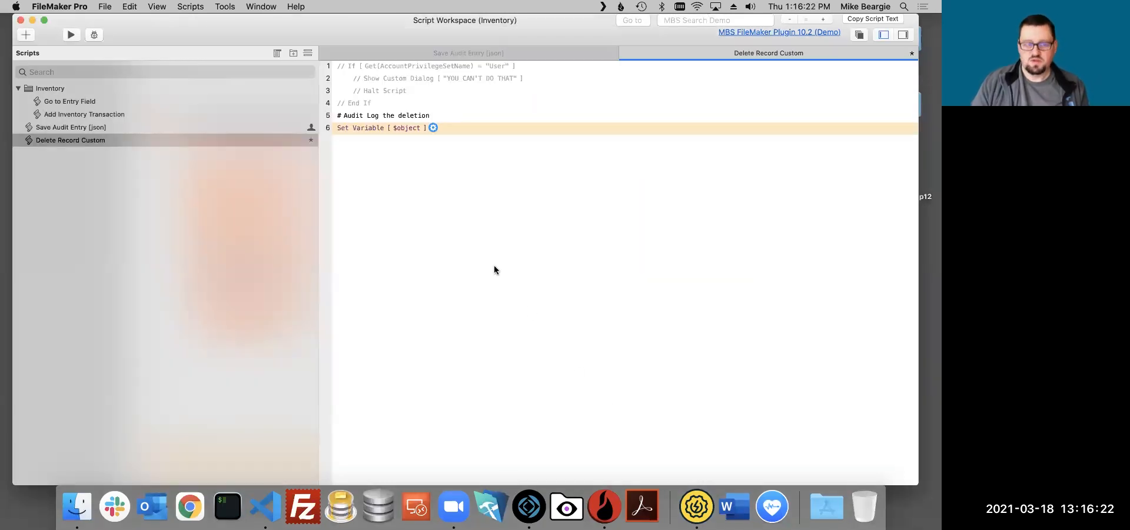
Step: Add a Perform Script step calling Save Audit Entry [json] with $object as parameter
key(Return)
text(perform)
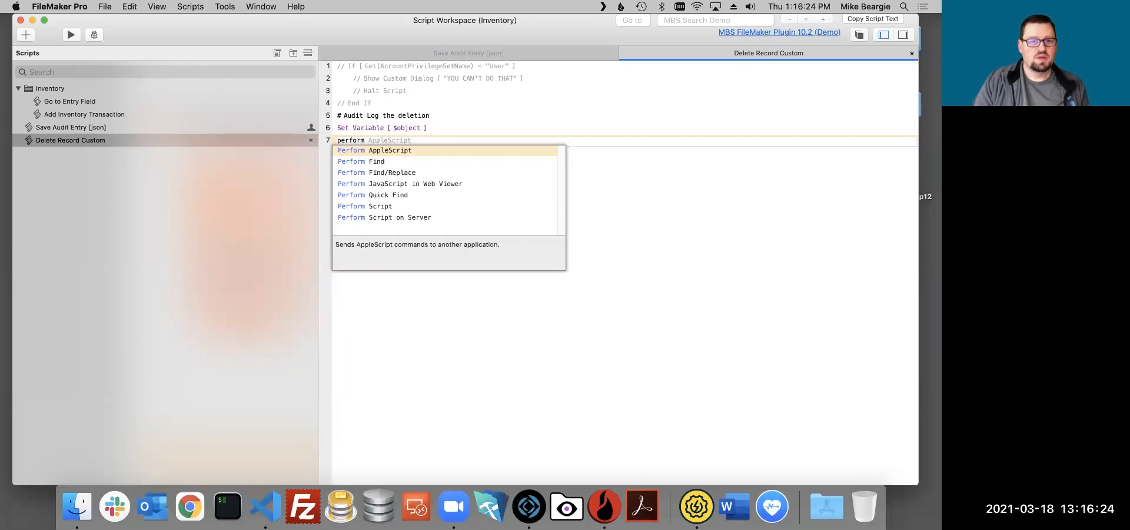
key(Down)
key(Down)
key(Down)
key(Down)
key(Down)
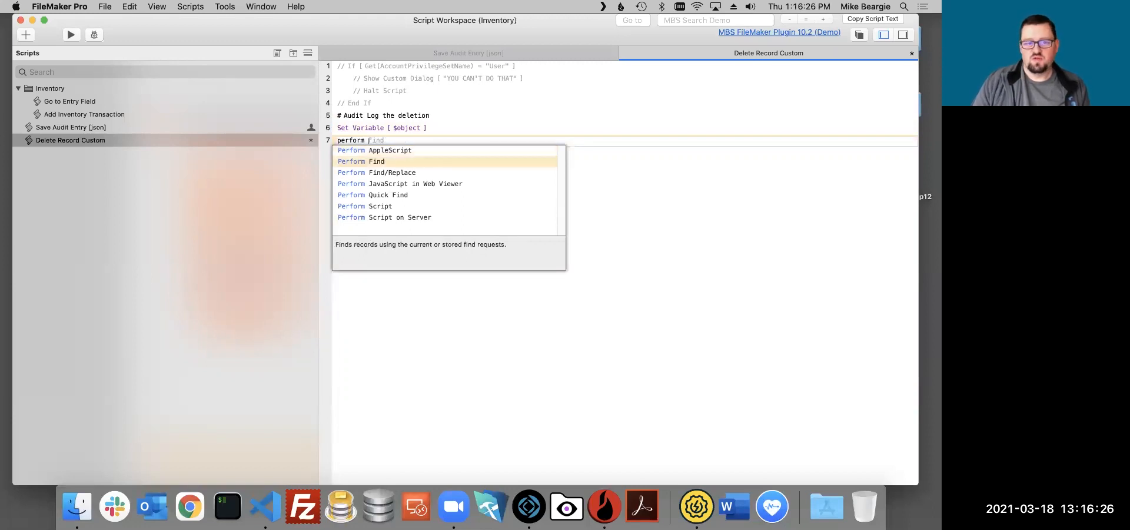
key(Return)
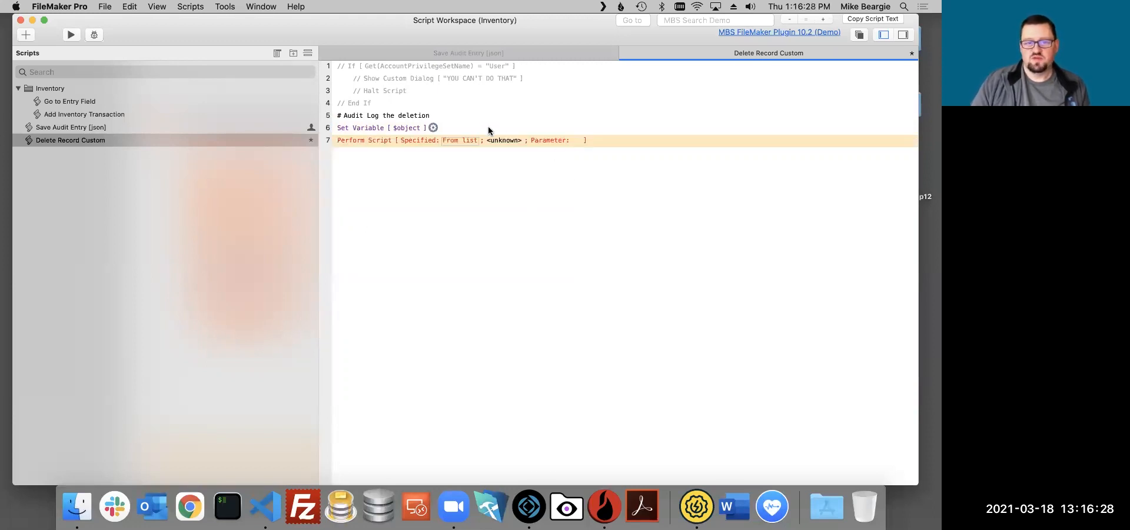
click(495, 140)
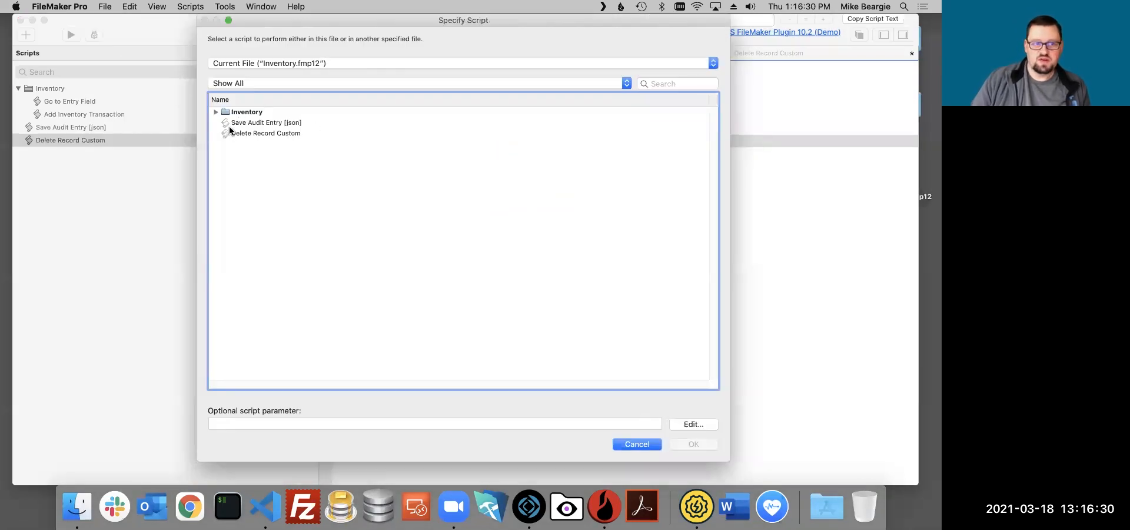
click(251, 123)
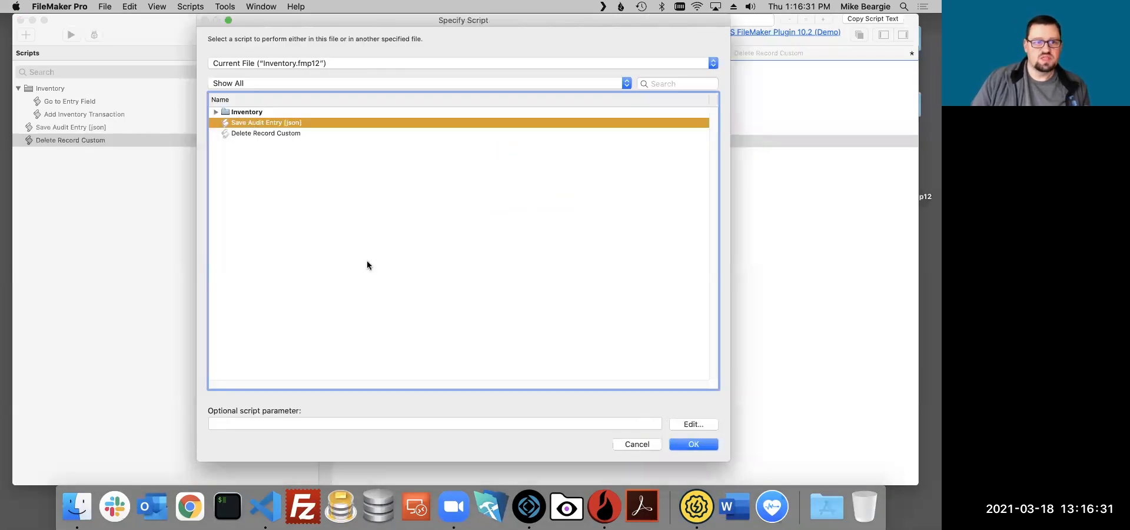
click(361, 423)
text($object)
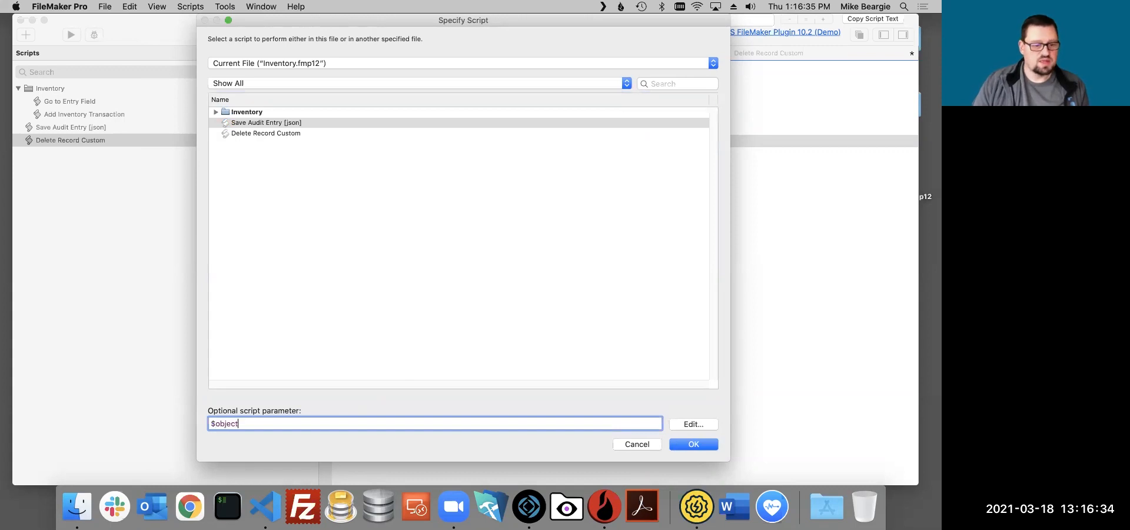
key(Return)
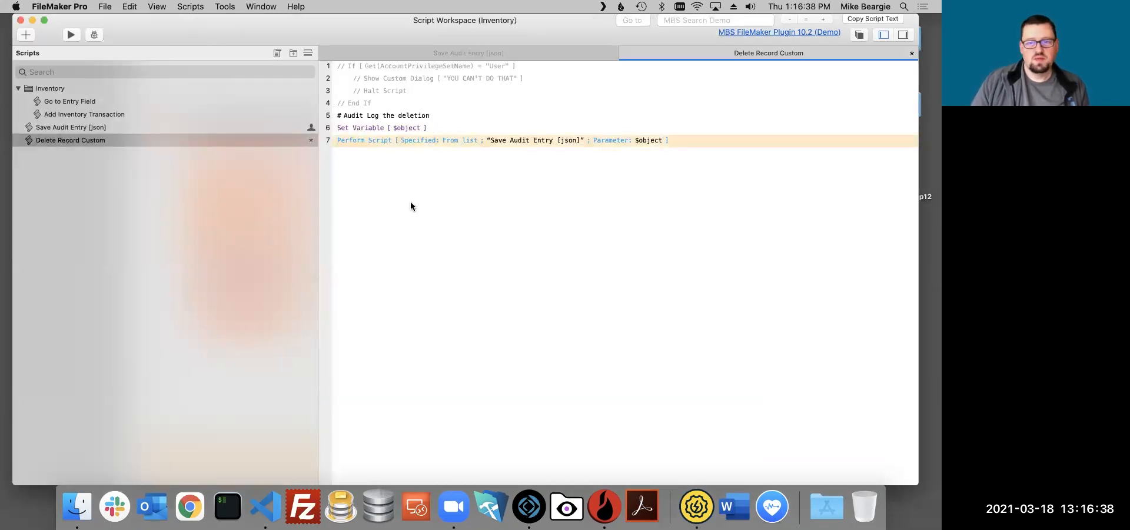
click(550, 49)
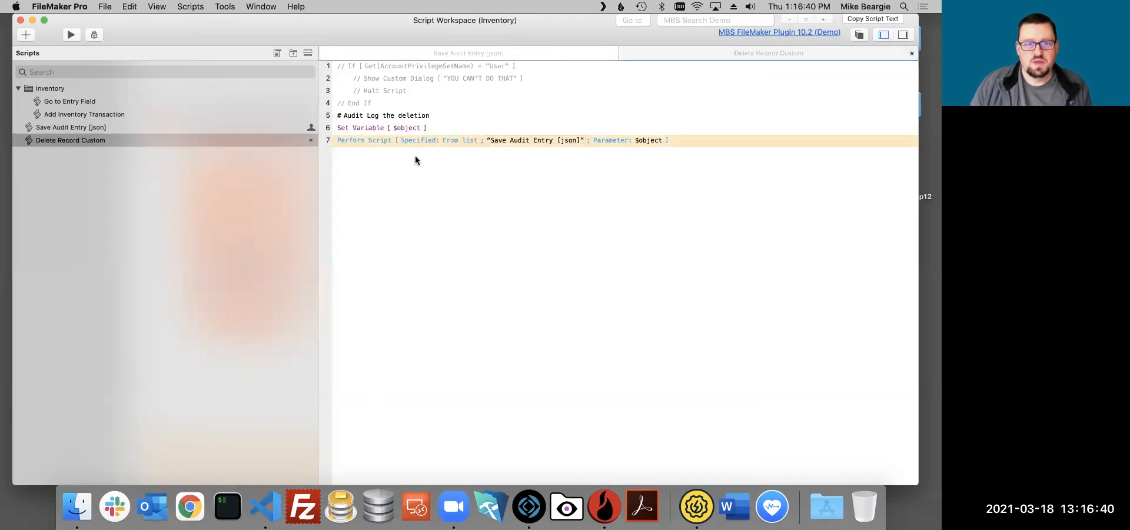
click(433, 128)
click(433, 128)
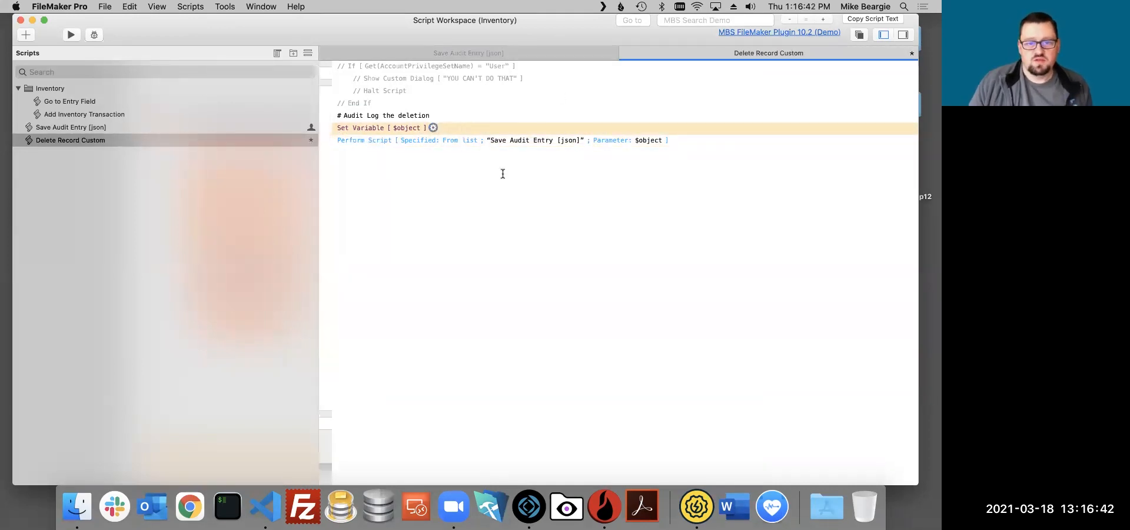
click(619, 449)
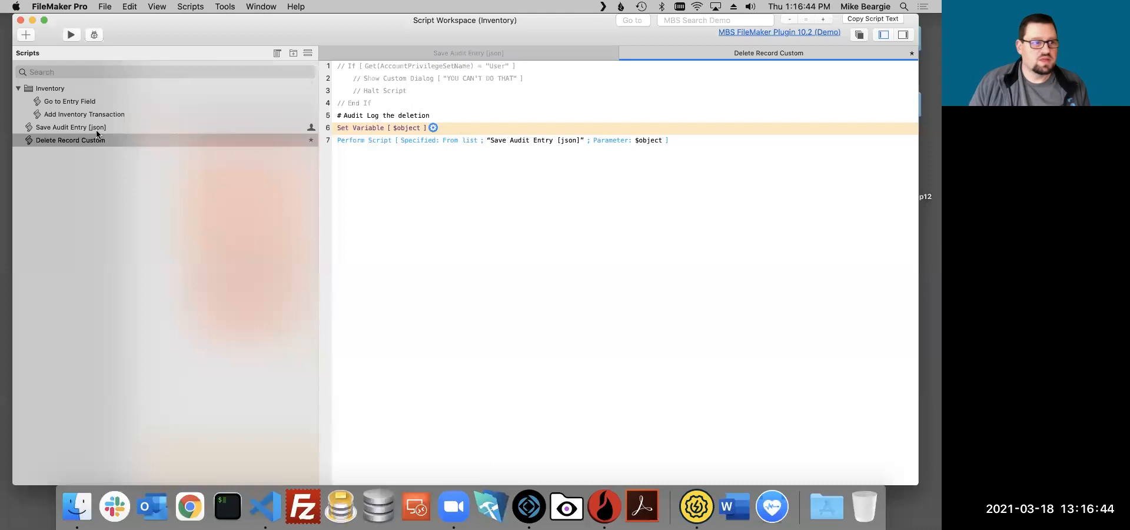
click(94, 128)
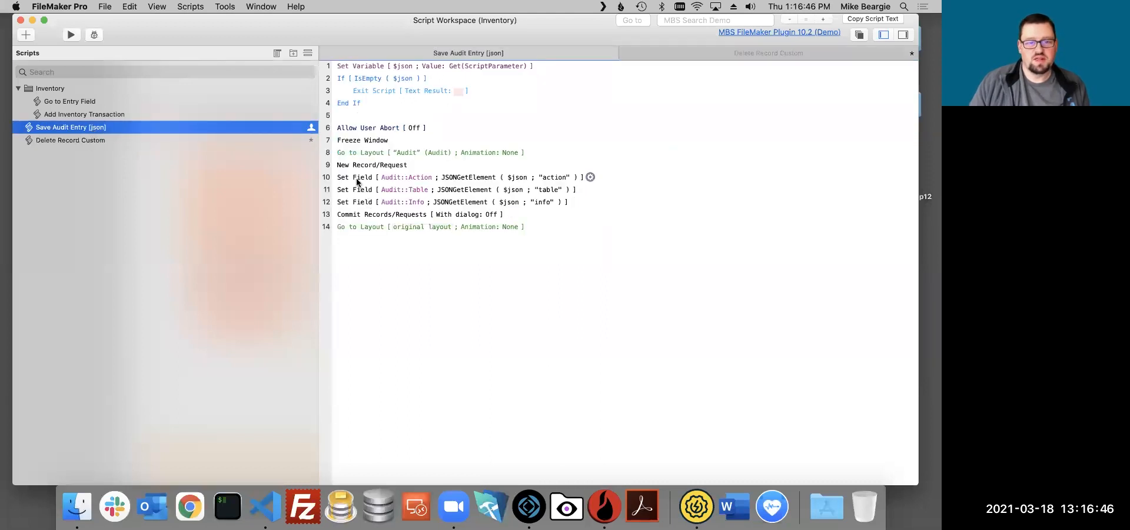
drag(363, 178, 377, 202)
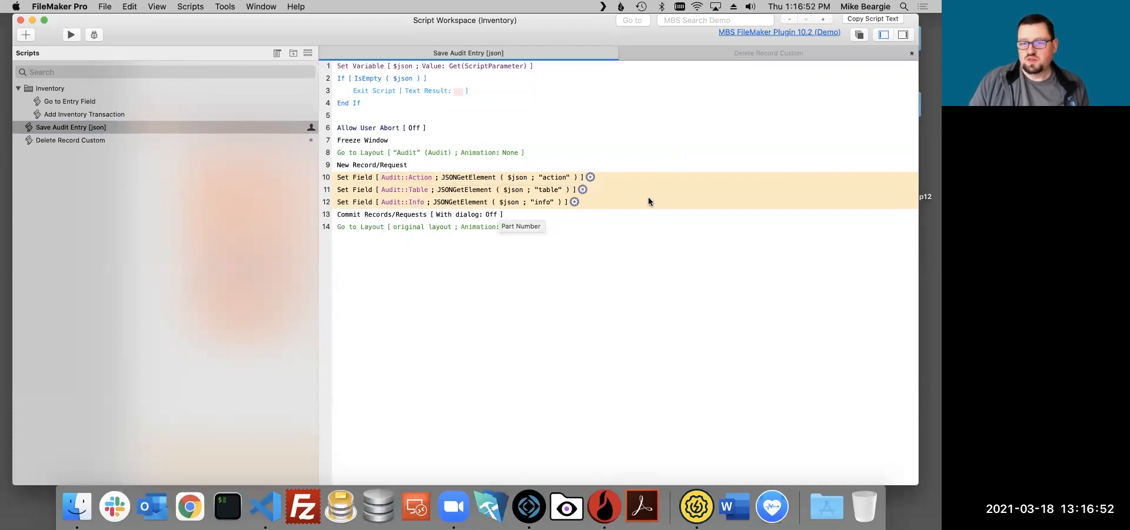
click(647, 56)
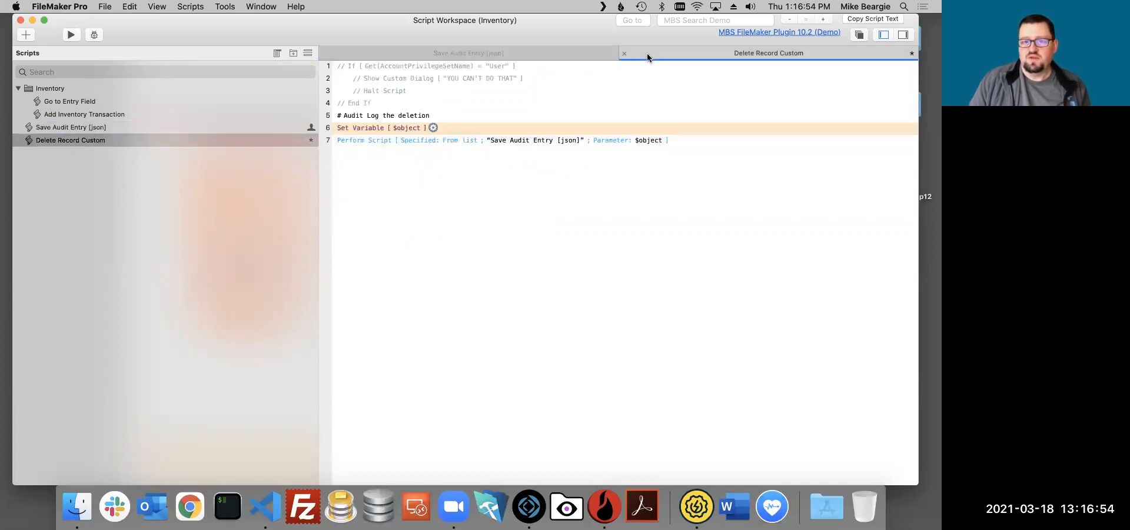
Step: Start the $object calculation as JSONSetElement ( "{}" with a table key from Get(LayoutTableName)
double_click(386, 129)
click(676, 93)
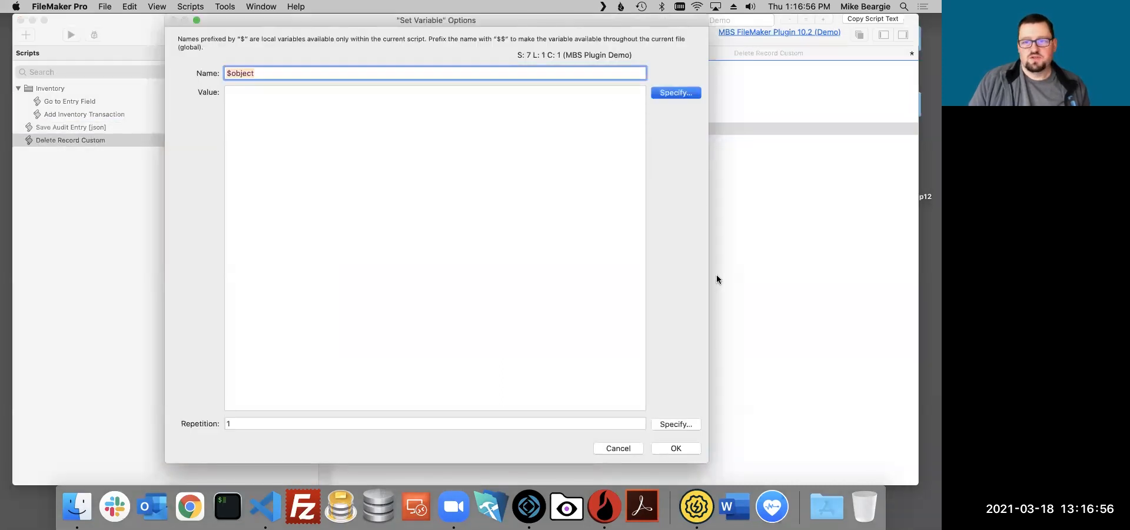
text(json)
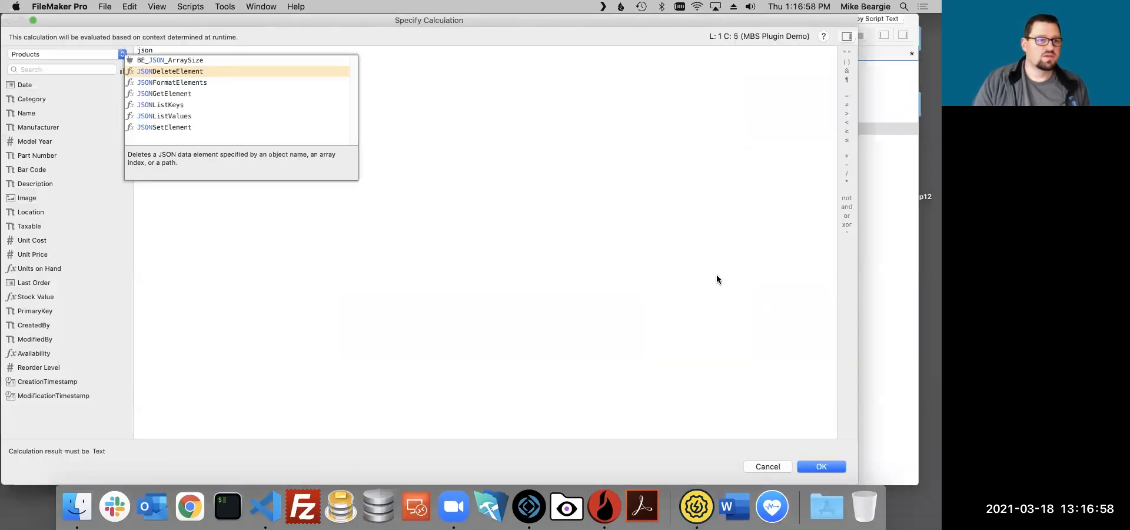
text(se)
key(Return)
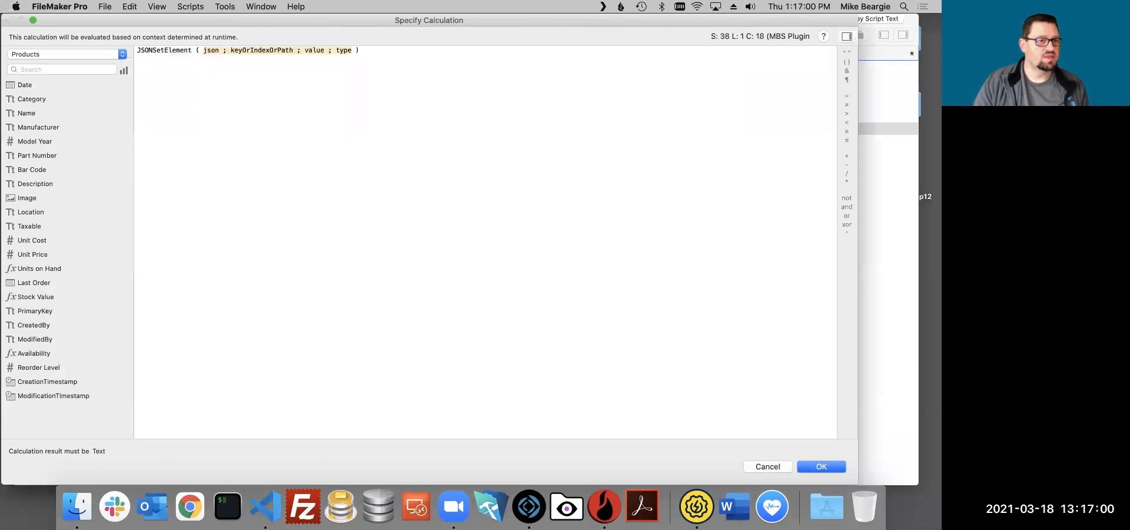
text("{}")
key(Return)
key(Return)
key(Return)
key(Return)
text([ )
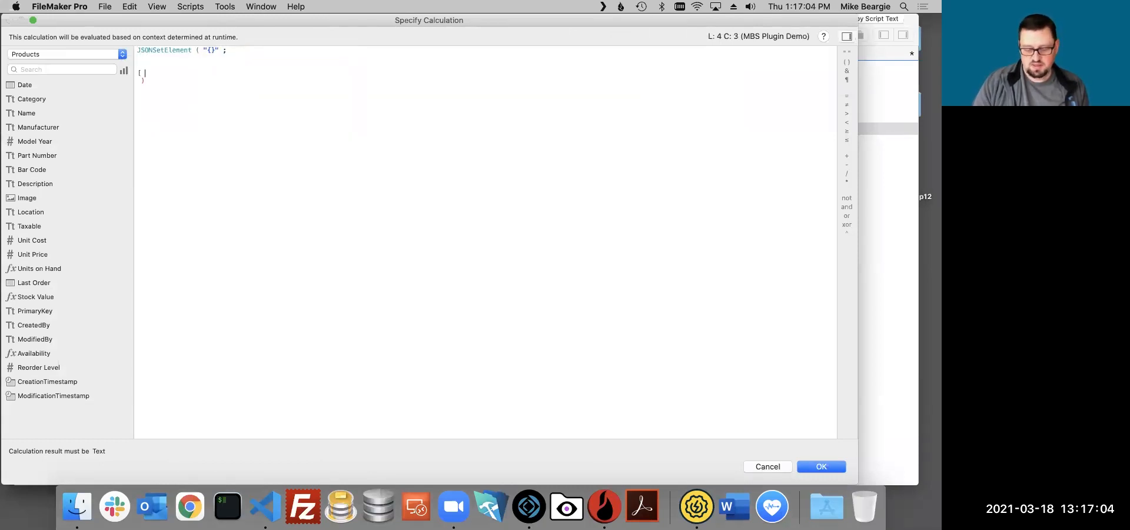
text("tabl)
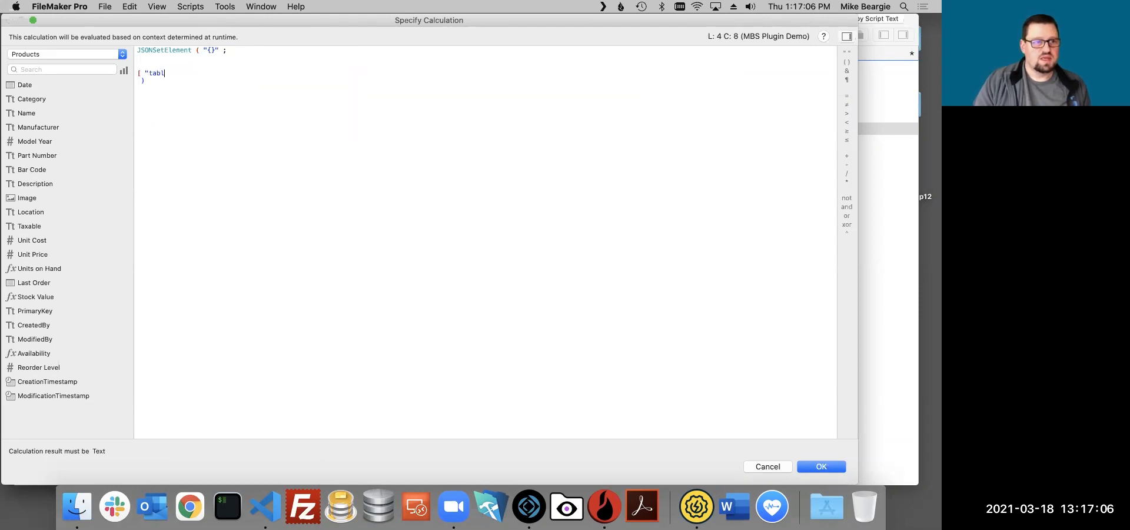
text(e" ; "Products)
key(BackSpace)
key(BackSpace)
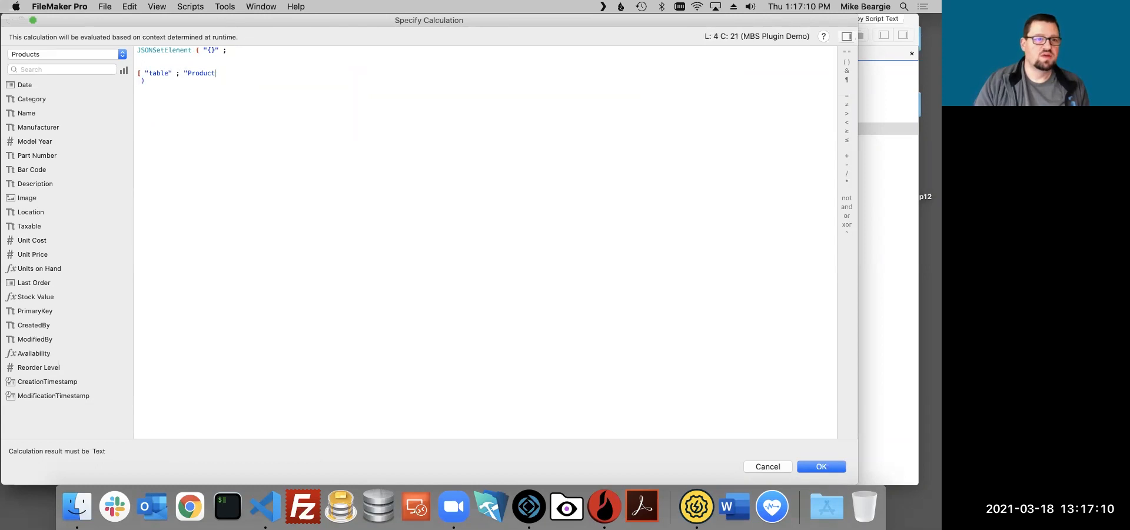
key(BackSpace)
key(BackSpace)
key(BackSpace)
key(BackSpace)
key(BackSpace)
key(BackSpace)
text(get(ol)
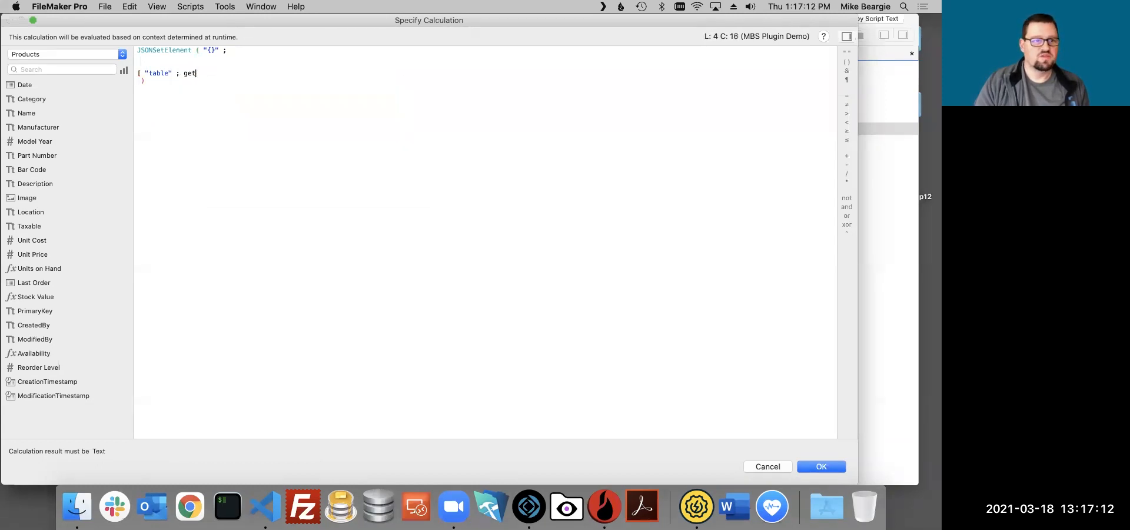
key(BackSpace)
key(BackSpace)
text(layoutta)
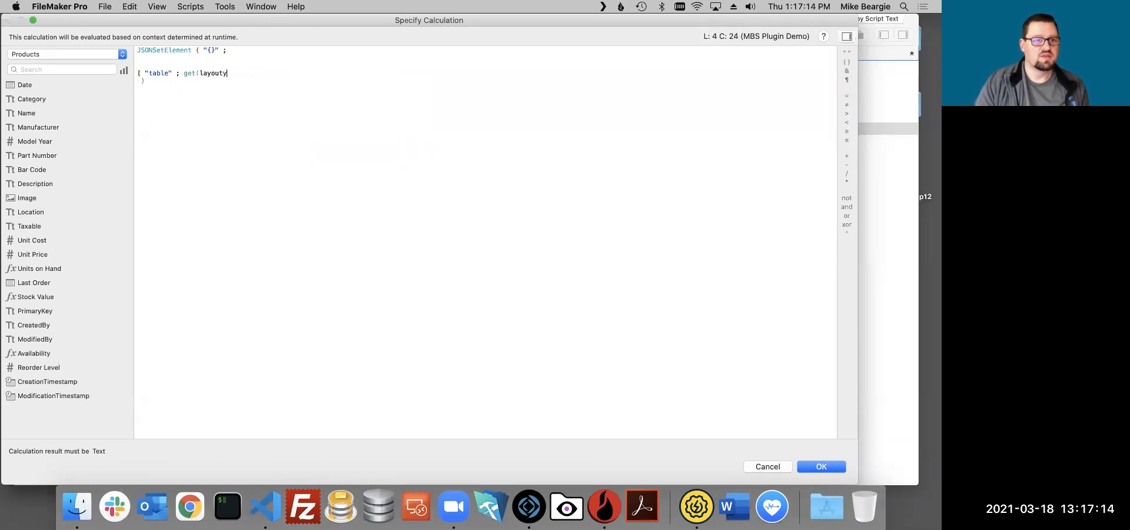
key(Return)
key(Down)
key(BackSpace)
key(BackSpace)
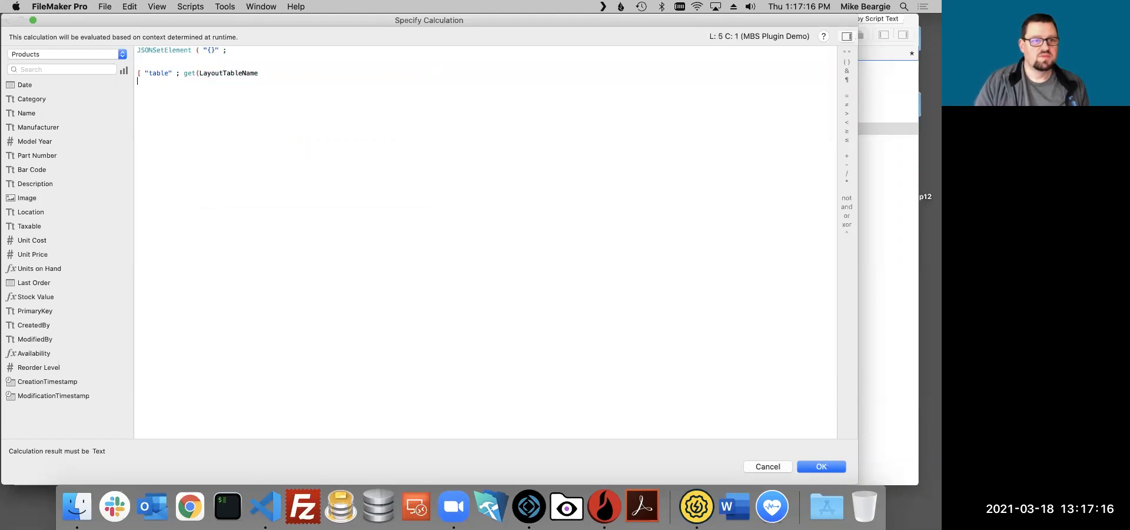
key(BackSpace)
key(BackSpace)
Step: Add the action entry "DELETE RECORD: " & Products::PrimaryKey as a JSON string
text(JSONStirring)
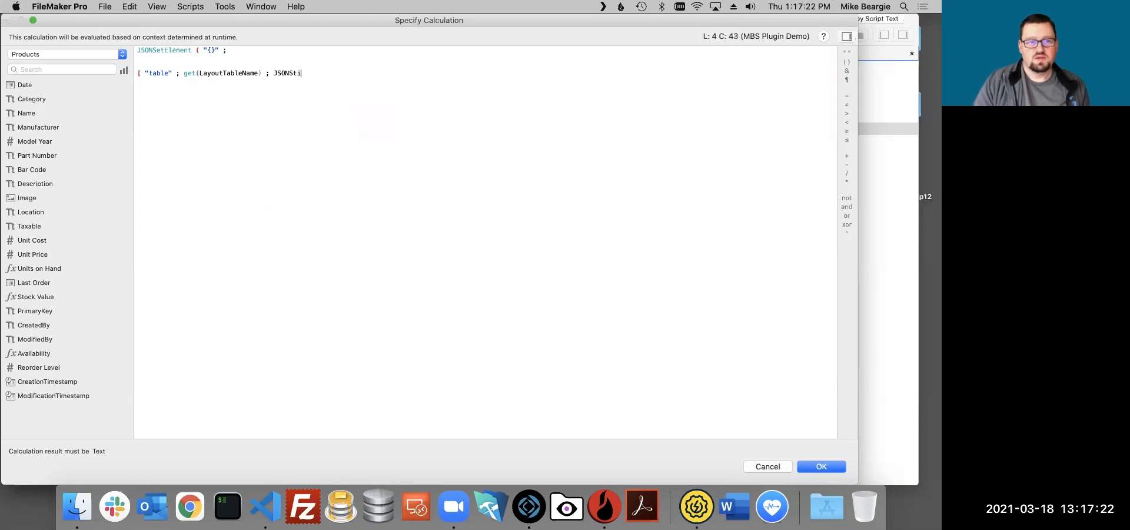
text(];)
key(Return)
text([)
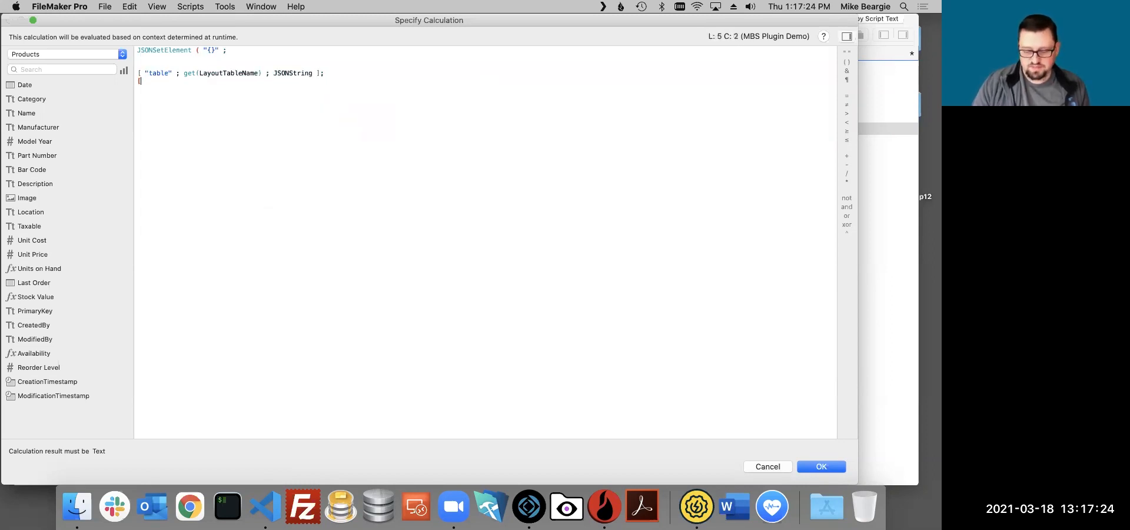
text( ")
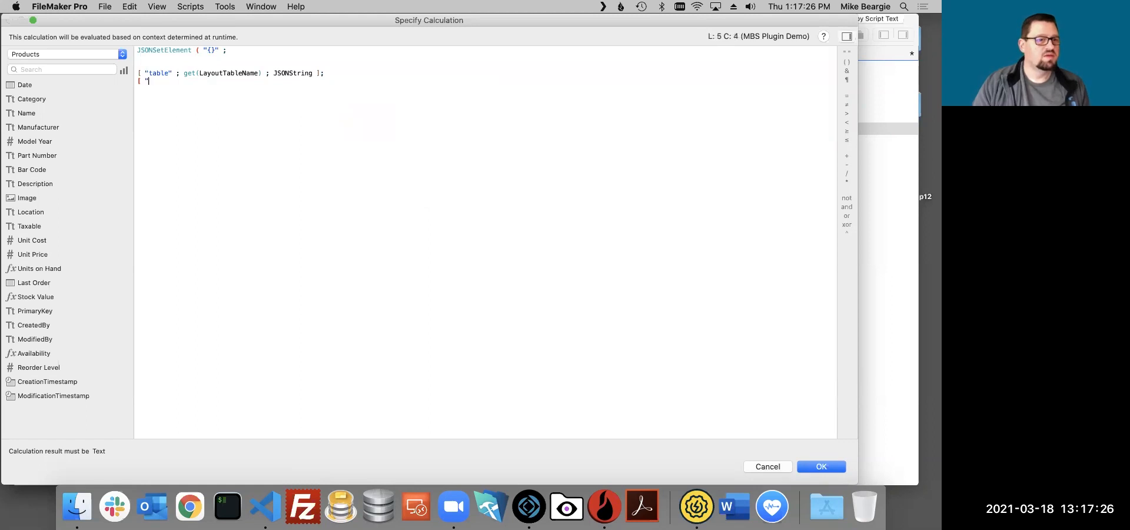
text(action" ; ")
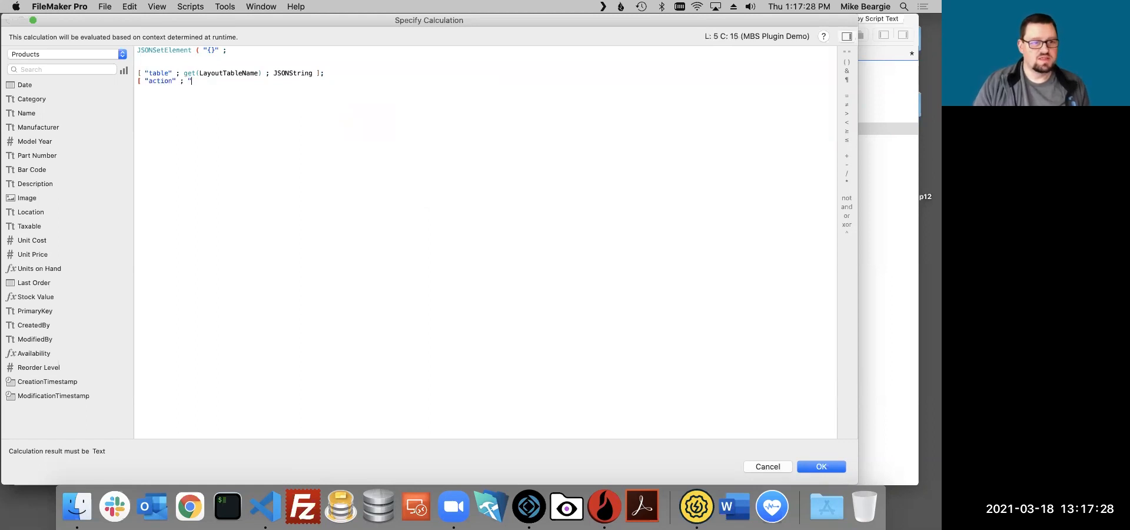
text(DELETE RECO)
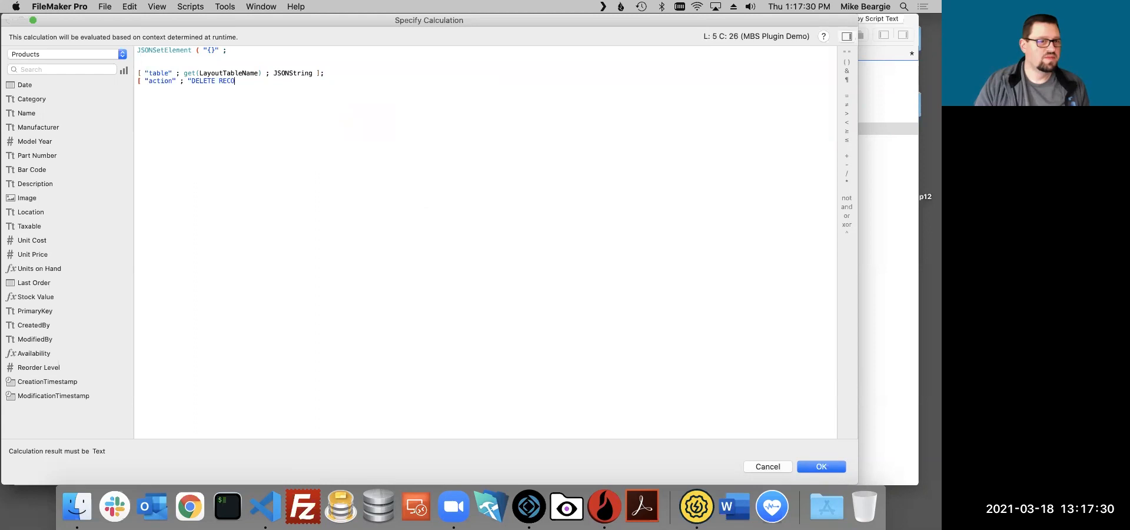
text(RD: " &)
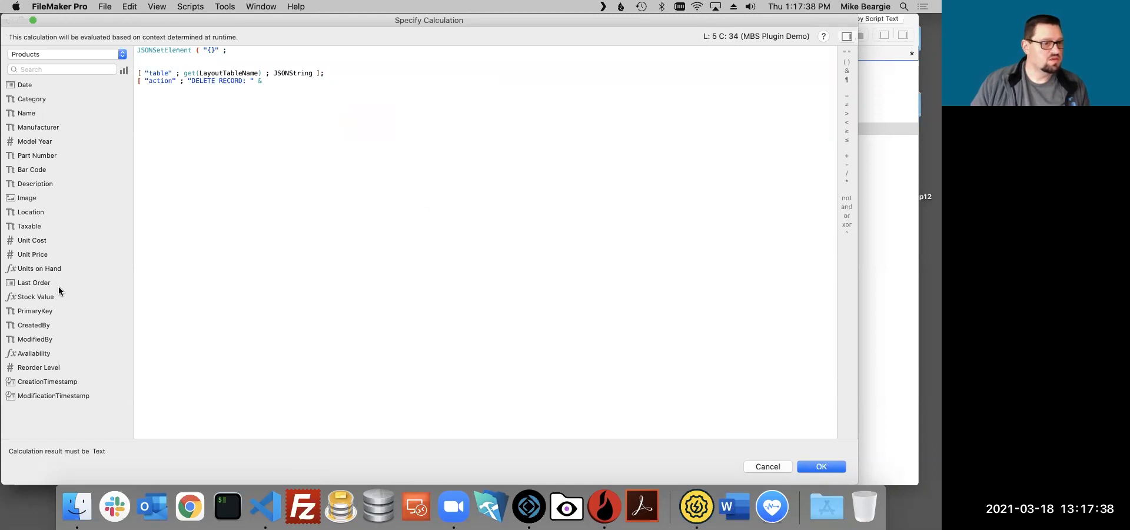
double_click(35, 311)
text(; )
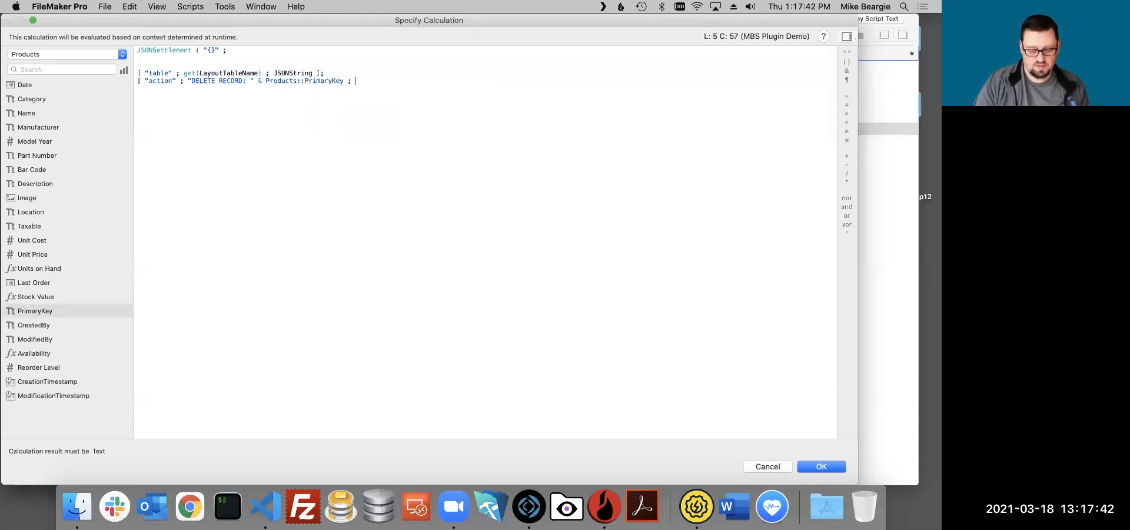
text(JSONStrring ];[)
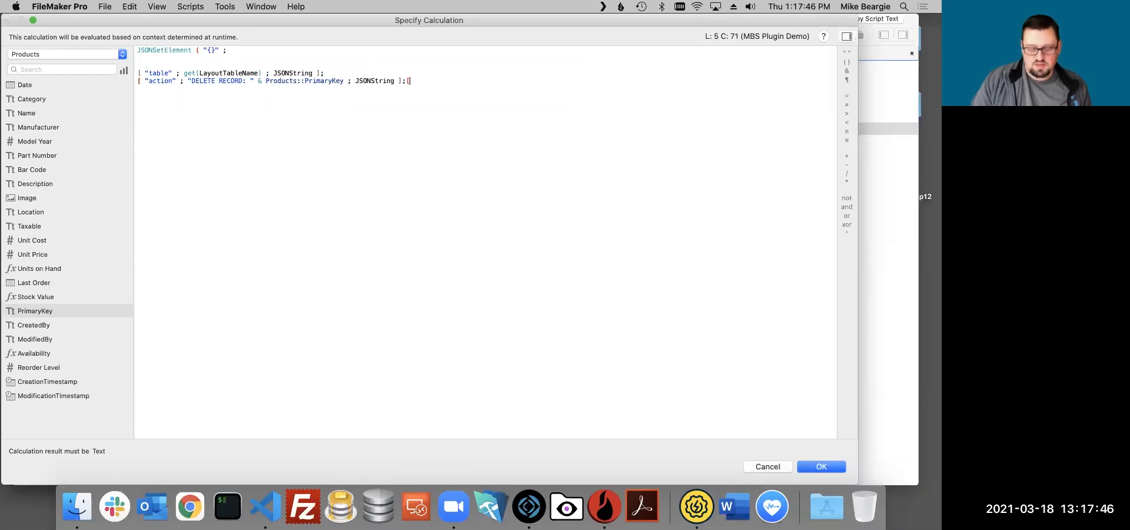
key(Return)
Step: Add the info entry combining "User: " & Get(AccountName) with Products::Name, and close the function
text([ "i)
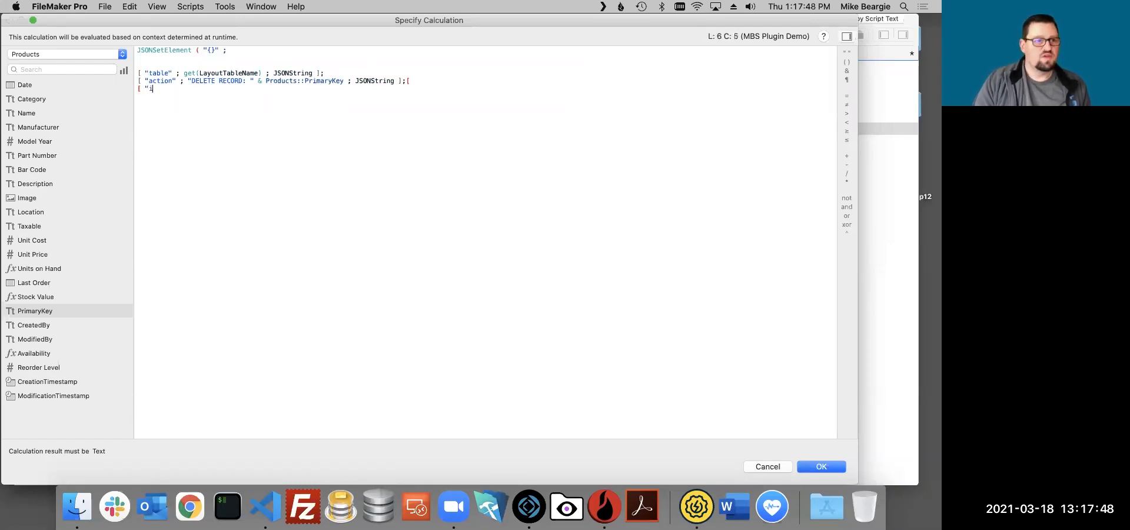
text(nfo" ; )
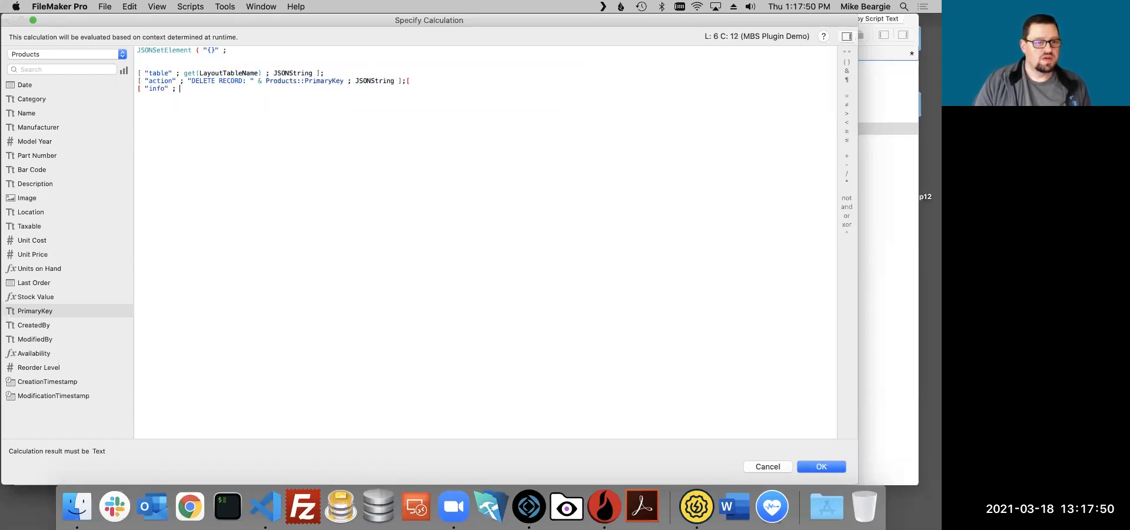
text("User)
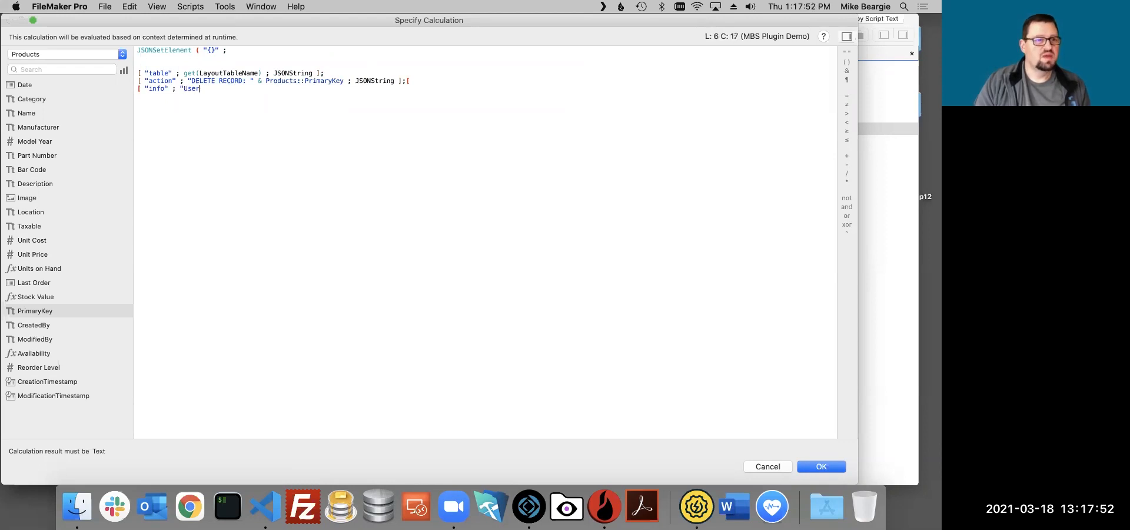
text(: " & ge)
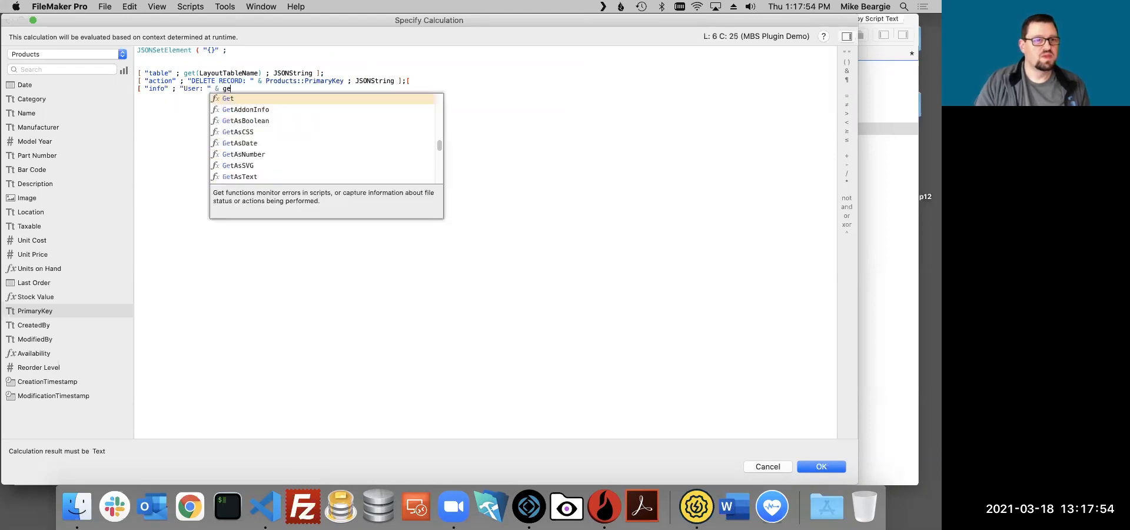
text(t(accountnam)
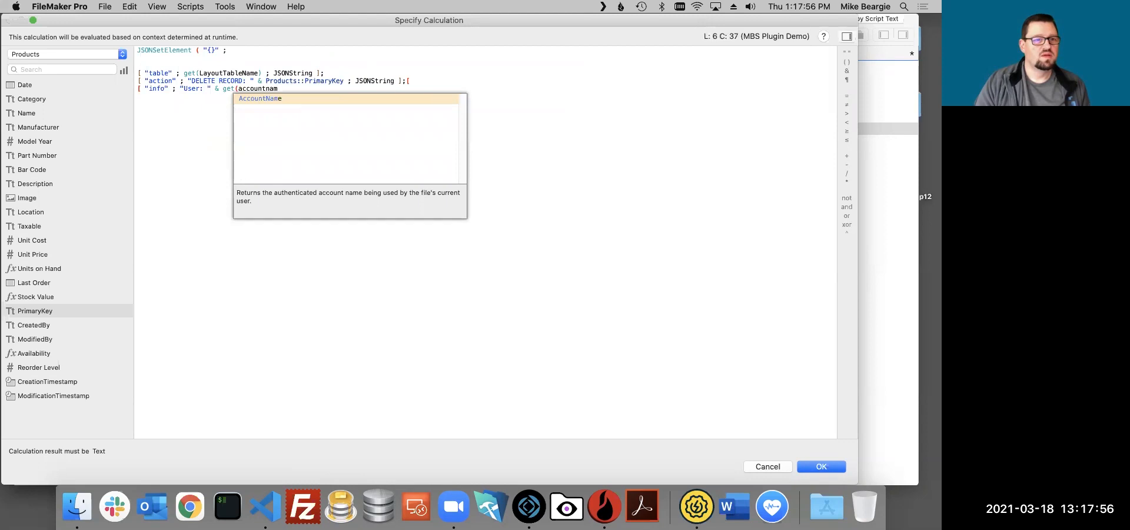
key(Return)
text() &)
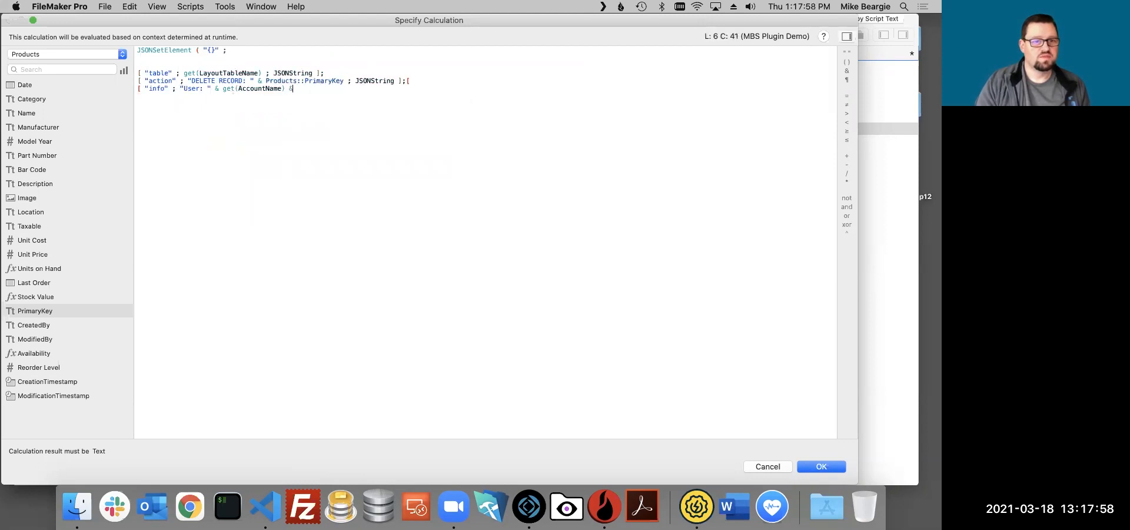
text( " de)
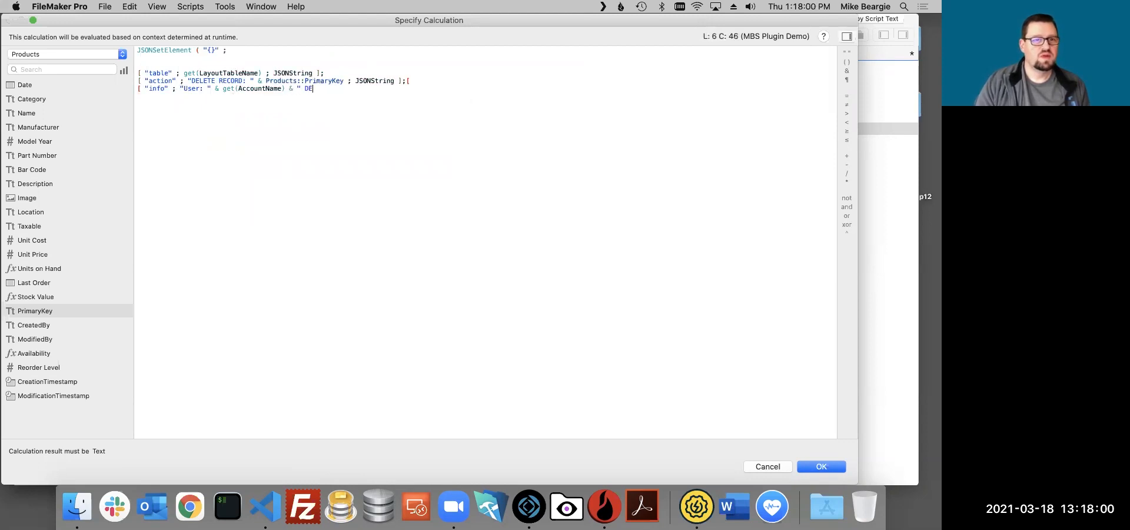
text(De)
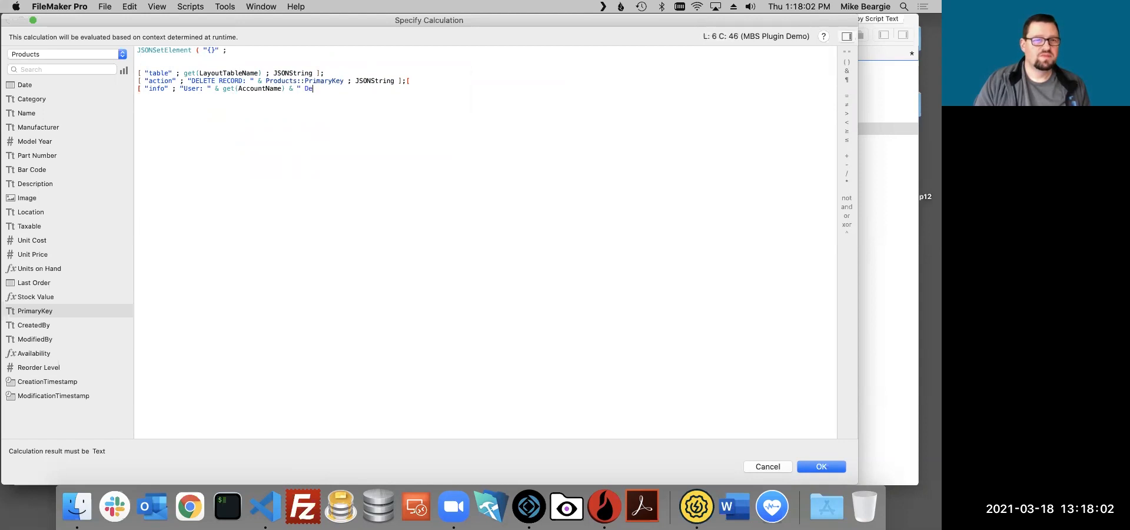
text(leted Record Names)
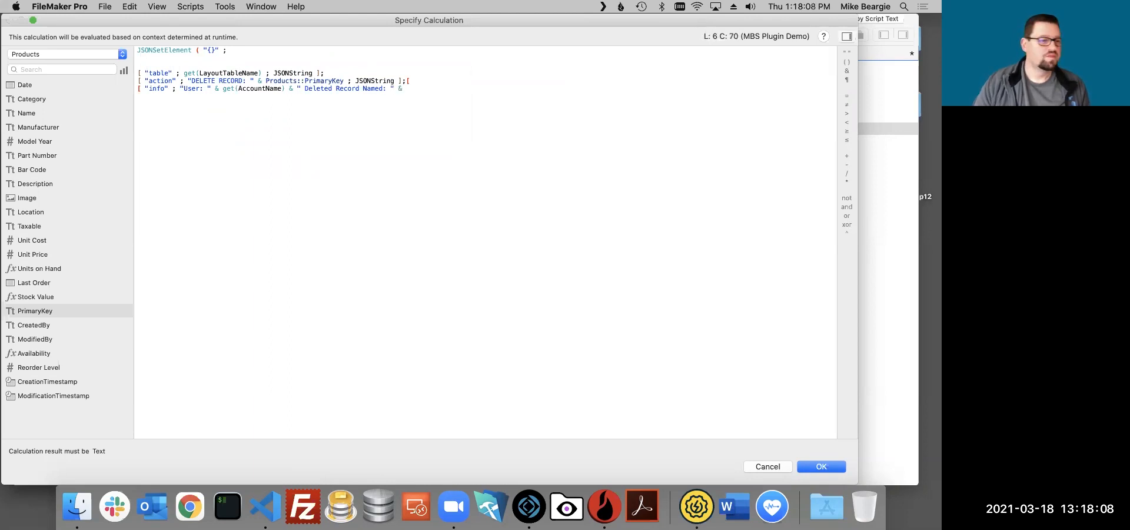
double_click(27, 113)
text(; )
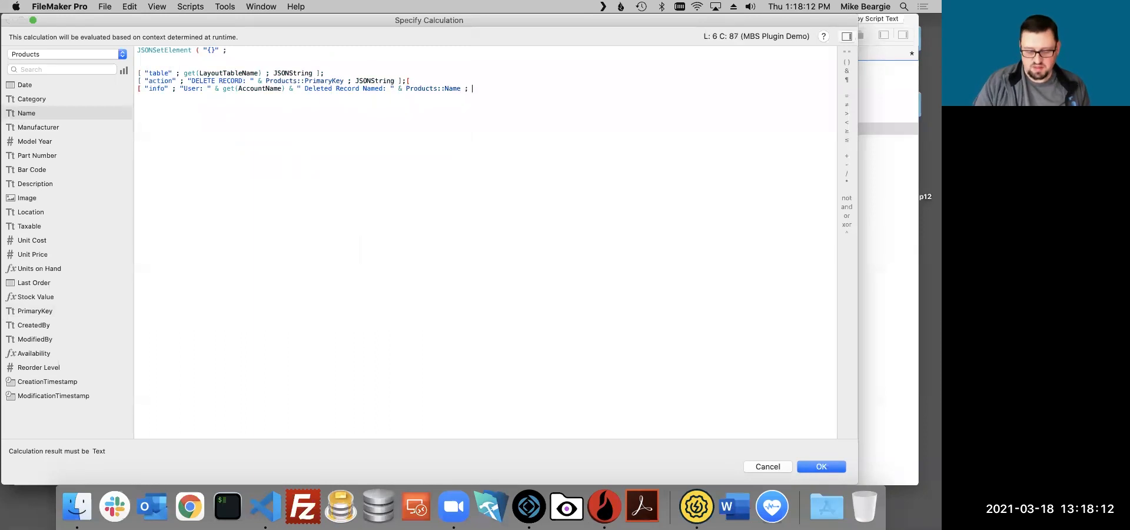
text(JOSONS)
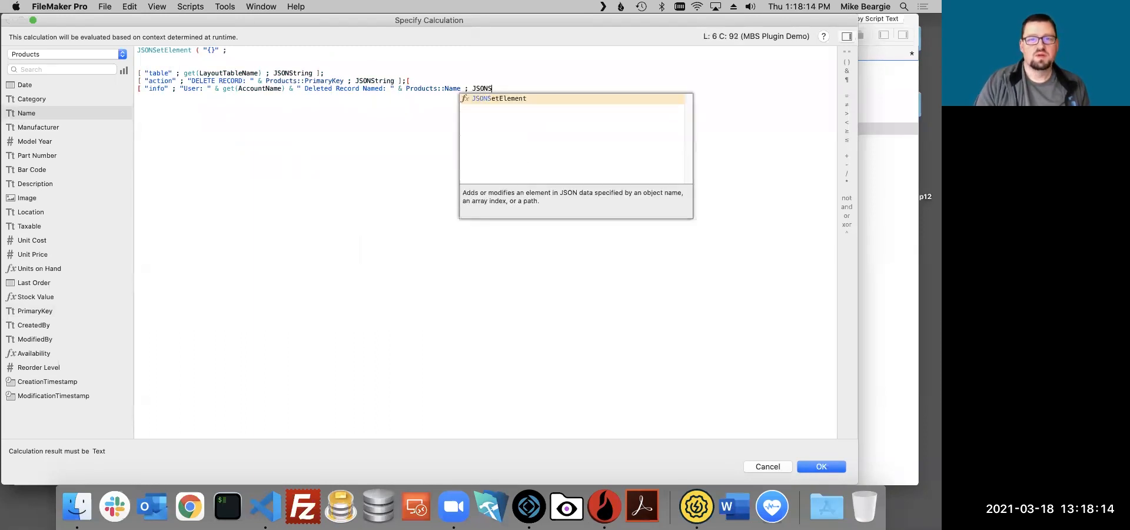
text(tring ])
key(Return)
key(Return)
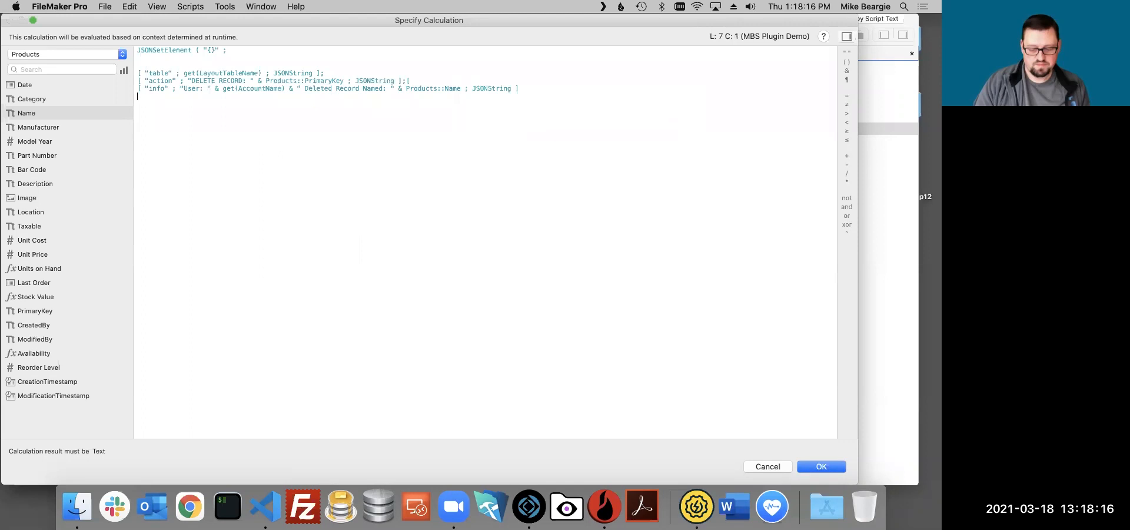
text())
Step: Remove the stray bracket after the action entry and save the calculation and Set Variable step
key(KP_Enter)
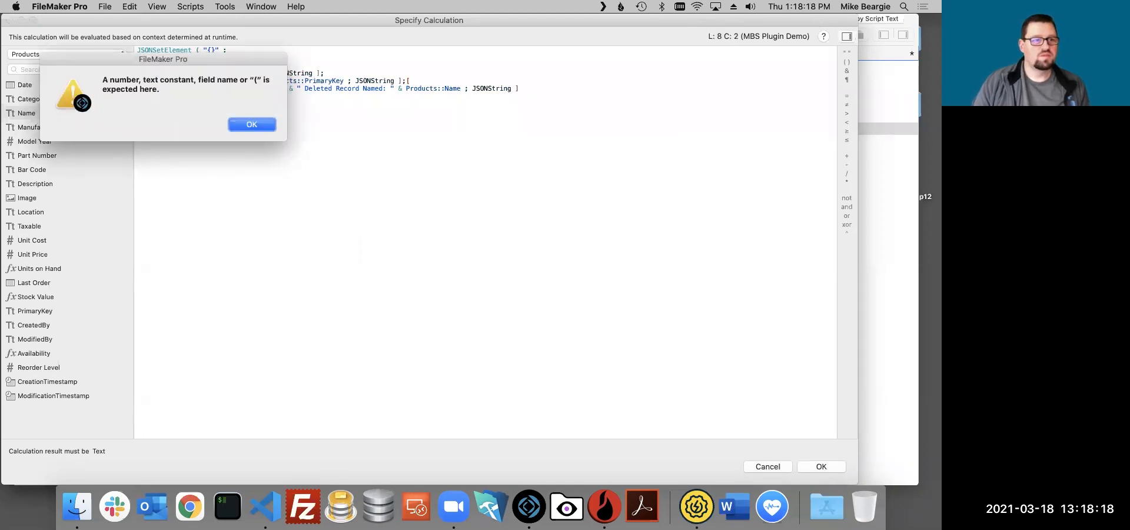
key(Return)
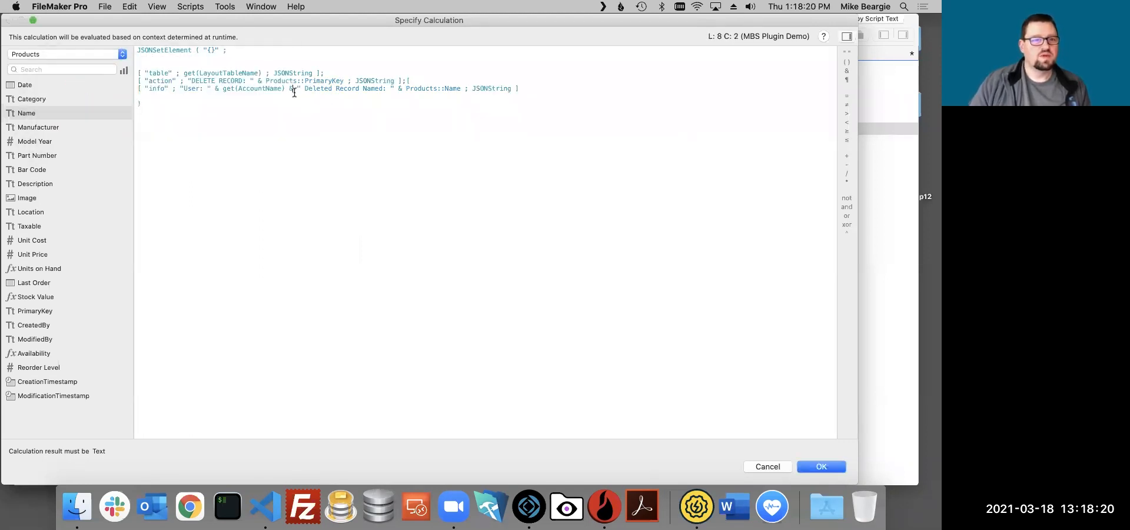
click(213, 90)
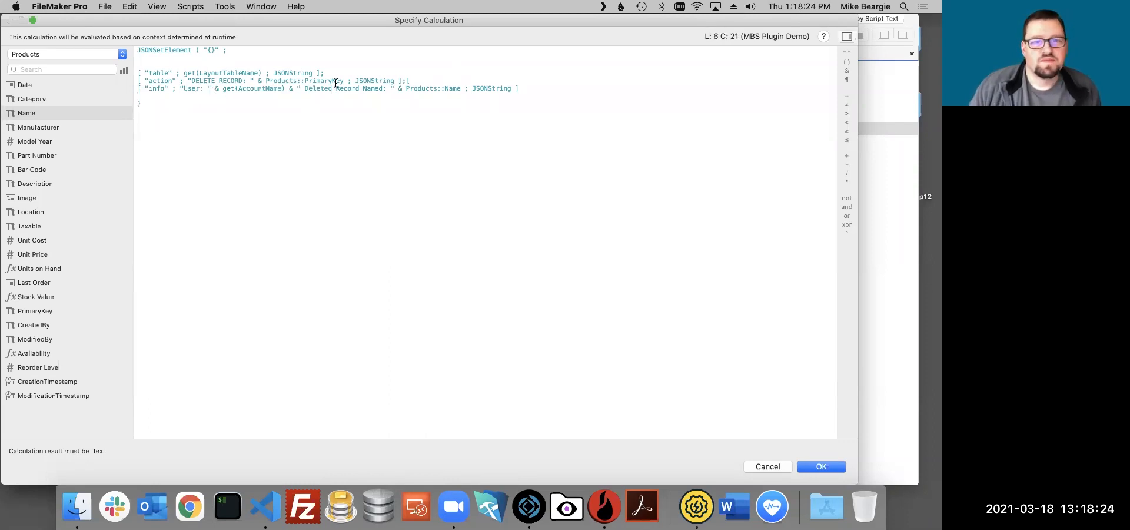
click(412, 81)
key(BackSpace)
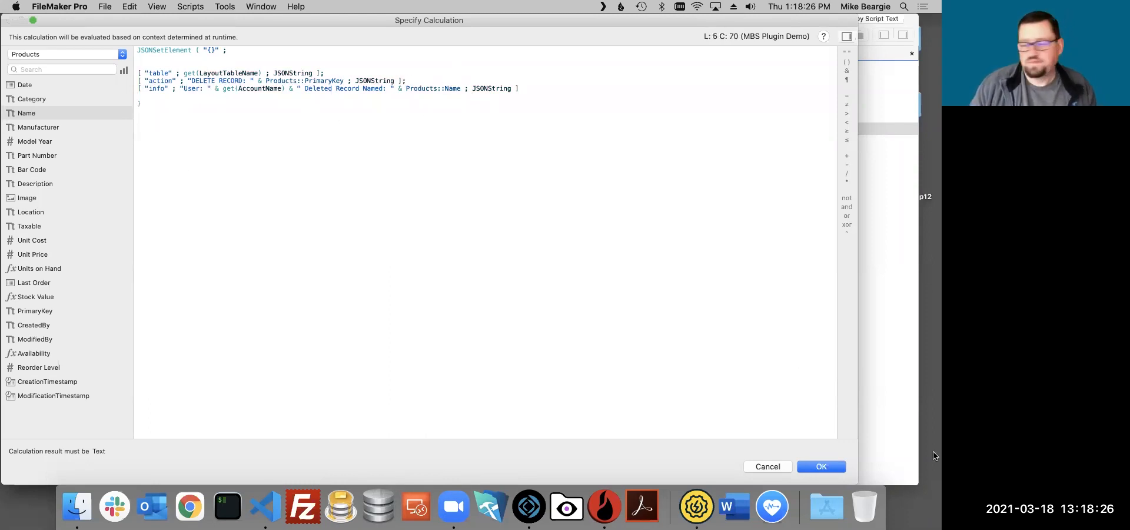
click(801, 467)
click(677, 448)
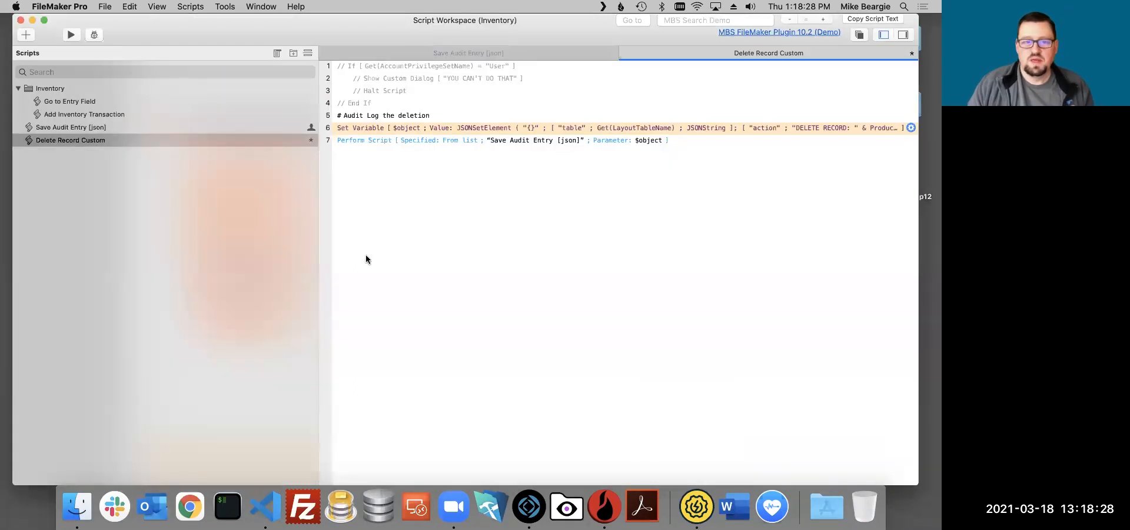
Step: Review the Set Variable step's options and close them without changes
click(364, 140)
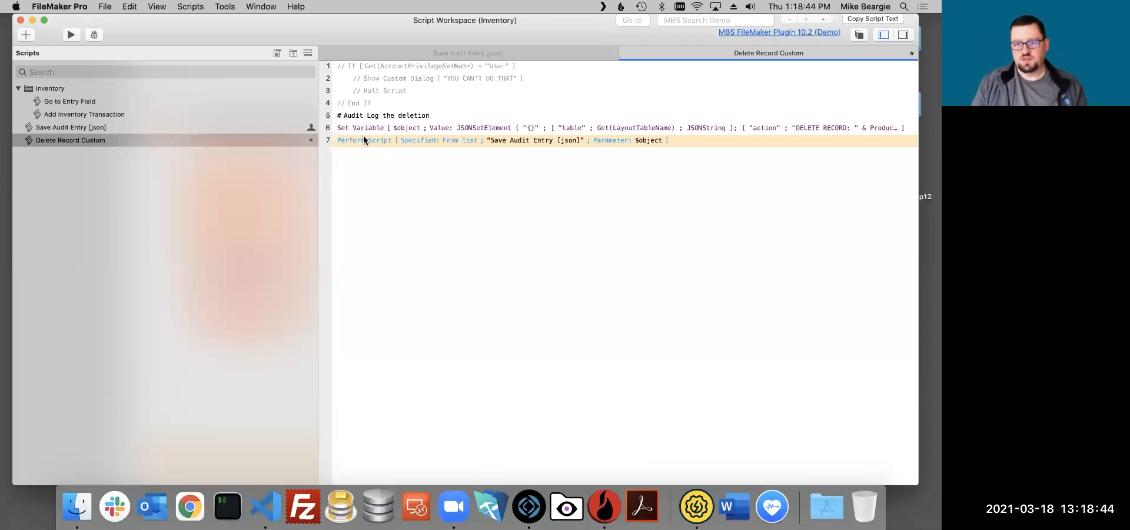
double_click(363, 129)
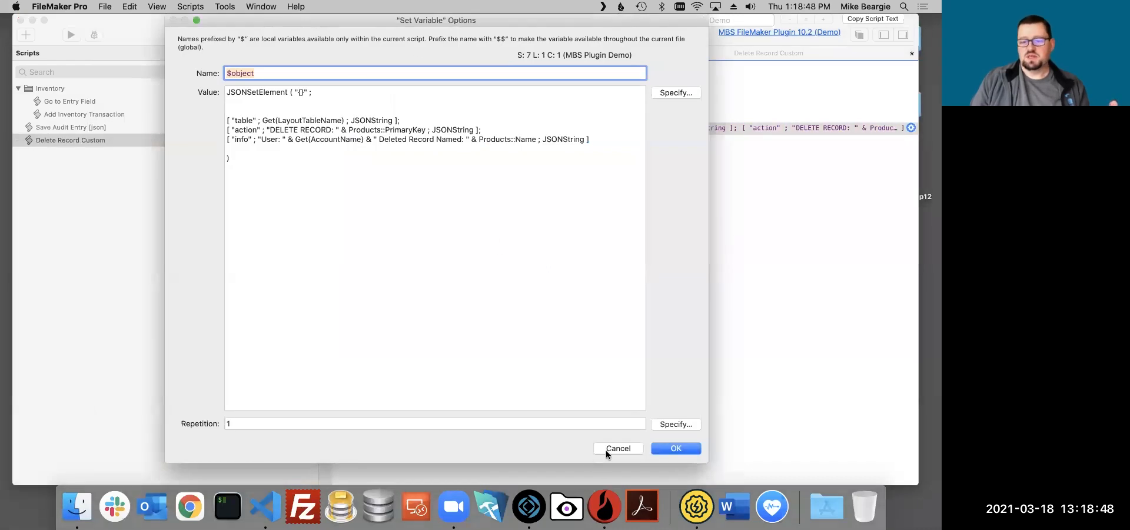
click(605, 450)
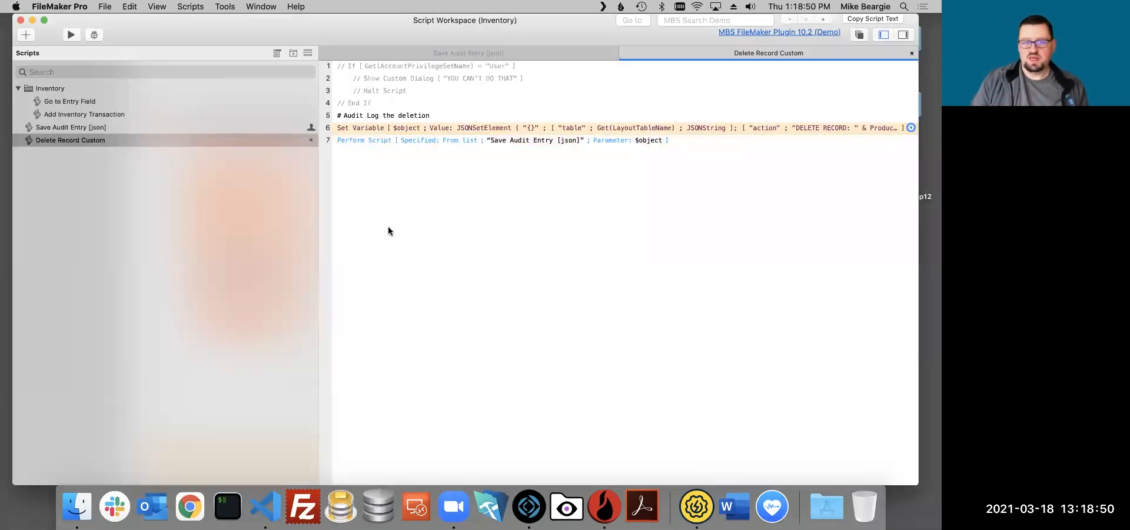
click(372, 140)
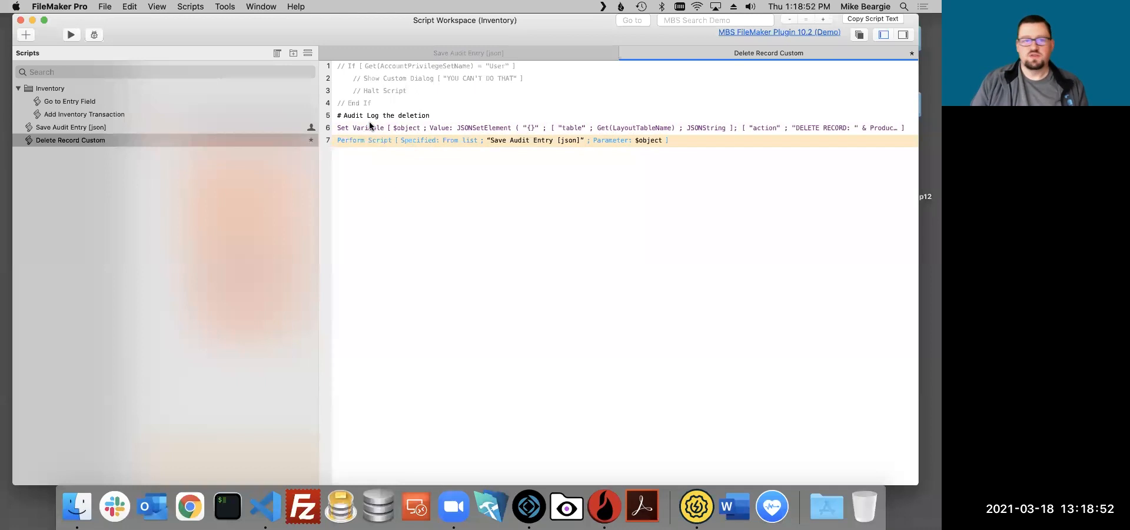
Step: Insert an Allow User Abort [ Off ] step below the audit log comment and save the script
click(371, 118)
key(Return)
text(s)
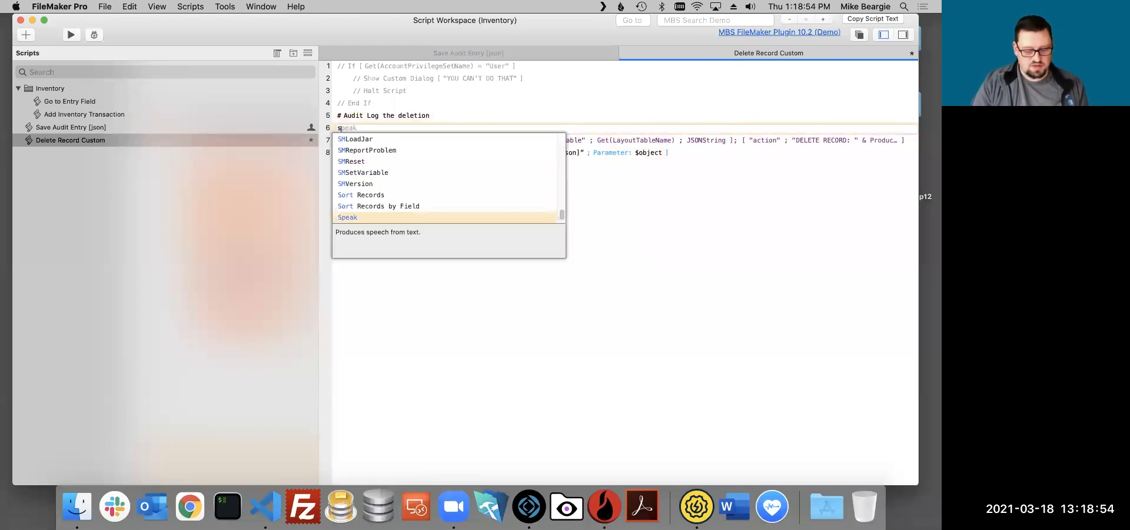
key(BackSpace)
text(allow us)
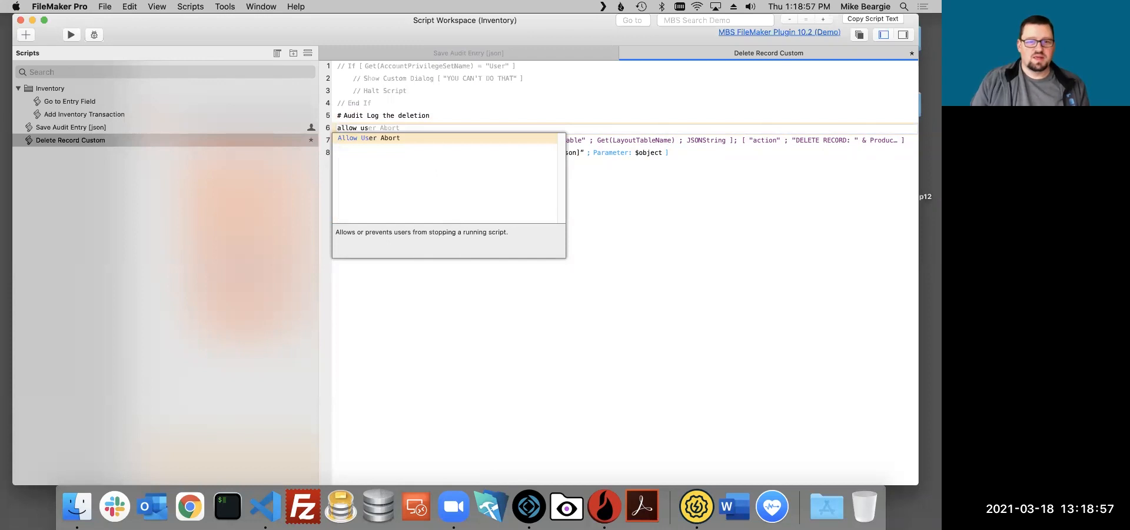
key(Return)
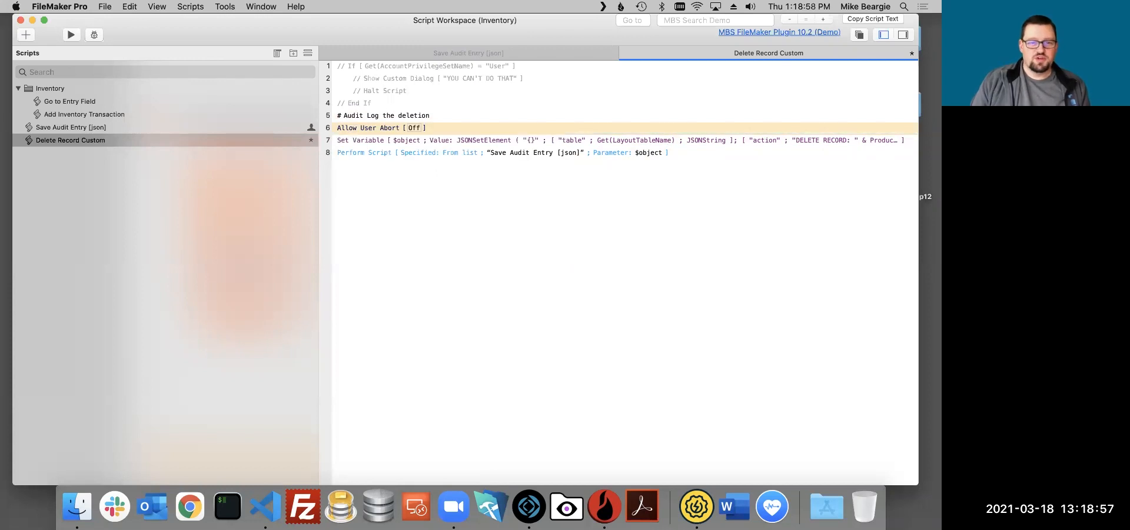
click(354, 142)
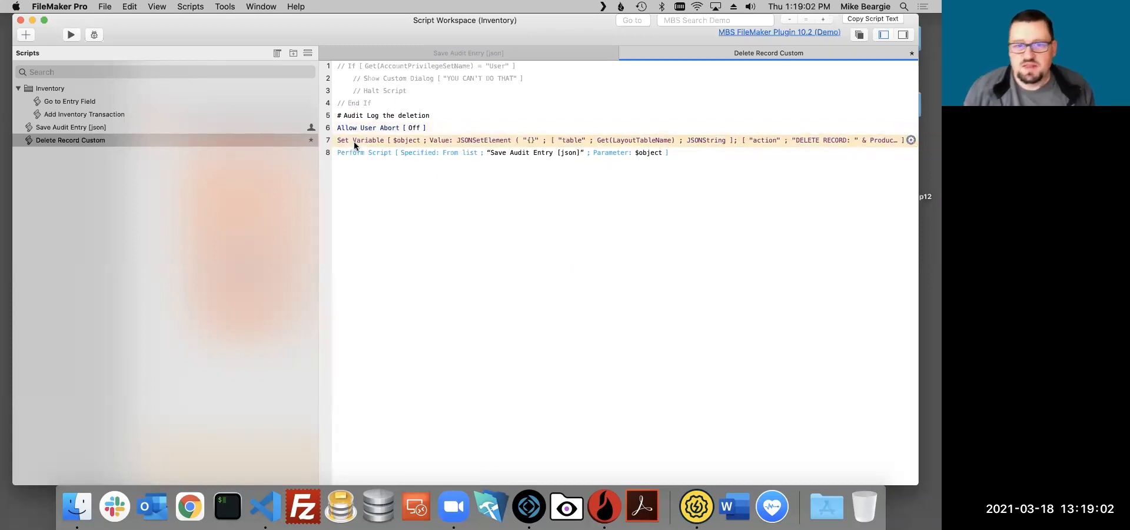
click(379, 156)
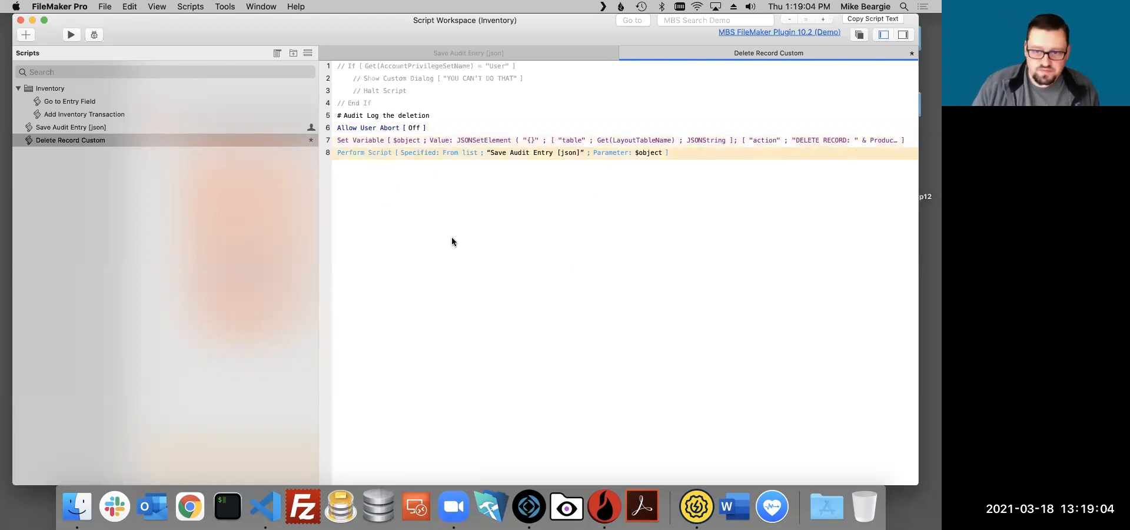
key(super+s)
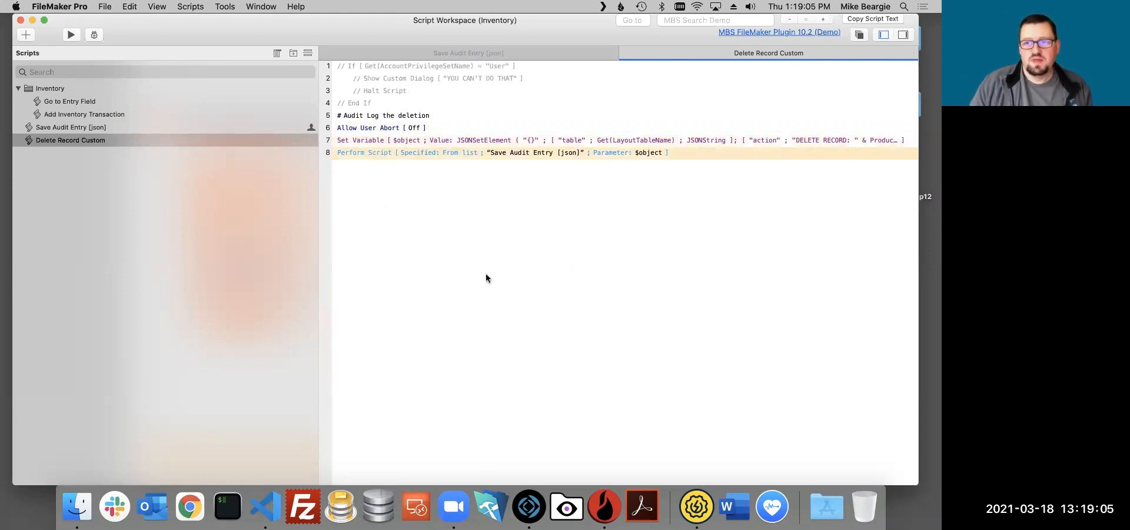
Step: Close the script workspace, move the Script Debugger aside, and switch to the Custom Menu Set
click(21, 21)
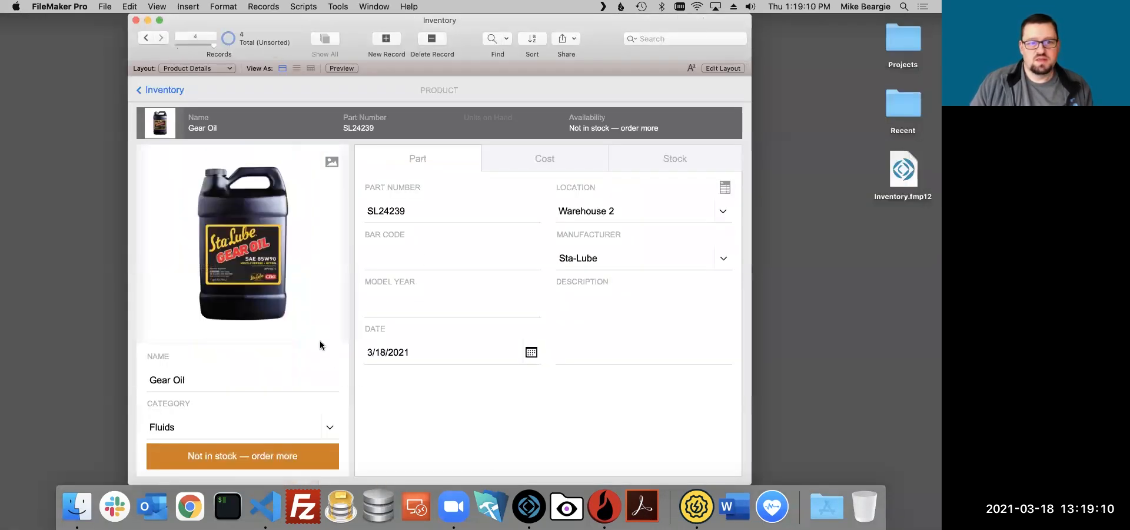
click(339, 7)
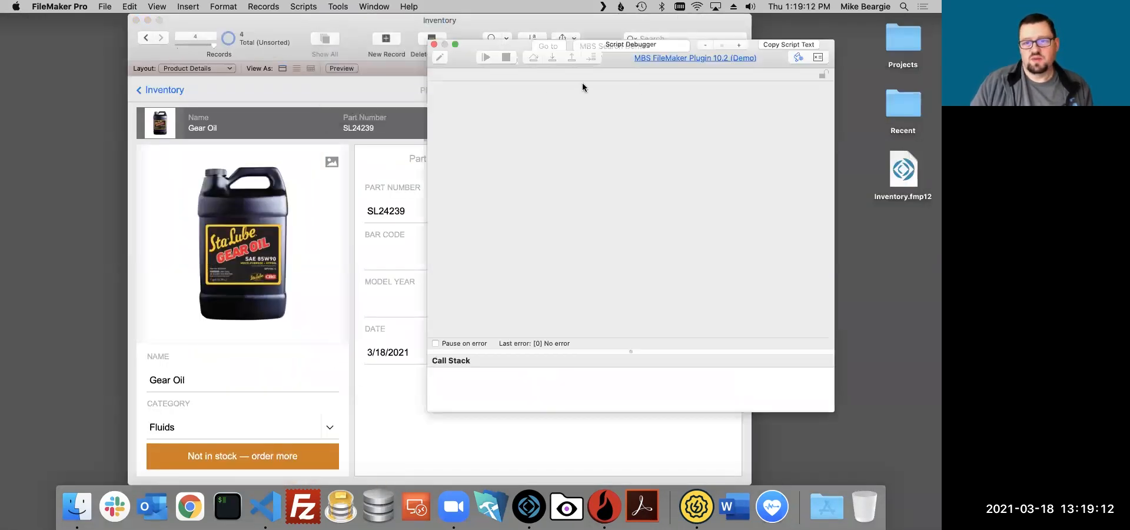
drag(613, 55, 860, 100)
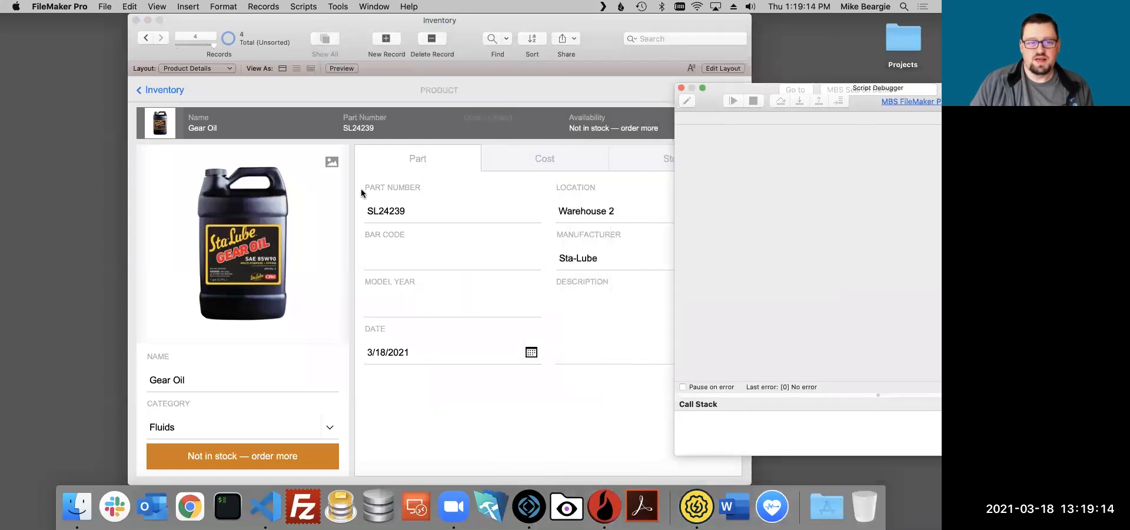
click(339, 6)
mouse_move(362, 68)
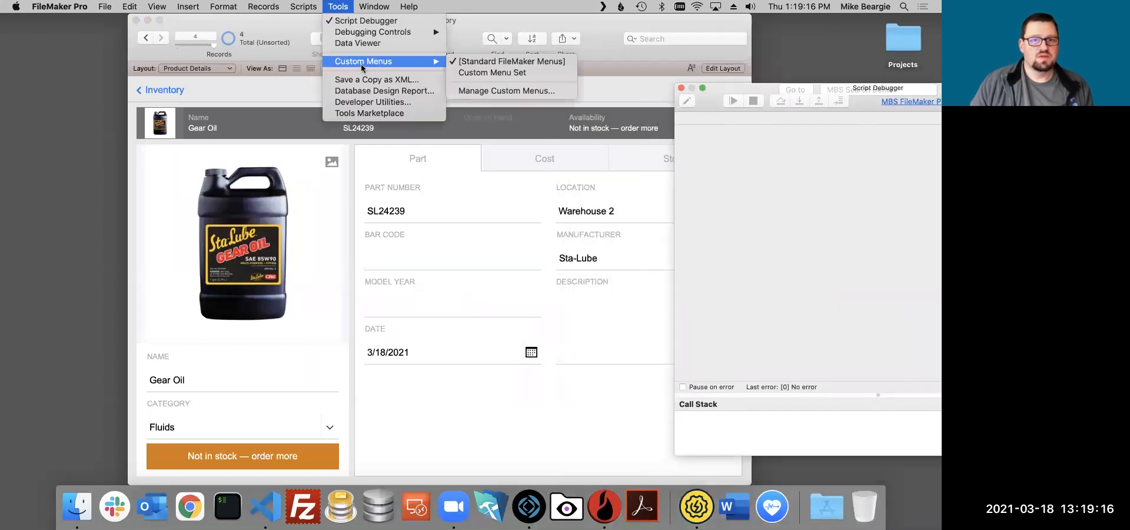
click(510, 73)
Step: Delete the Gear Oil record via Records > Delete Record and step the debugger to line 8
click(125, 6)
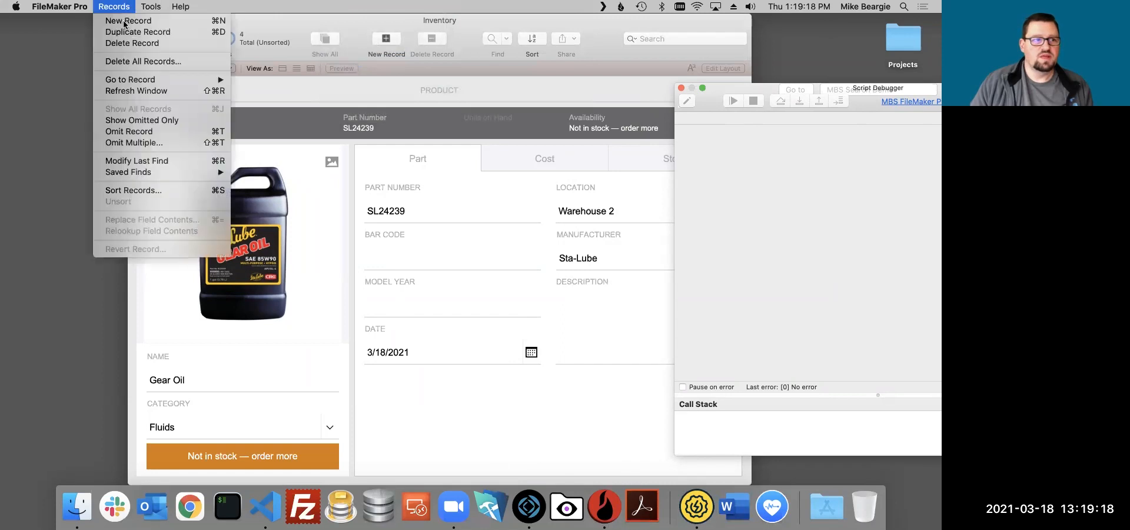
click(132, 45)
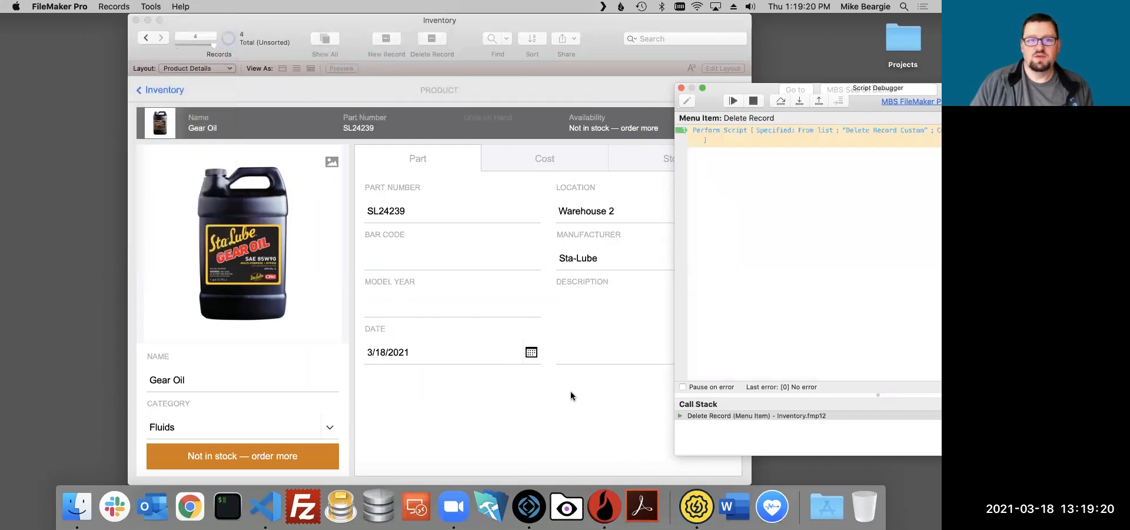
click(554, 89)
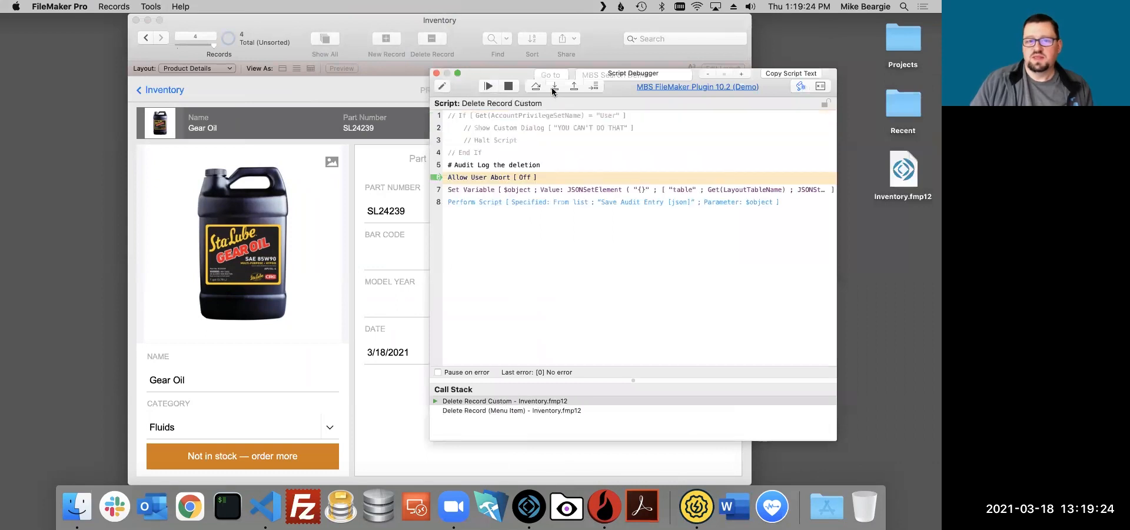
click(553, 90)
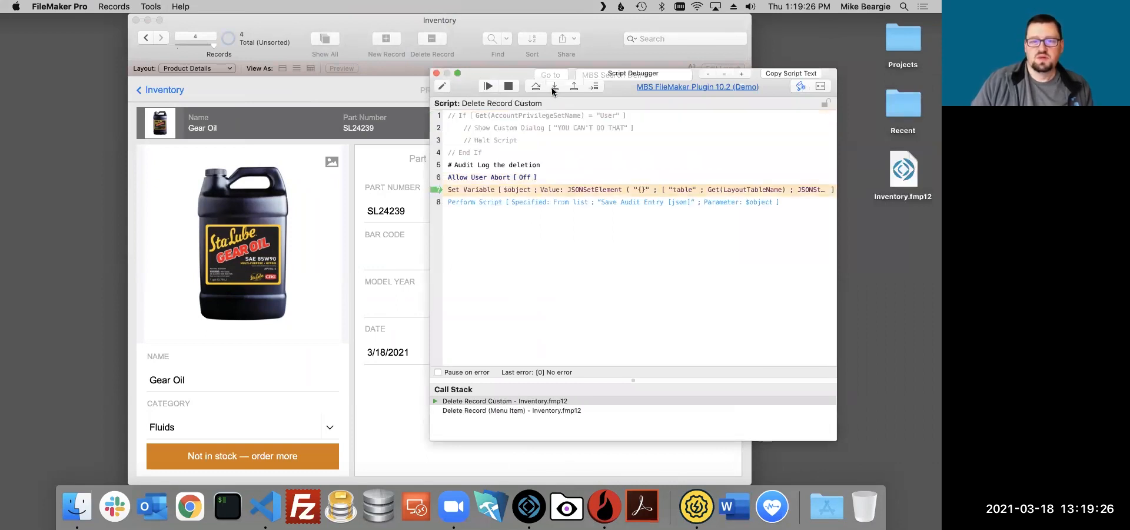
click(554, 89)
click(156, 7)
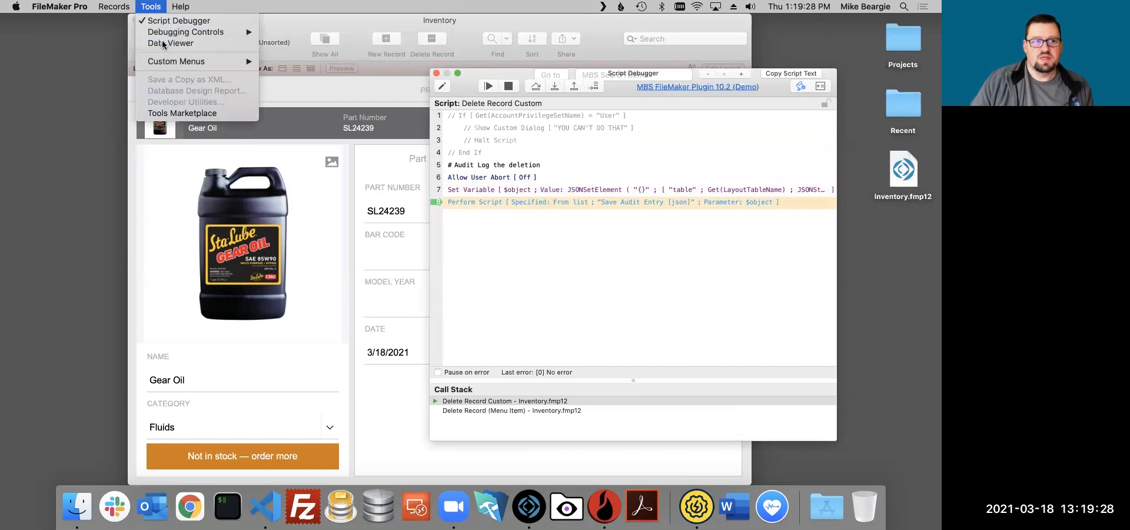
Step: Inspect the full $object JSON value in the Data Viewer without changing it
click(170, 43)
click(628, 204)
click(618, 216)
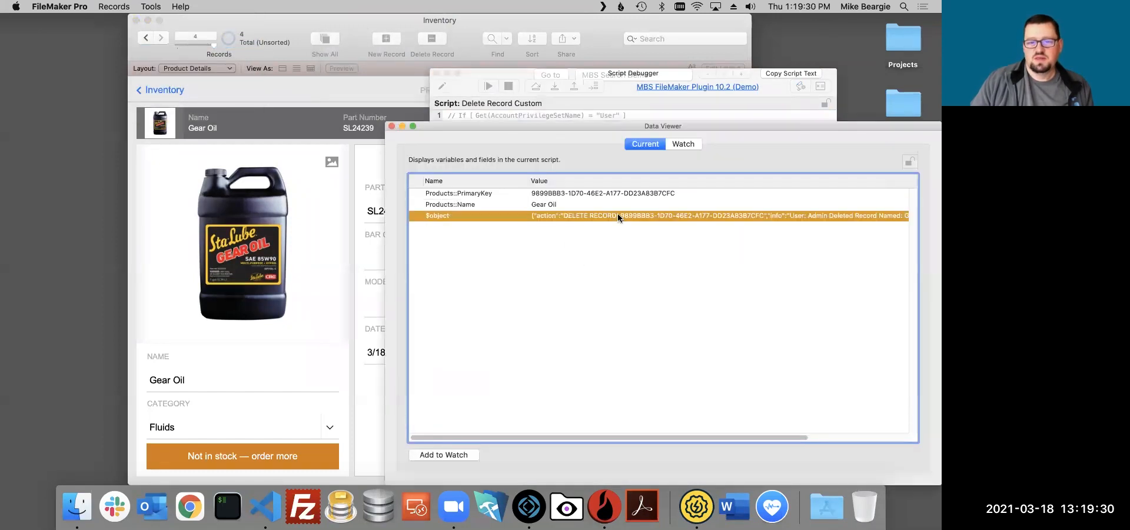
double_click(618, 215)
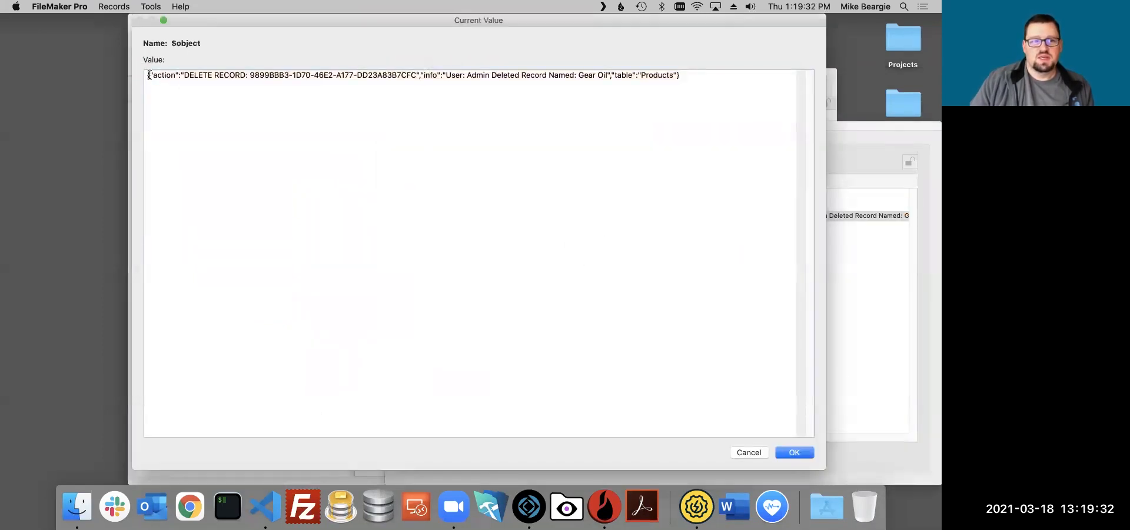
triple_click(715, 73)
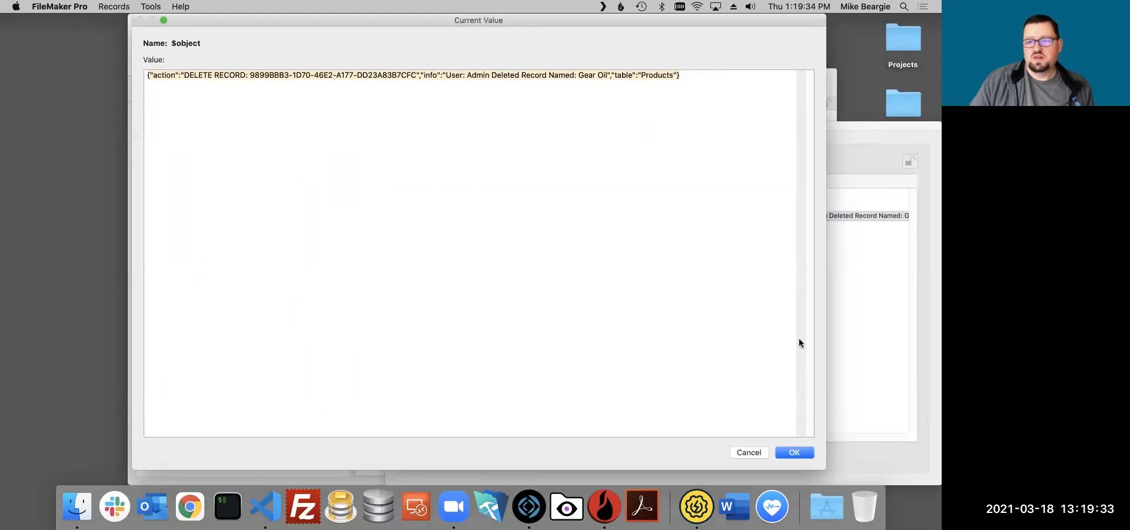
click(747, 453)
click(390, 126)
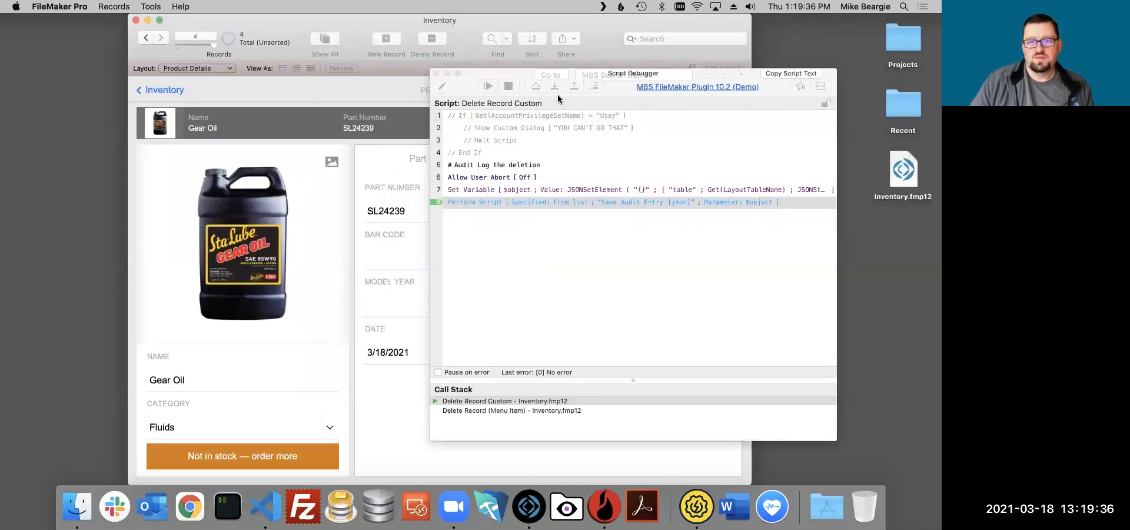
Step: Step into Save Audit Entry [json] and advance to its Go to Layout line
click(556, 87)
click(555, 86)
click(555, 86)
click(556, 87)
click(556, 86)
click(556, 87)
Step: Create the Audit record with Action, Table and Info, commit it, return to Product Details, close the debugger
click(556, 86)
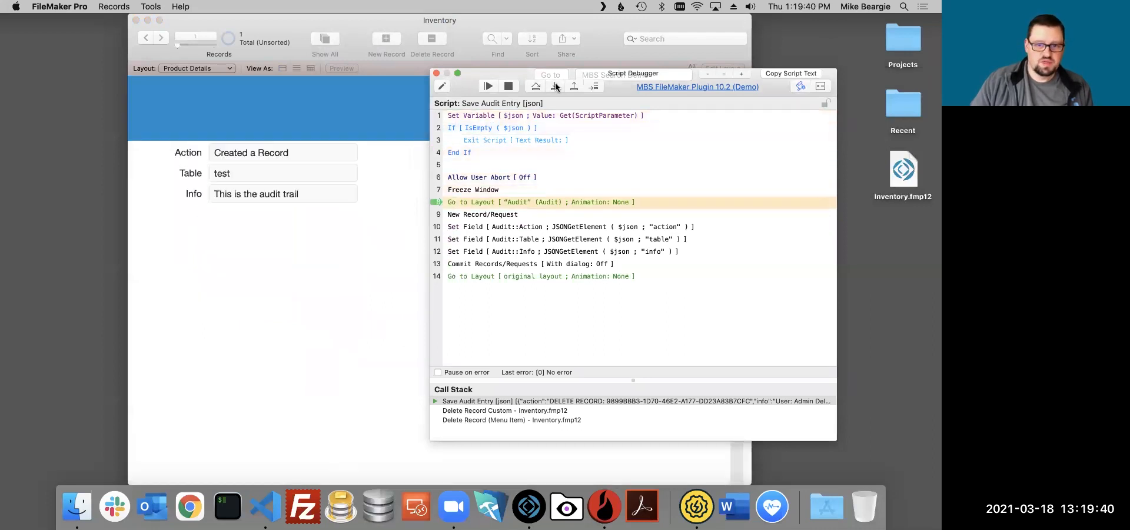
click(556, 87)
click(555, 86)
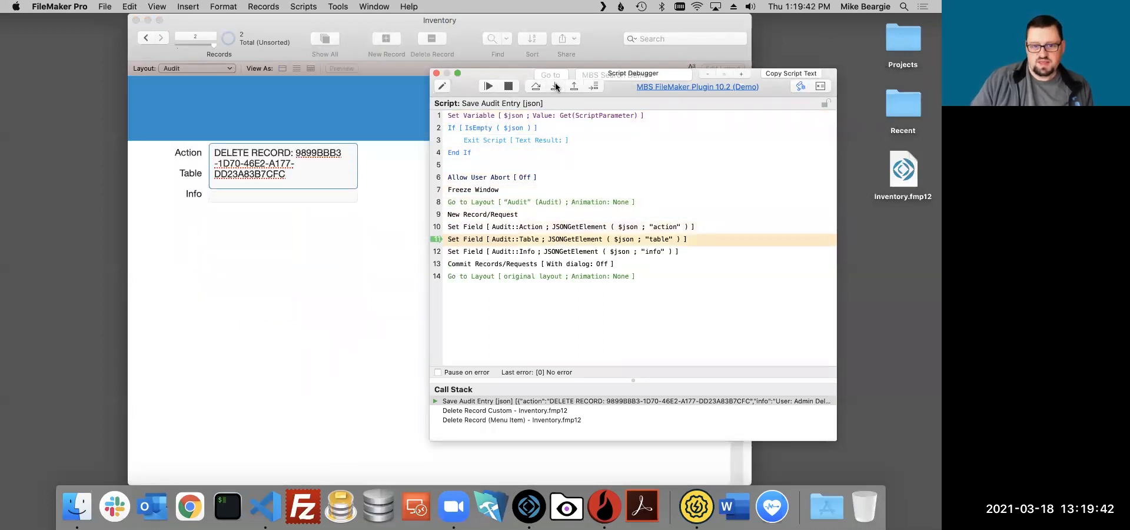
click(556, 86)
click(555, 86)
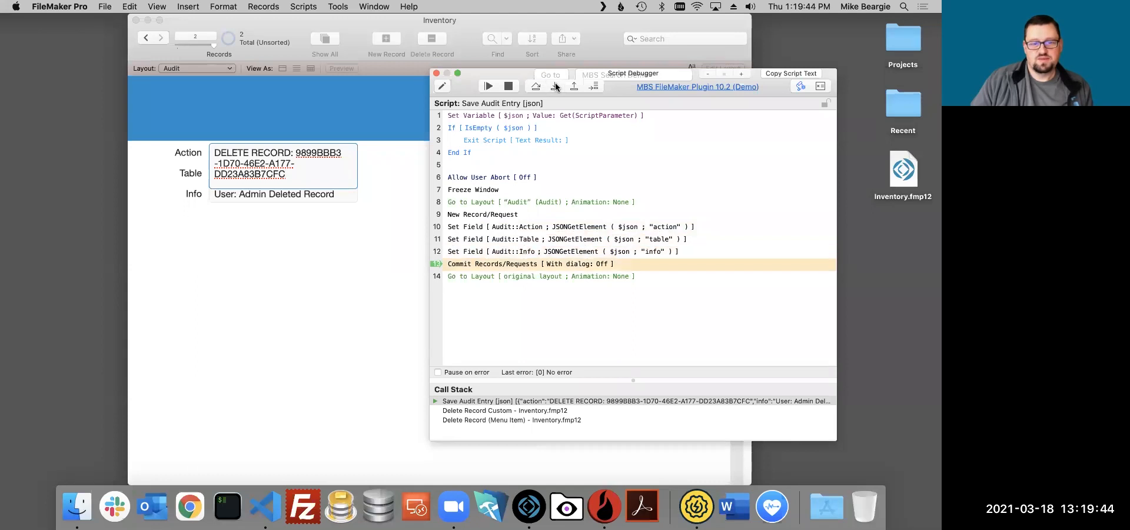
click(556, 87)
click(555, 86)
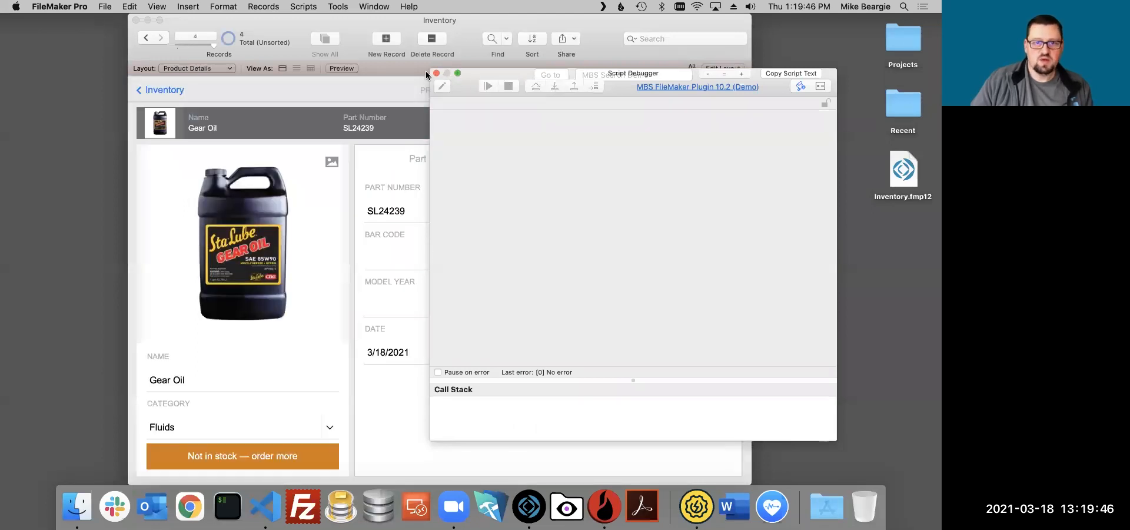
click(436, 73)
Step: Add the comment '# ok, now that it is logged, continue delete' below line 8
key(super+shift+s)
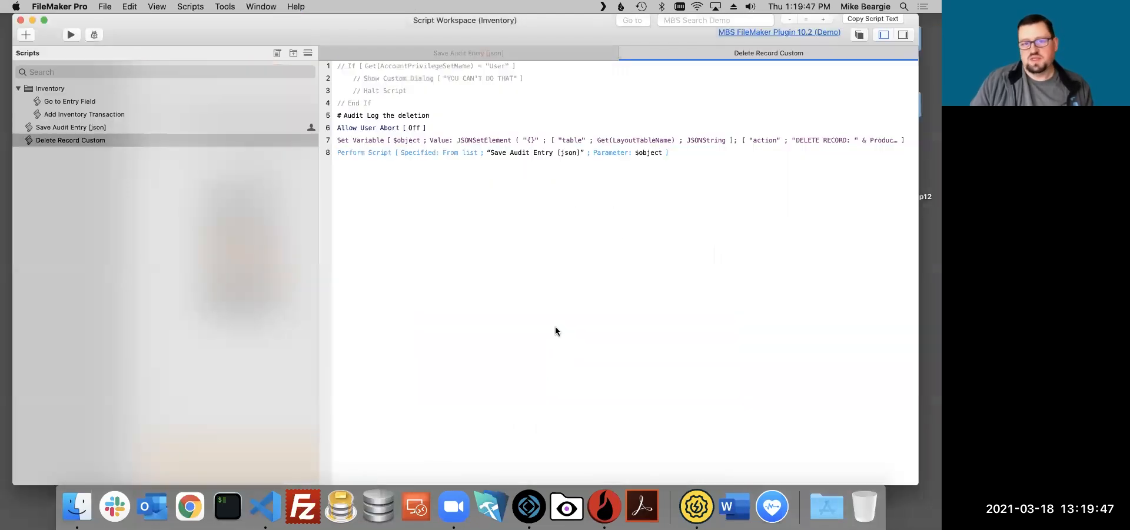
click(370, 152)
key(Return)
key(Return)
text(#ok, now that it is logge,d)
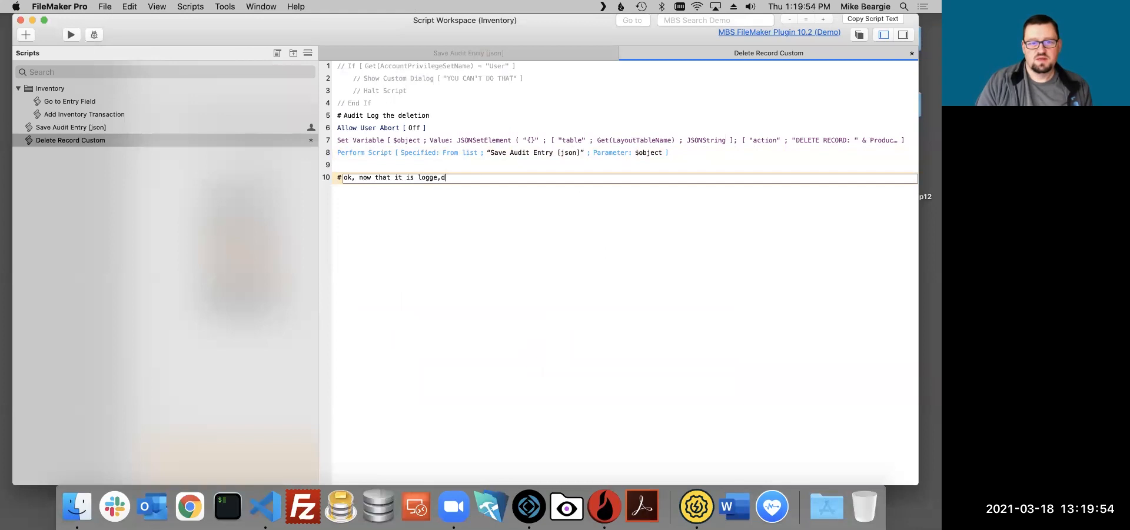
text( continue delete)
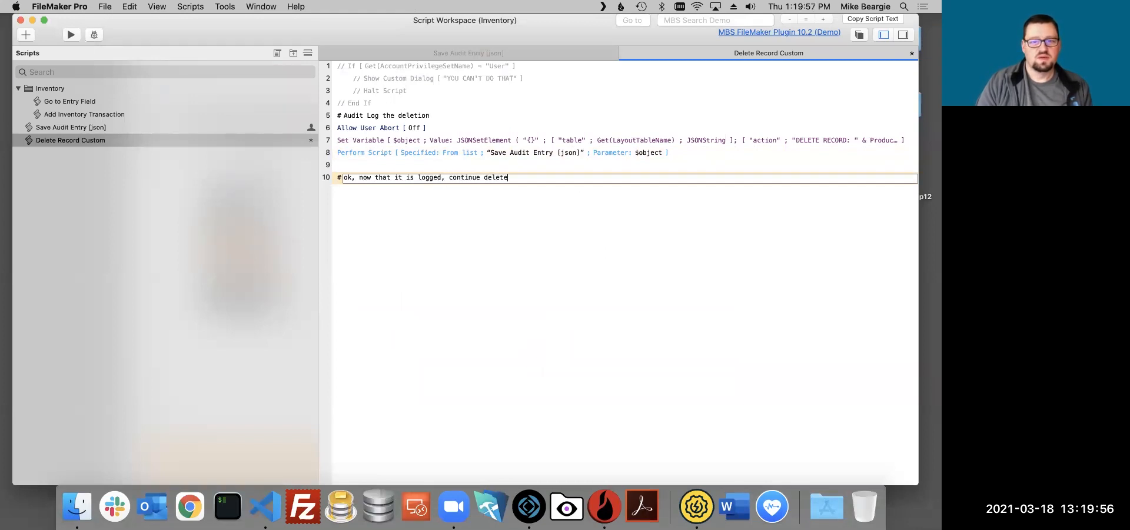
key(Return)
Step: Add a Show Custom Dialog titled 'Are you sure?' with message 'Deleting data cannot be undone'
text(Show Custom Dialog)
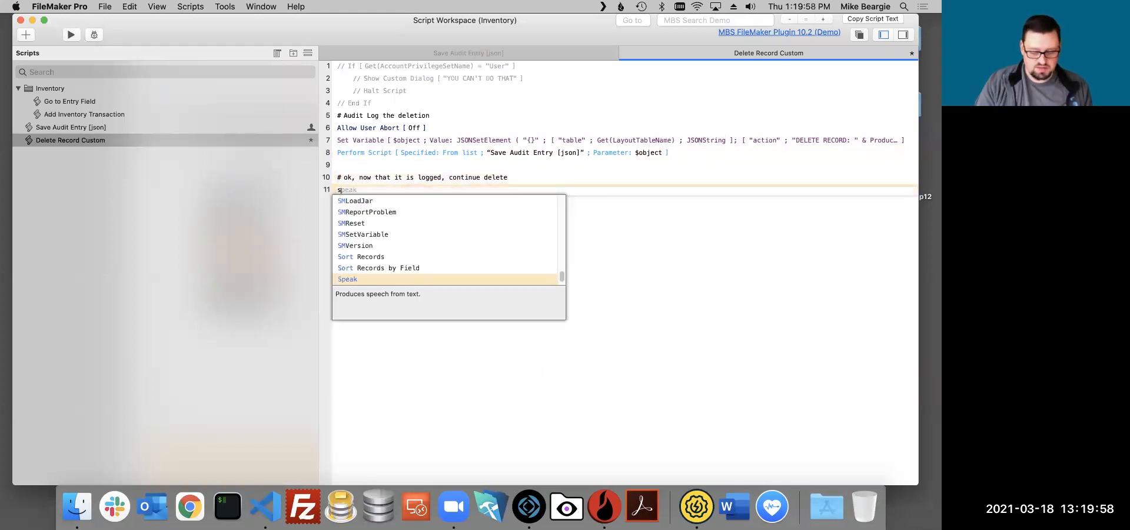
key(Return)
key(space)
text(Are you sure?)
key(Tab)
text(Deleting data)
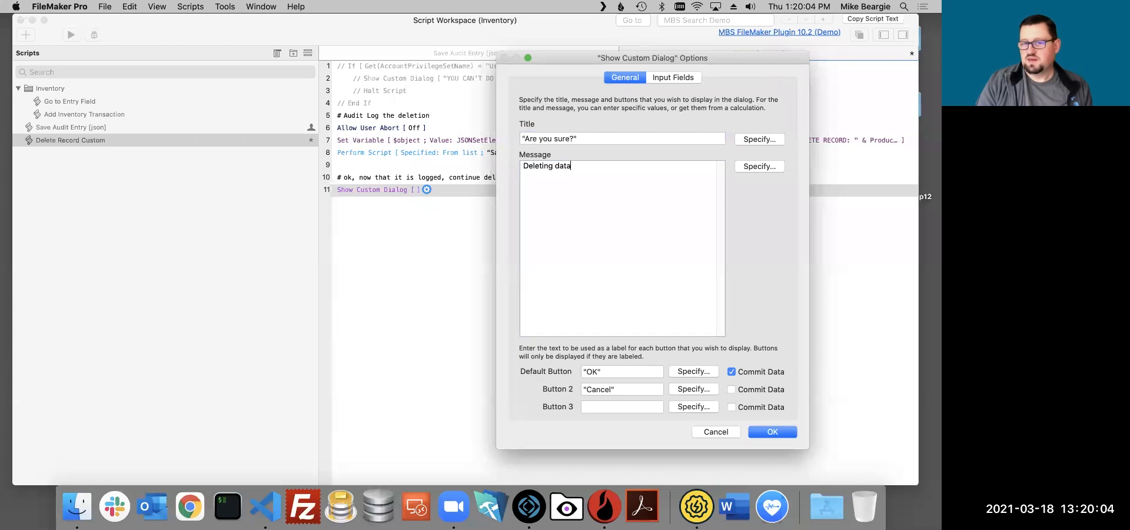
text( cannot be undone)
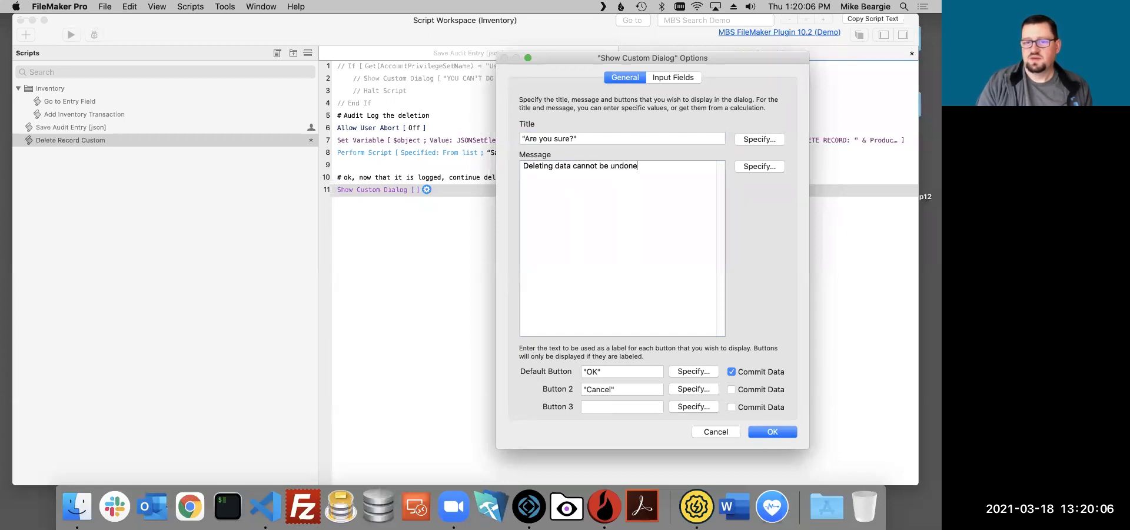
click(771, 434)
Step: Add If [Get(LastMessageChoice) <> 1] with Exit Script, End If, then Delete Record/Request
key(Return)
text(if)
key(Return)
text(get(lastm)
key(Return)
text(<> 1)
key(Return)
text(exit s)
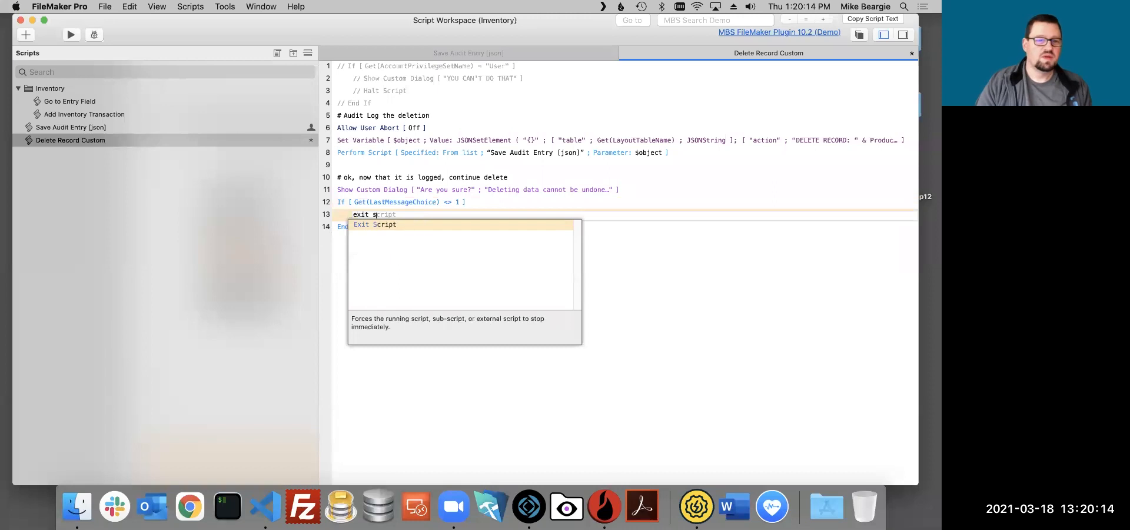
key(Return)
key(Return)
key(Down)
key(Return)
key(Return)
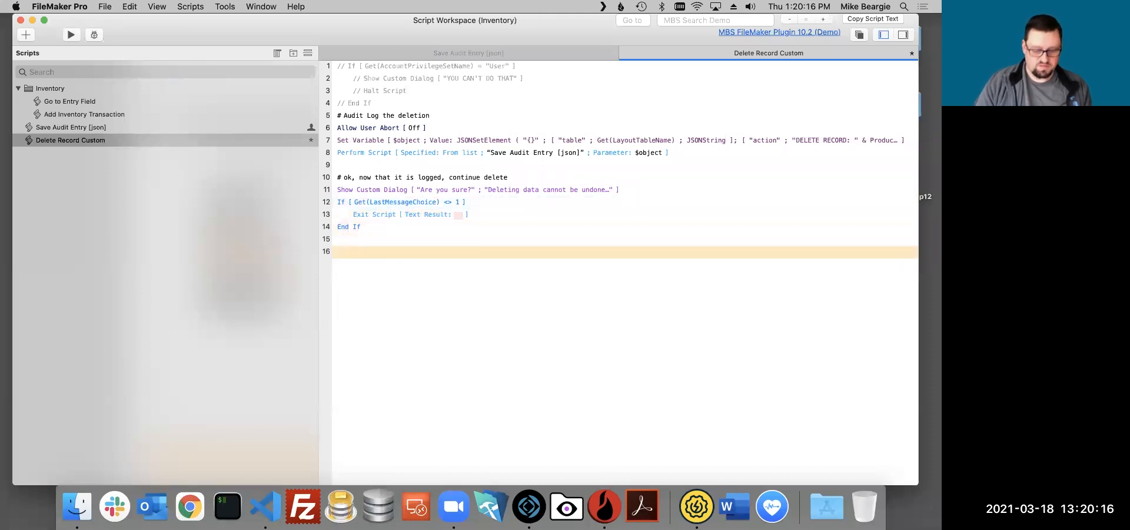
text(delete re)
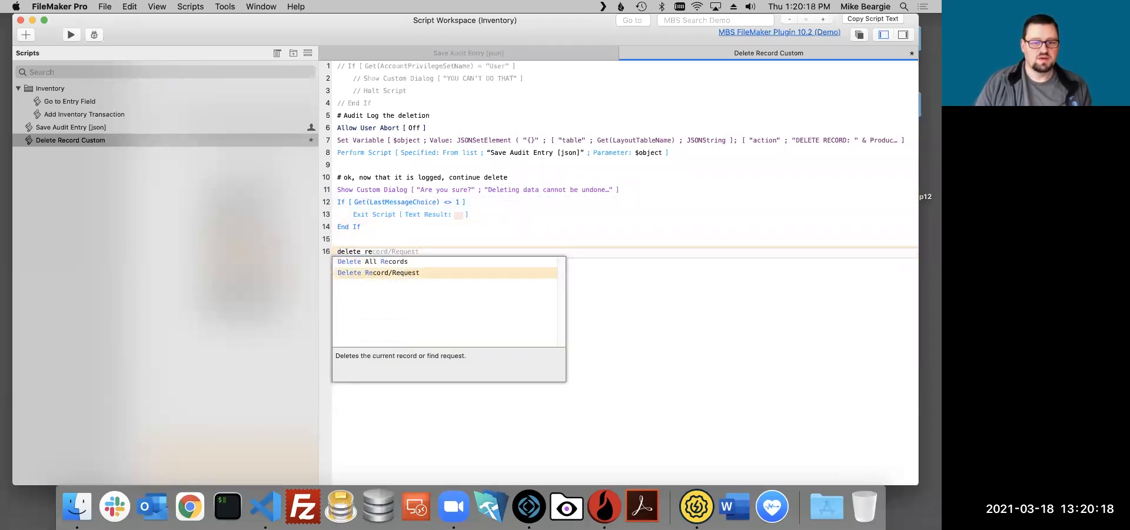
key(Return)
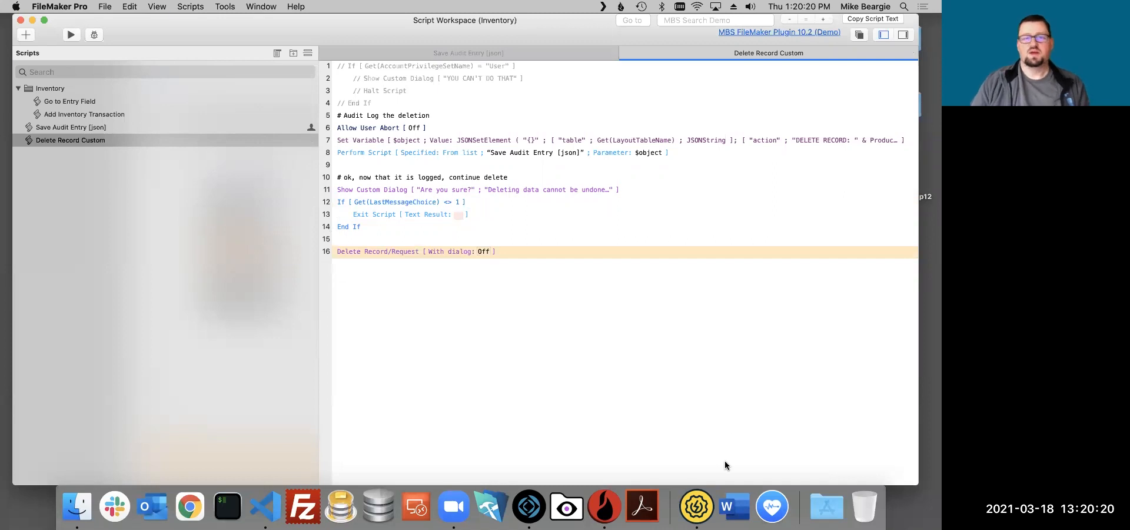
Step: Delete Gear Oil through the custom menu set's Records > Delete Record, confirming the Are you sure? dialog
click(21, 20)
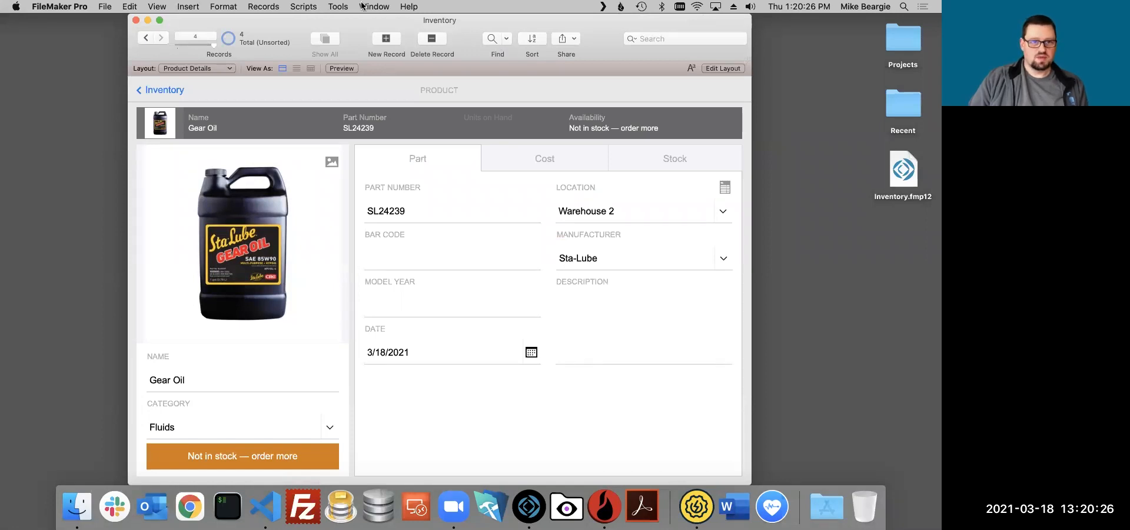
click(162, 6)
mouse_move(412, 61)
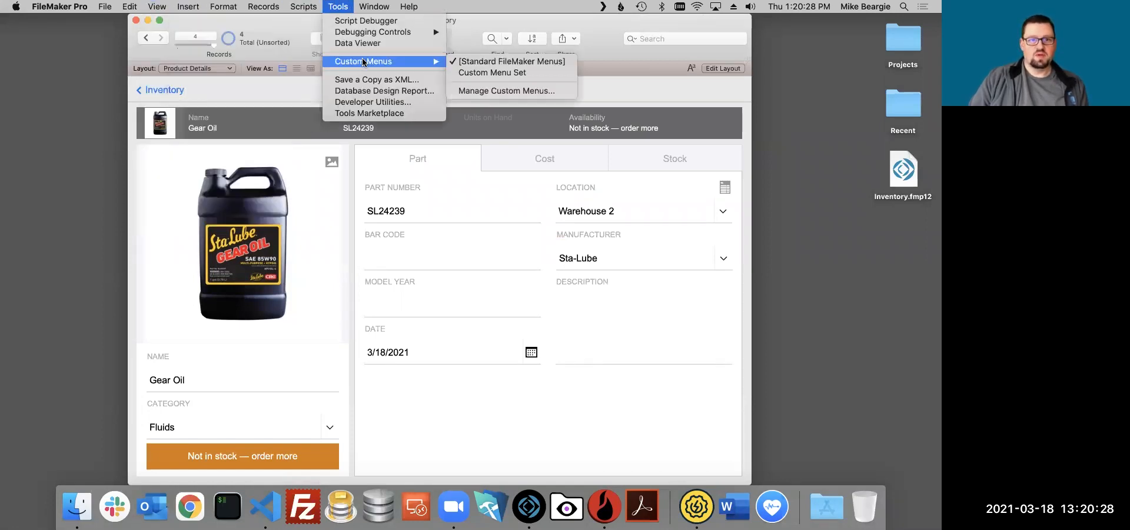
click(464, 72)
click(113, 6)
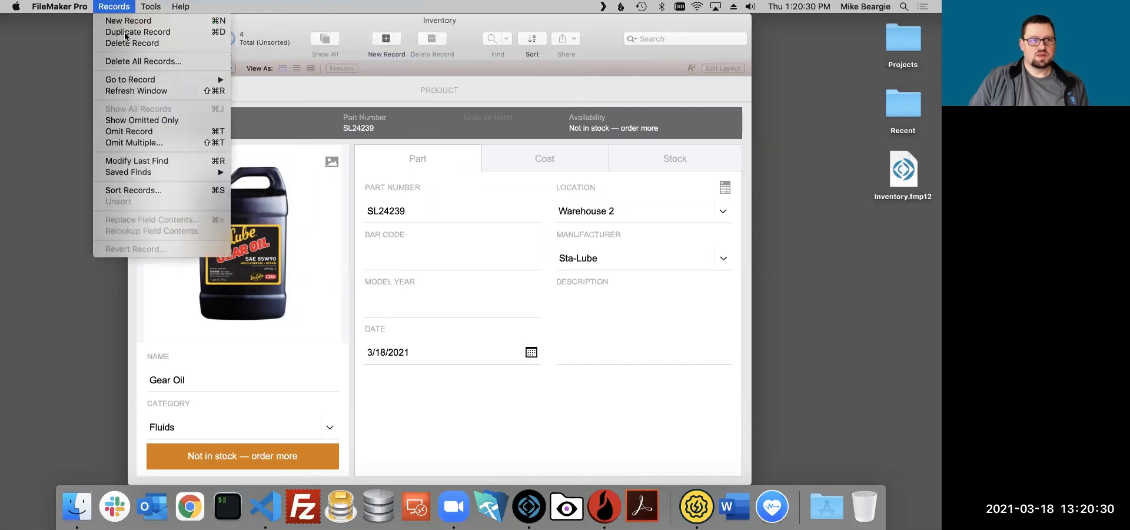
click(150, 61)
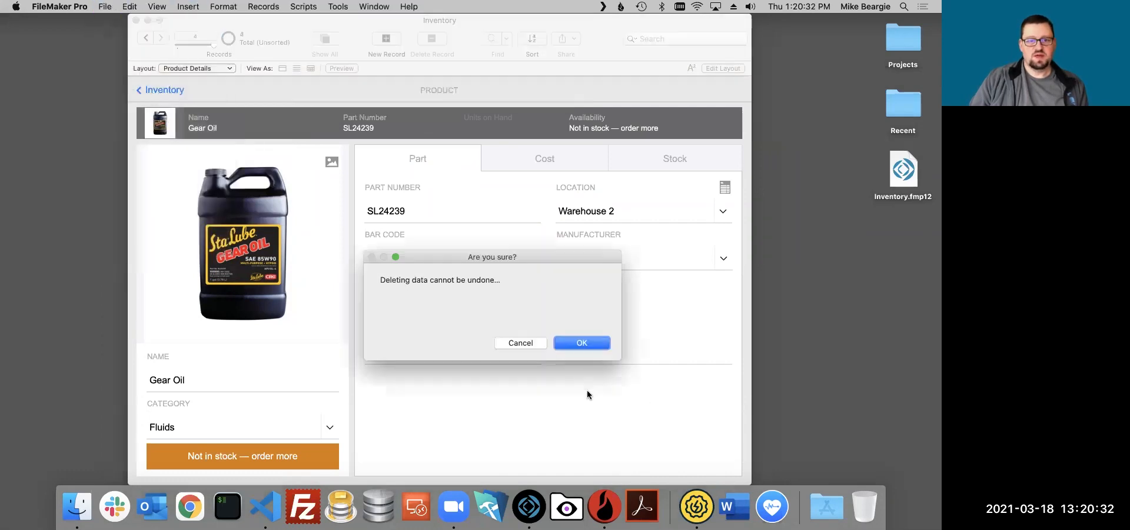
click(598, 344)
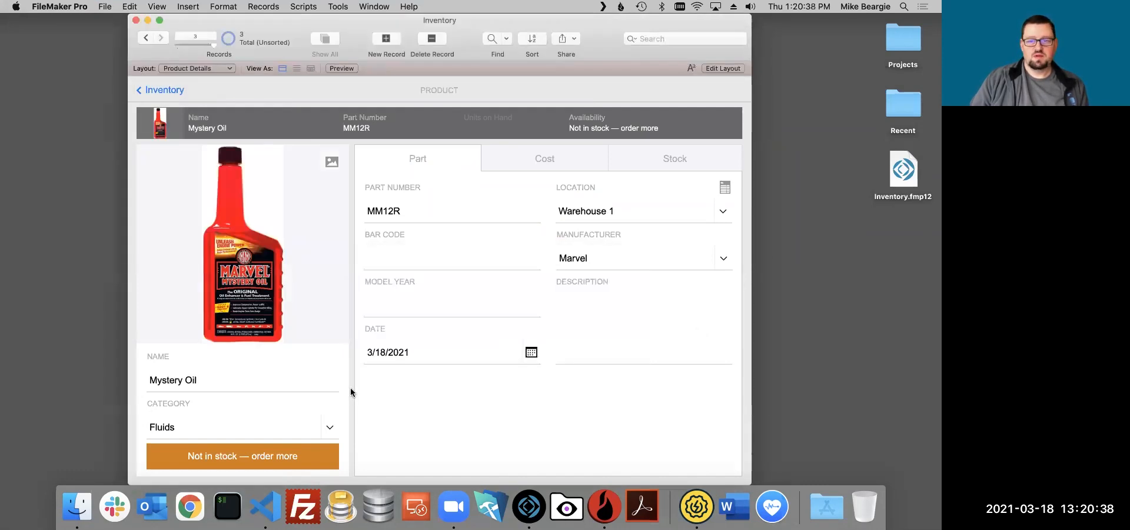
click(227, 69)
Step: On the Audit List, inspect the latest DELETE RECORD entry's table, timestamp and Gear Oil note
click(222, 87)
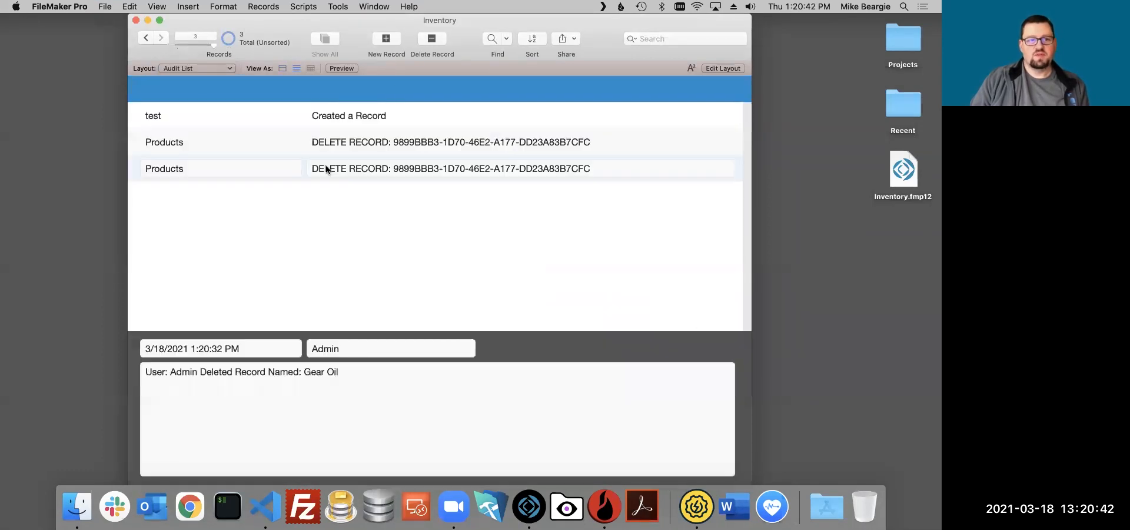
click(360, 170)
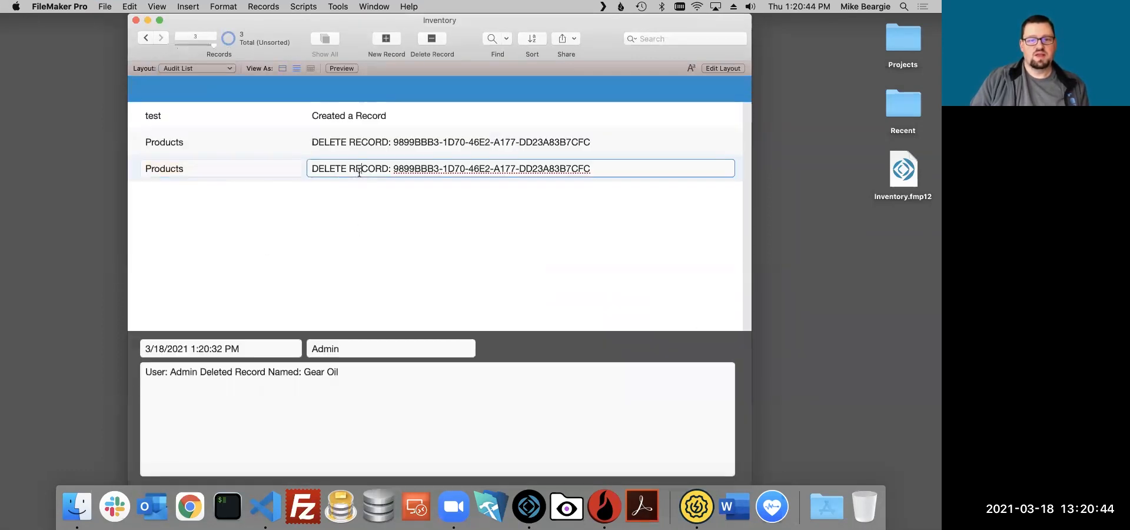
click(225, 175)
click(149, 348)
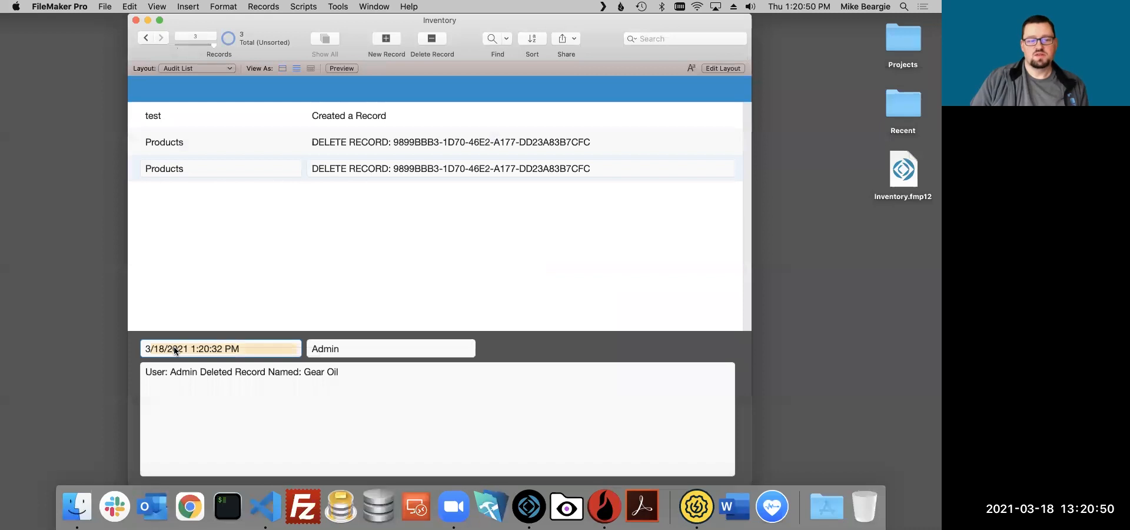
key(Tab)
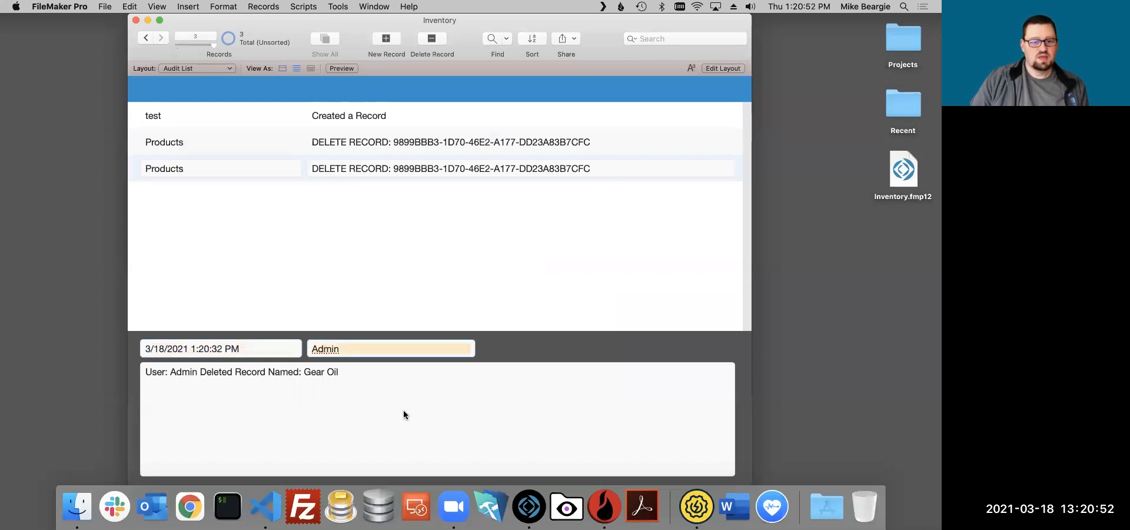
key(Tab)
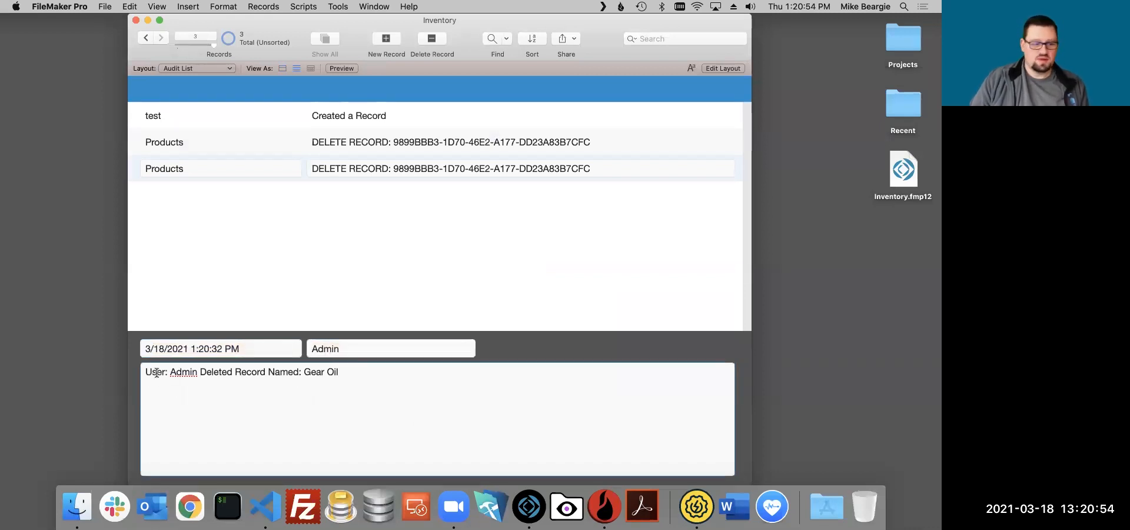
drag(147, 372, 360, 365)
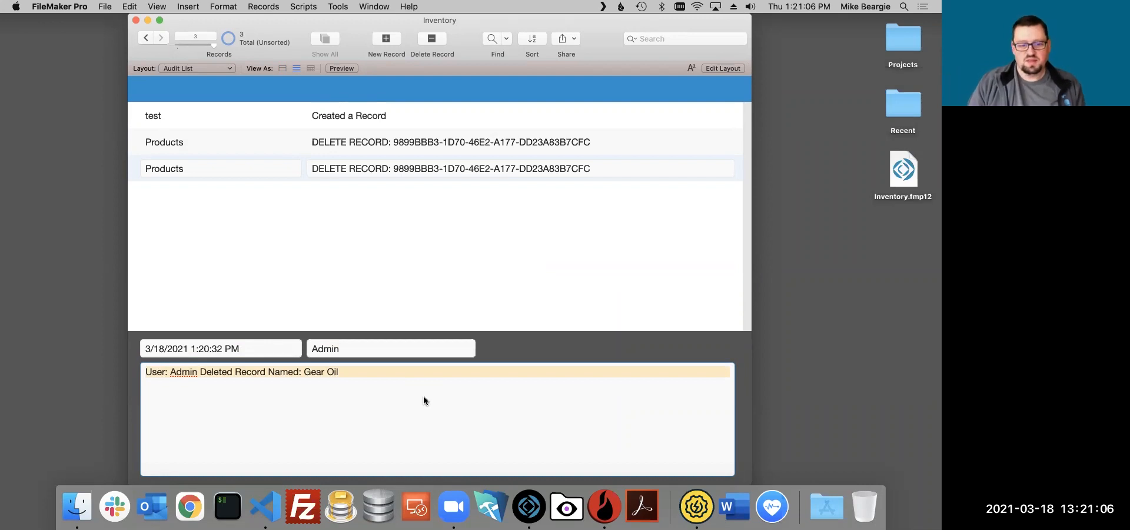
Step: Find the 'gear oil' audit records, select the second one, and reopen the Script Workspace
key(super+f)
text(gear oil)
key(Return)
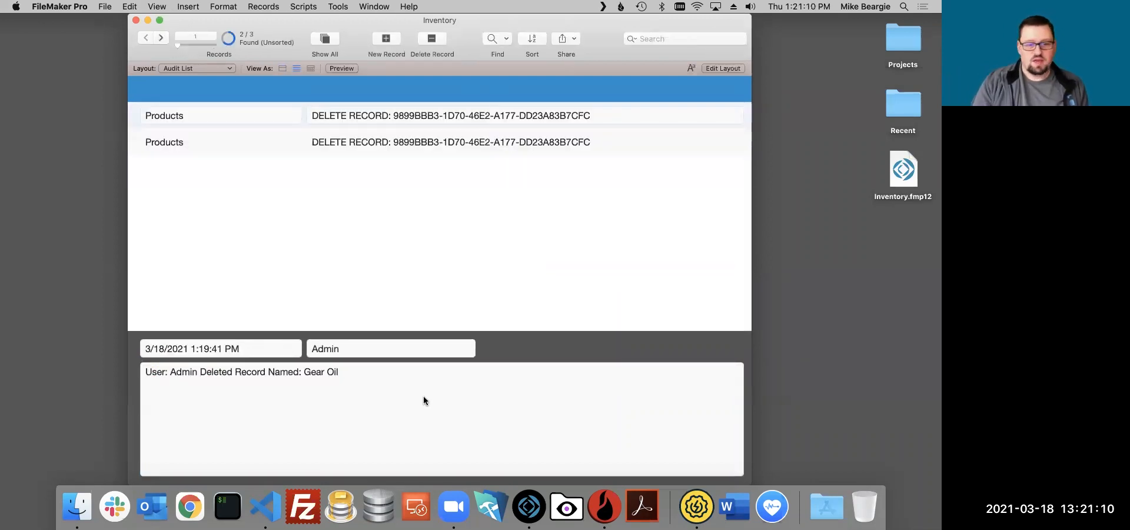
click(364, 142)
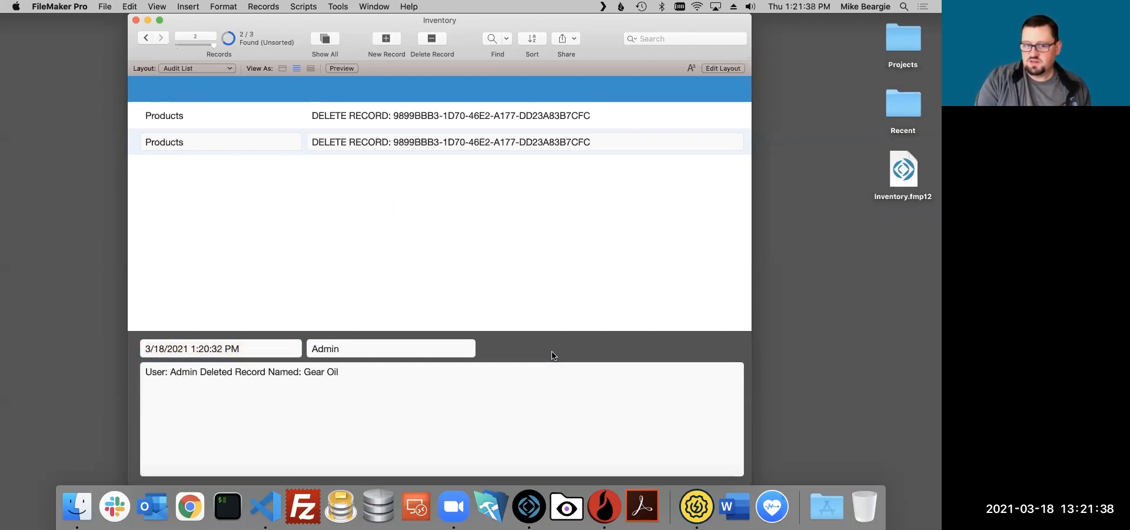
key(super+shift+s)
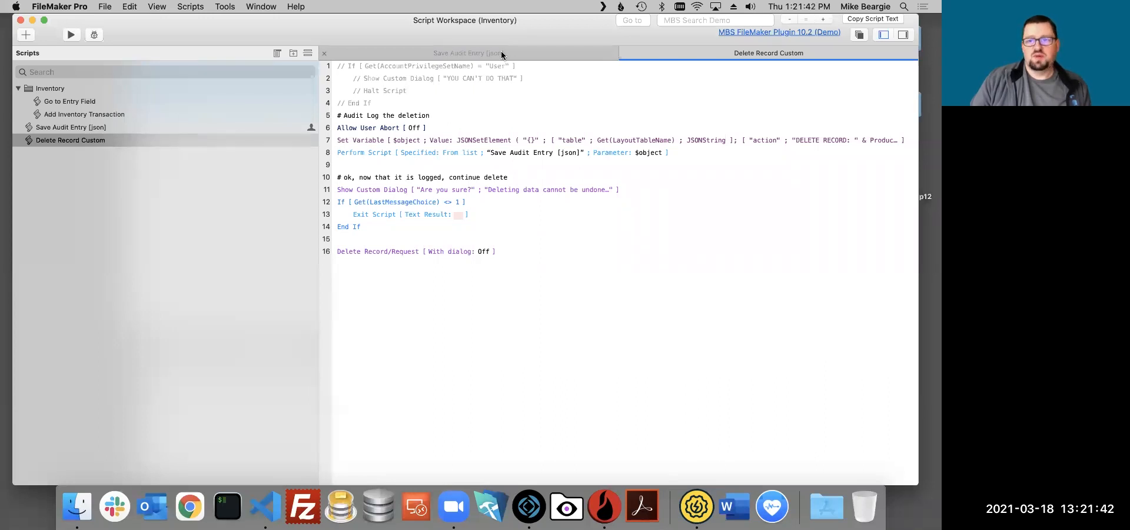
Step: Review Save Audit Entry [json]'s Set Field Audit::Info, Commit Records and Go to Layout steps, then close
click(93, 127)
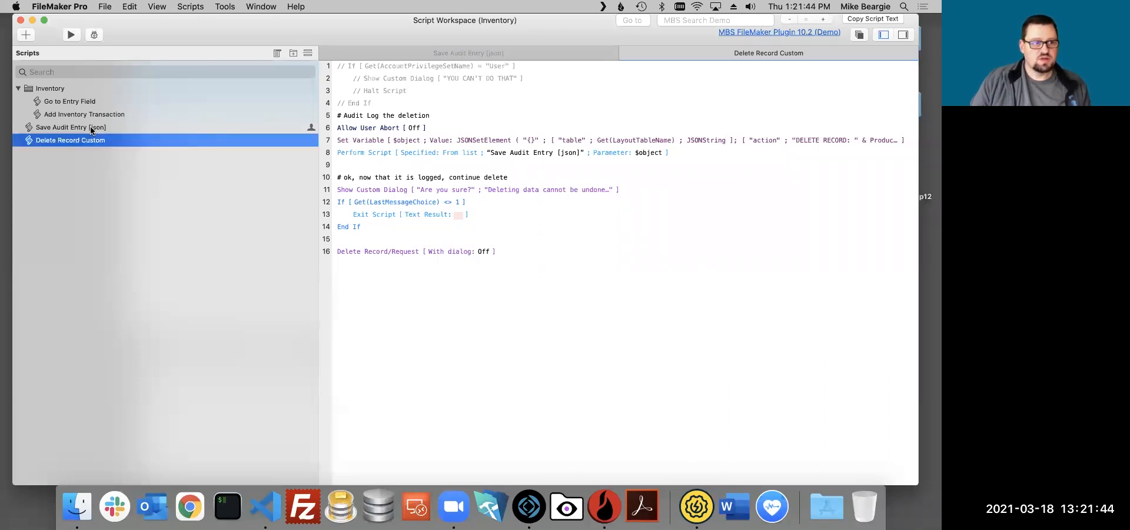
click(389, 227)
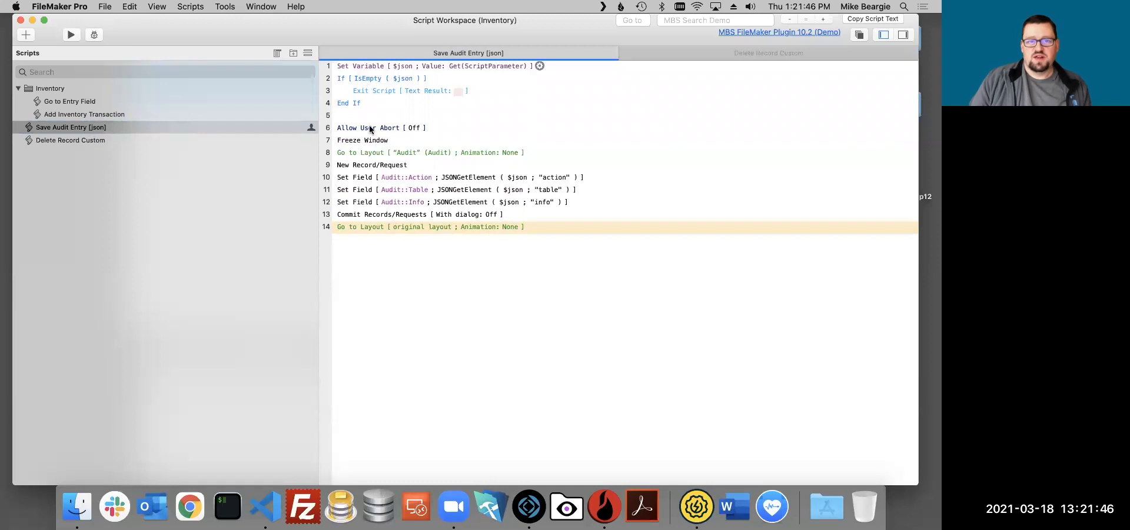
key(super+a)
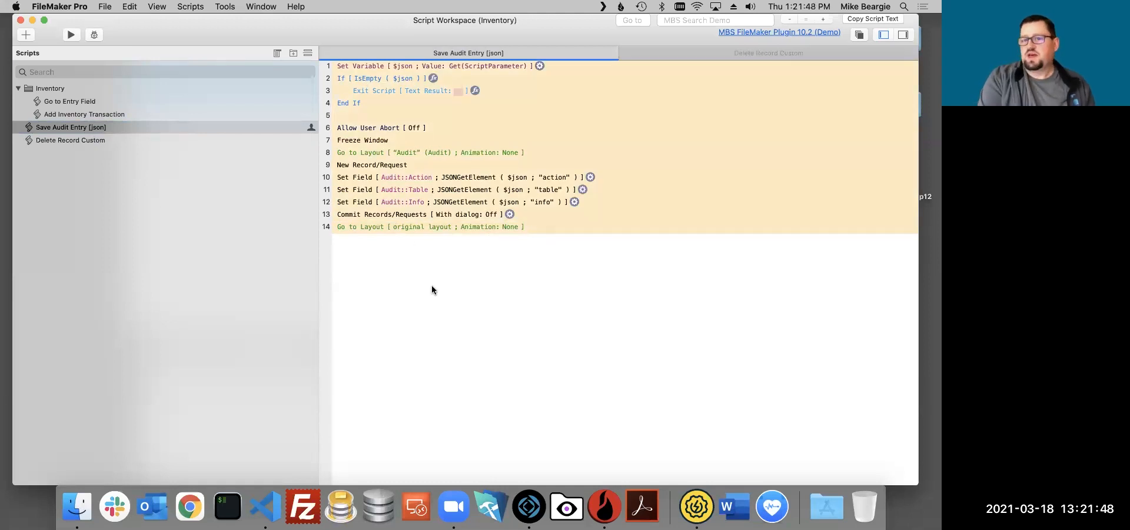
click(383, 266)
click(356, 204)
click(361, 218)
click(358, 227)
shift+click(360, 69)
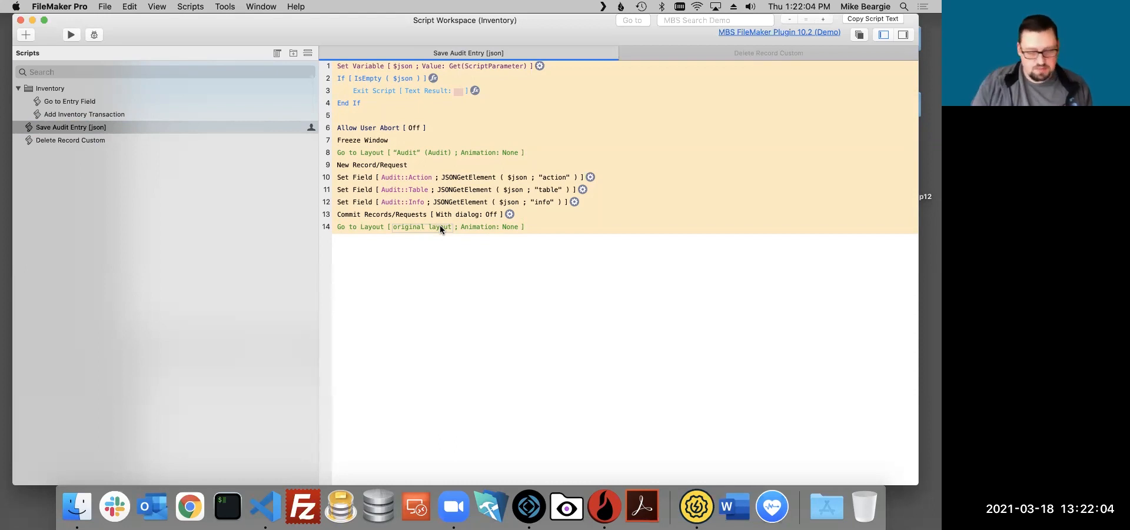
click(20, 21)
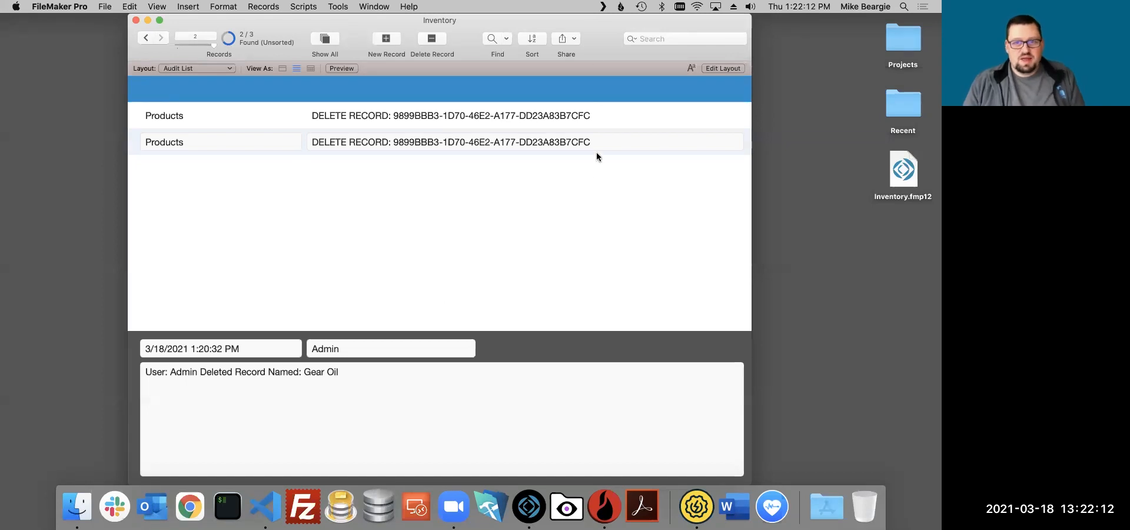
Step: Nudge and slightly widen the Inventory window, then bring up the Script Workspace
mouse_move(596, 46)
mouse_down()
mouse_move(578, 37)
mouse_move(591, 38)
mouse_up()
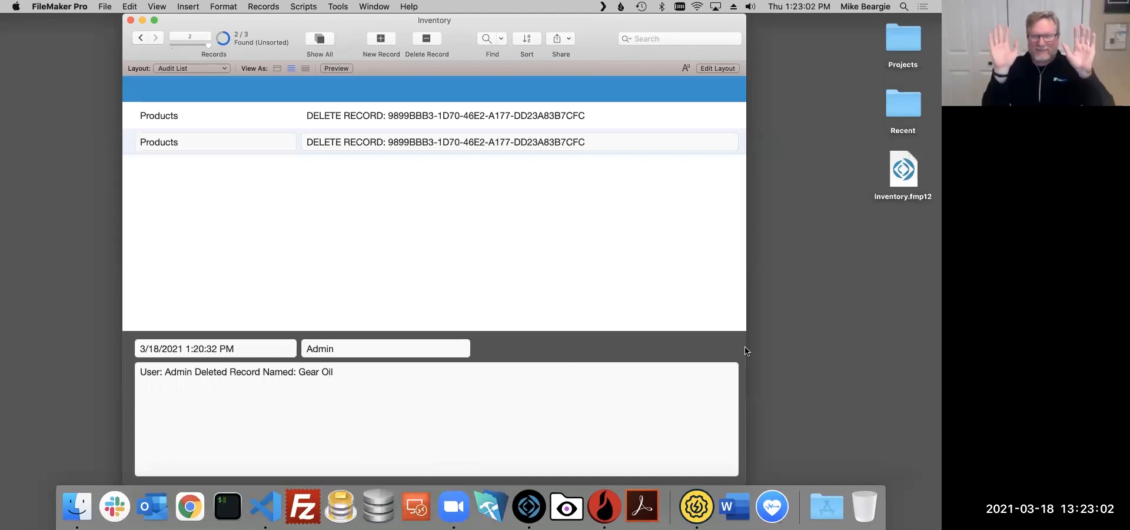
drag(746, 347, 750, 347)
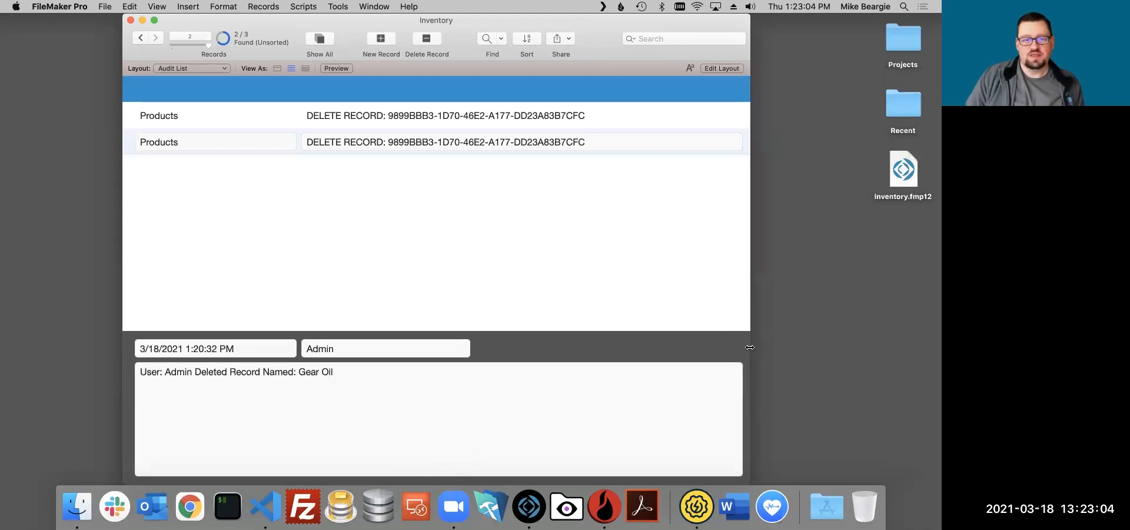
key(super+shift+s)
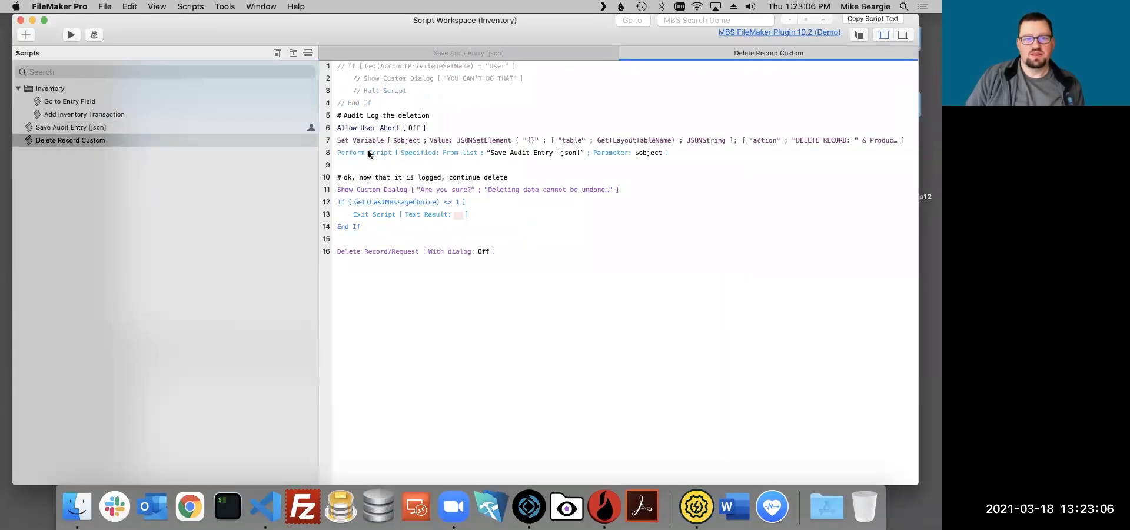
Step: Toggle a breakpoint on the line 8 Perform Script step off again and save Delete Record Custom
click(326, 153)
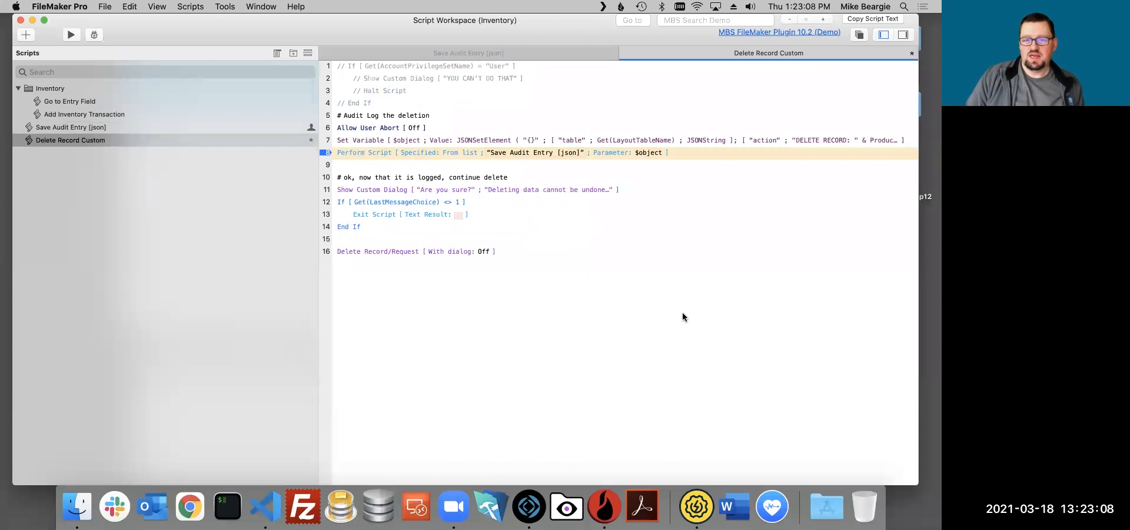
click(324, 153)
key(super+s)
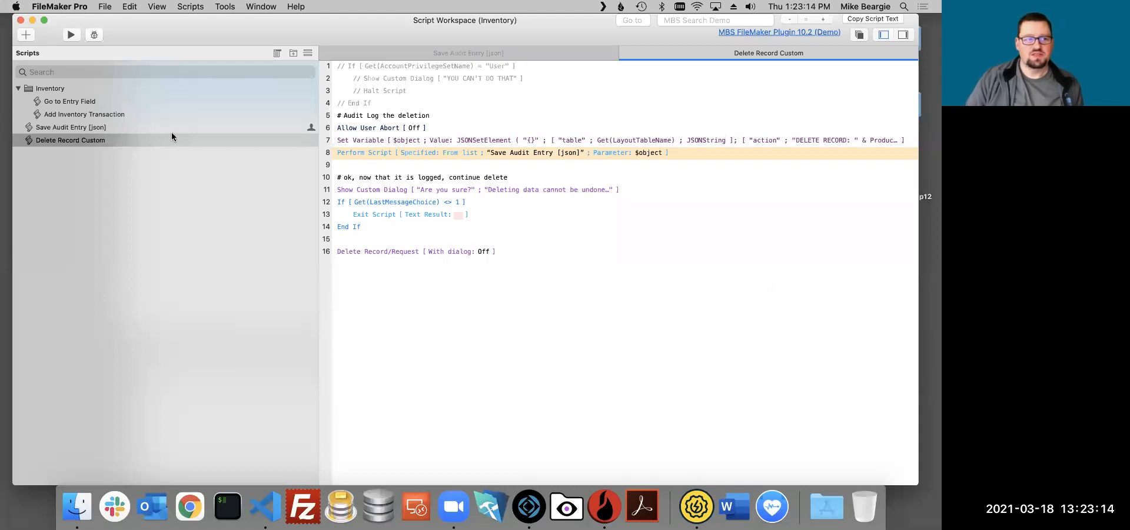
Step: Inspect Save Audit Entry [json]'s New Record/Request through Set Field steps, then close the workspace
click(69, 125)
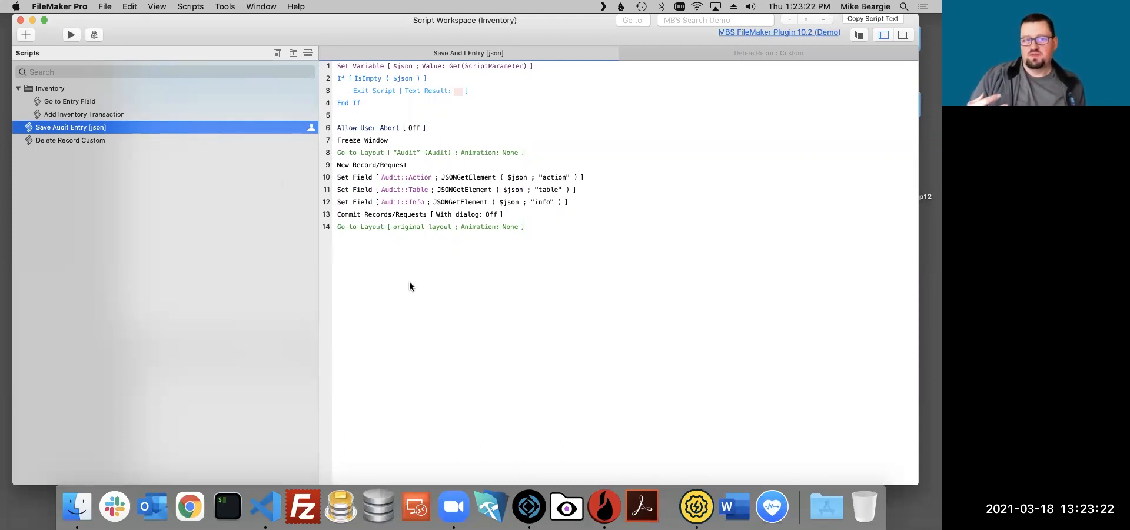
click(361, 165)
shift+click(356, 207)
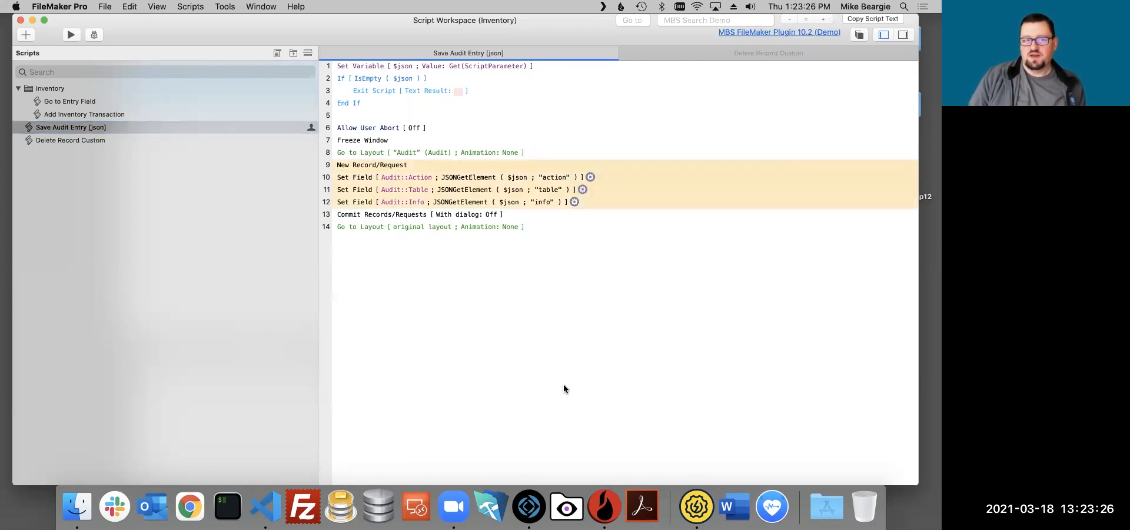
click(564, 384)
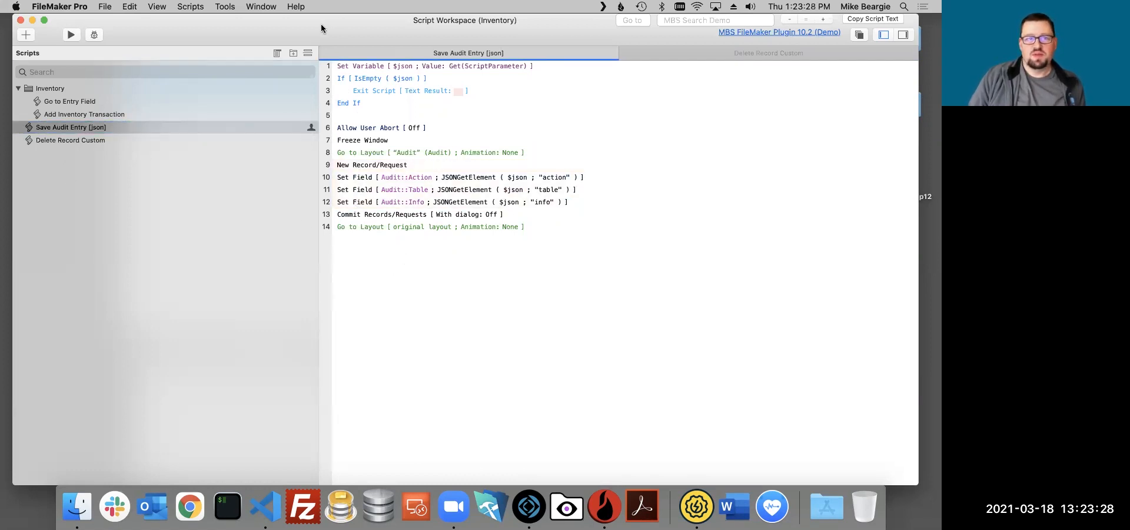
drag(321, 24, 488, 39)
click(182, 34)
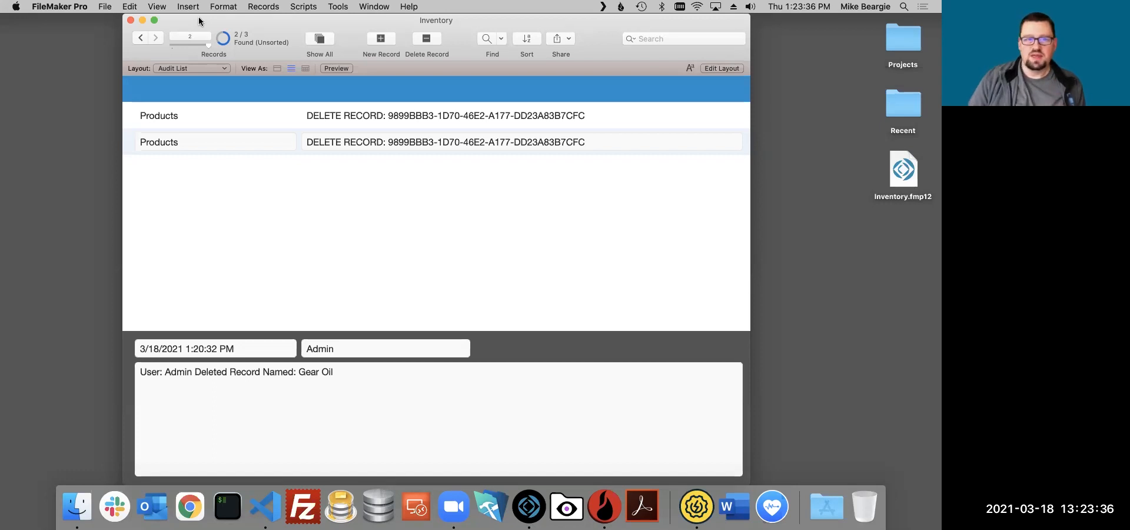
Step: Add three new records to the audit list
click(369, 39)
click(369, 38)
click(369, 39)
click(369, 39)
click(368, 39)
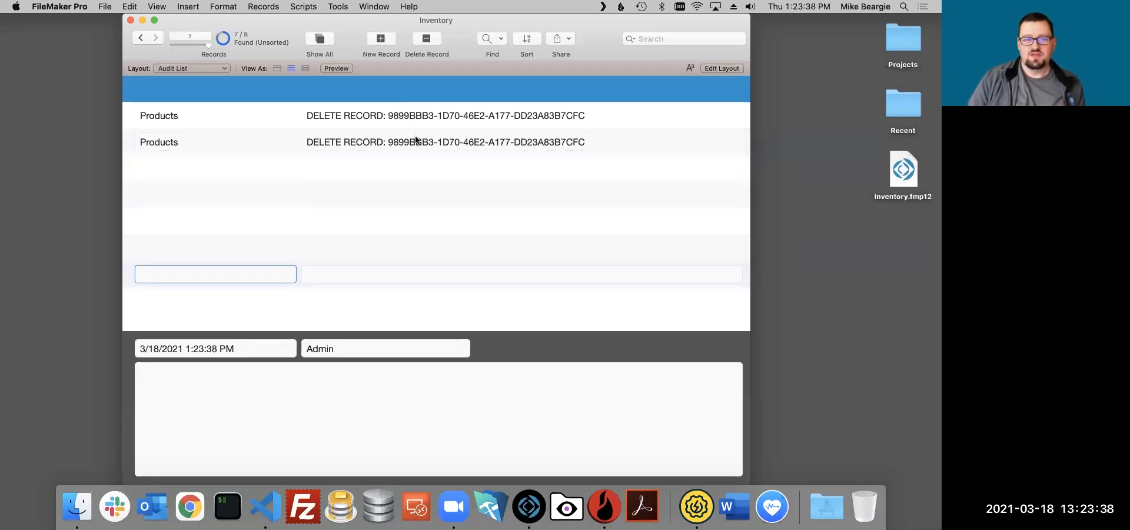
Step: Enter 'Added Record' in the third row's Info field, commit it, and reopen the Script Workspace
click(390, 143)
click(359, 169)
text(Added Reclr)
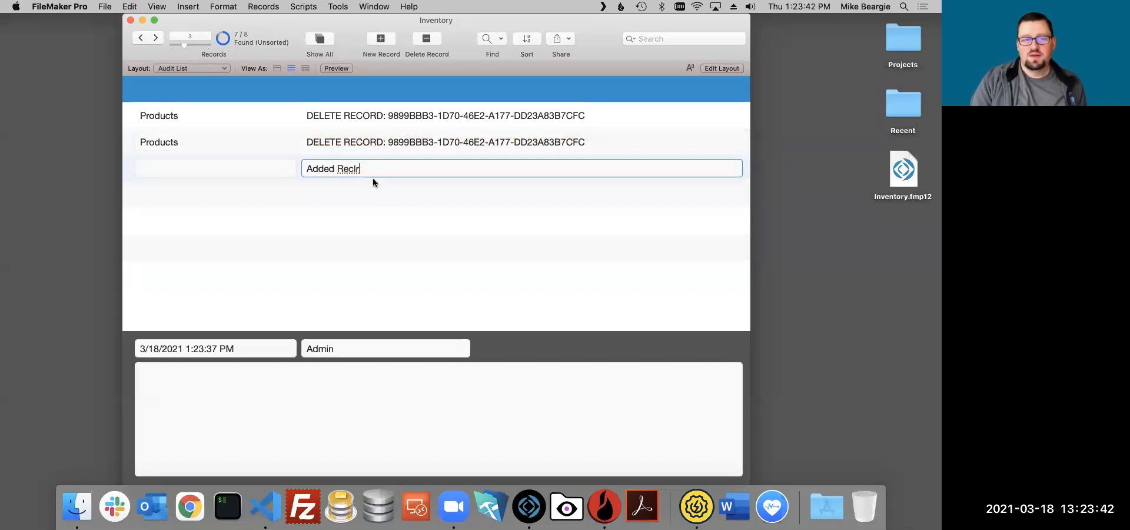
key(BackSpace)
text(or)
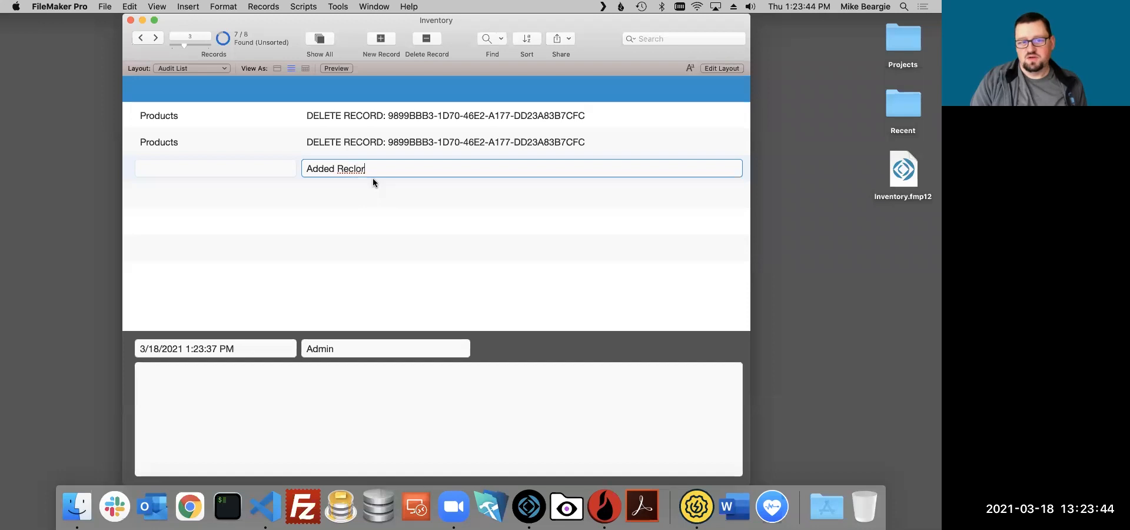
key(BackSpace)
key(BackSpace)
text(ord)
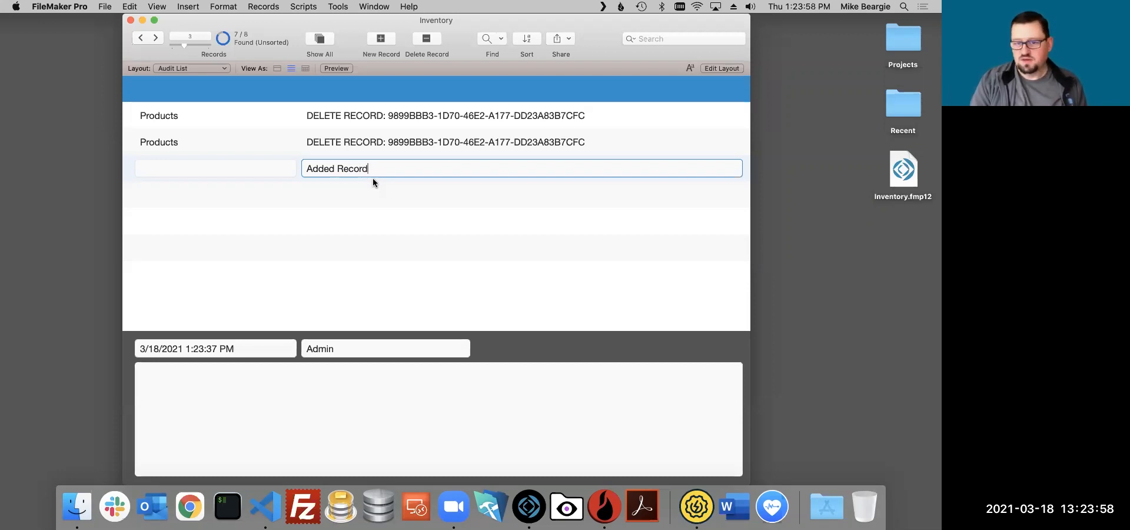
click(387, 225)
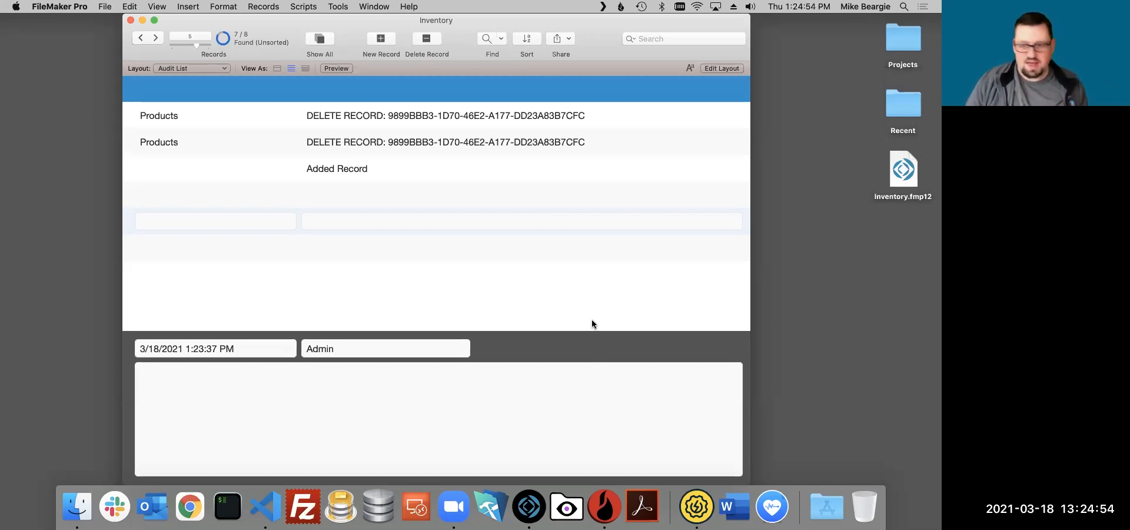
key(super+shift+s)
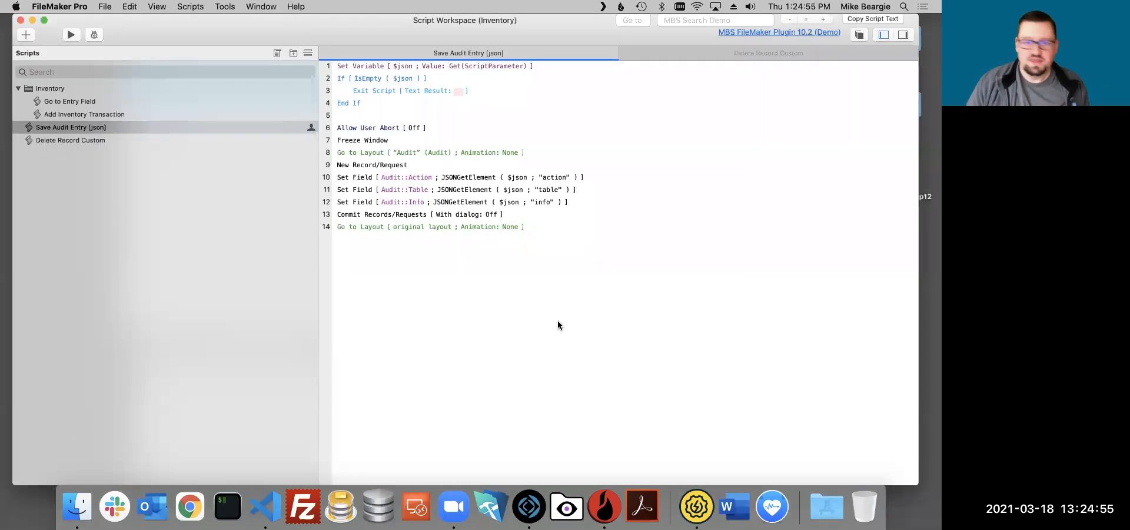
Step: Select and inspect the Save Audit Entry [json] steps, then bring up Delete Record Custom
click(357, 228)
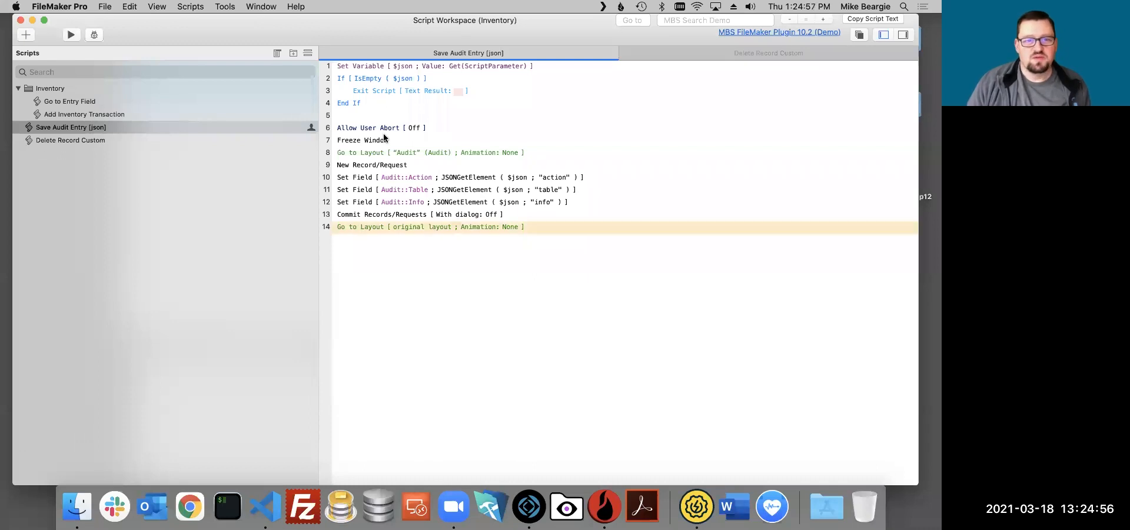
click(358, 64)
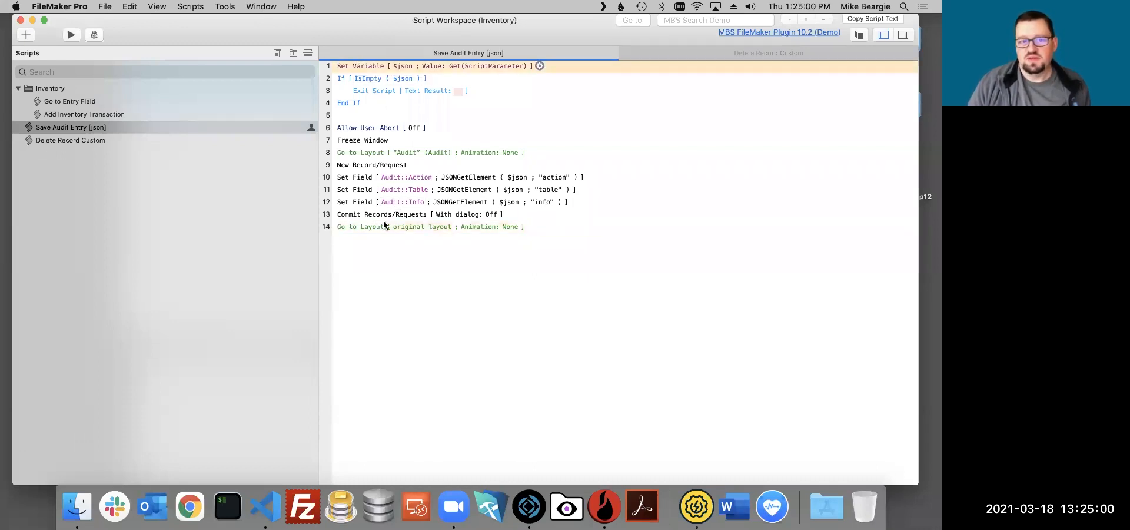
click(370, 226)
shift+click(345, 81)
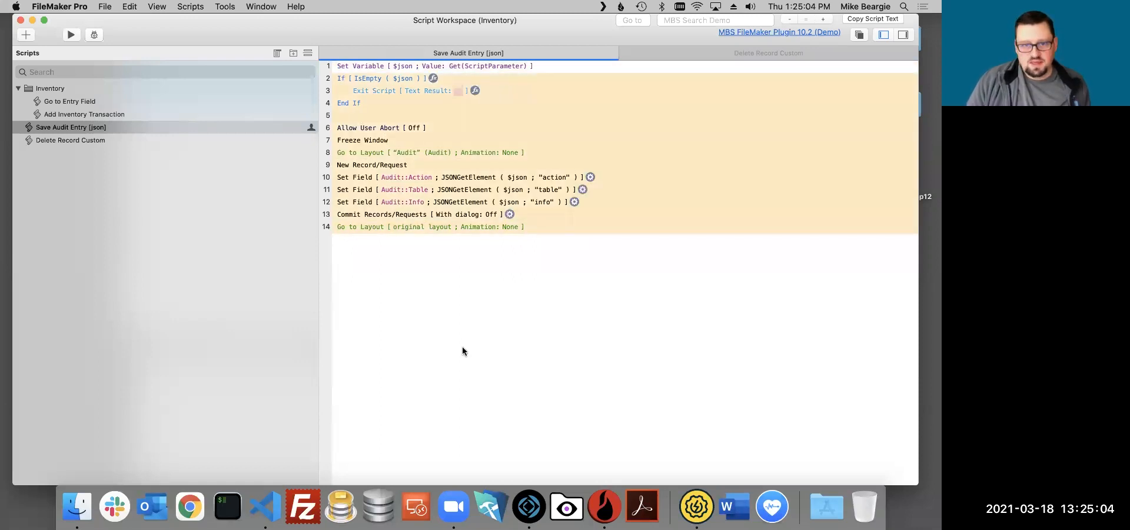
click(439, 270)
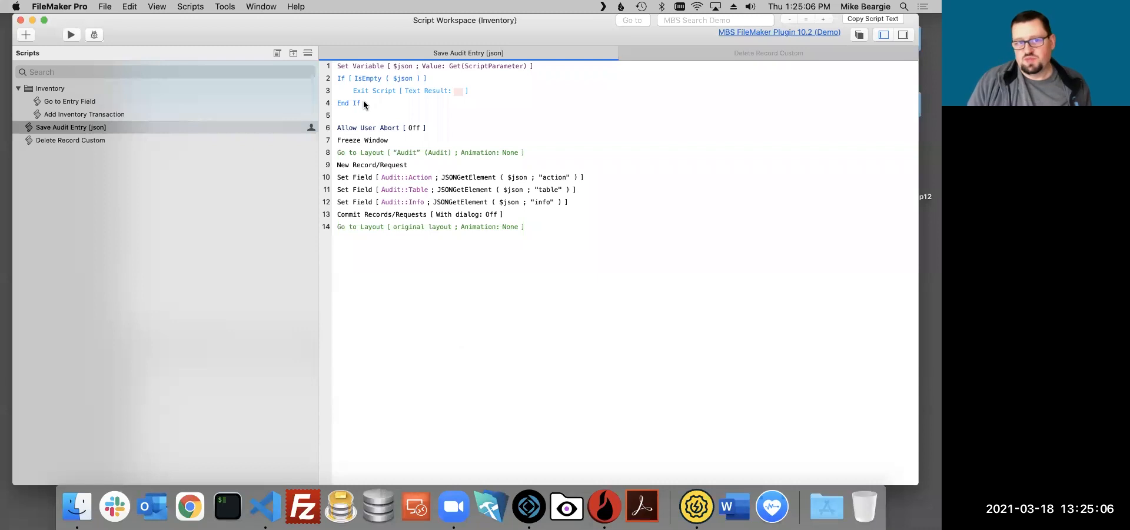
click(345, 75)
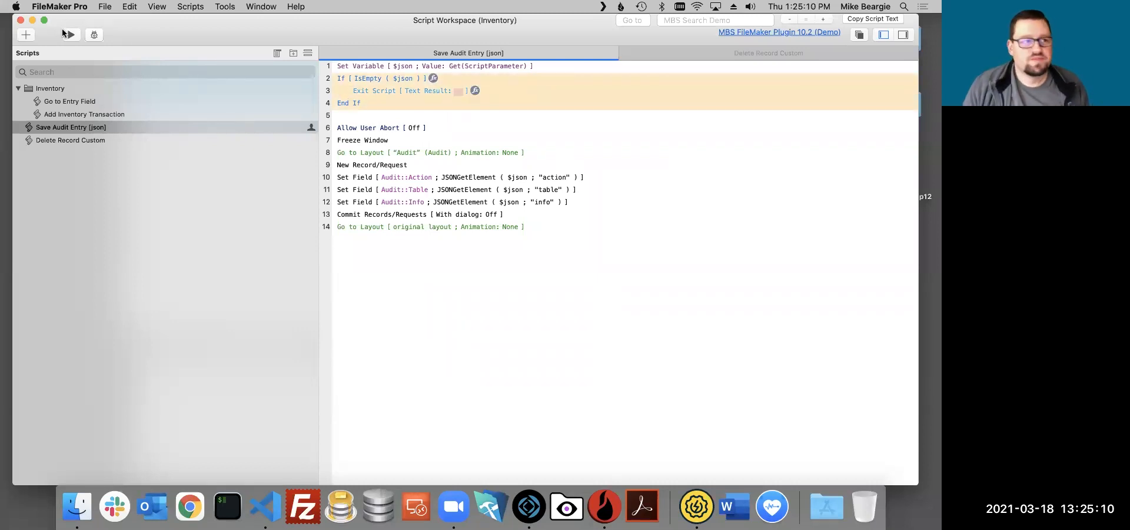
click(894, 500)
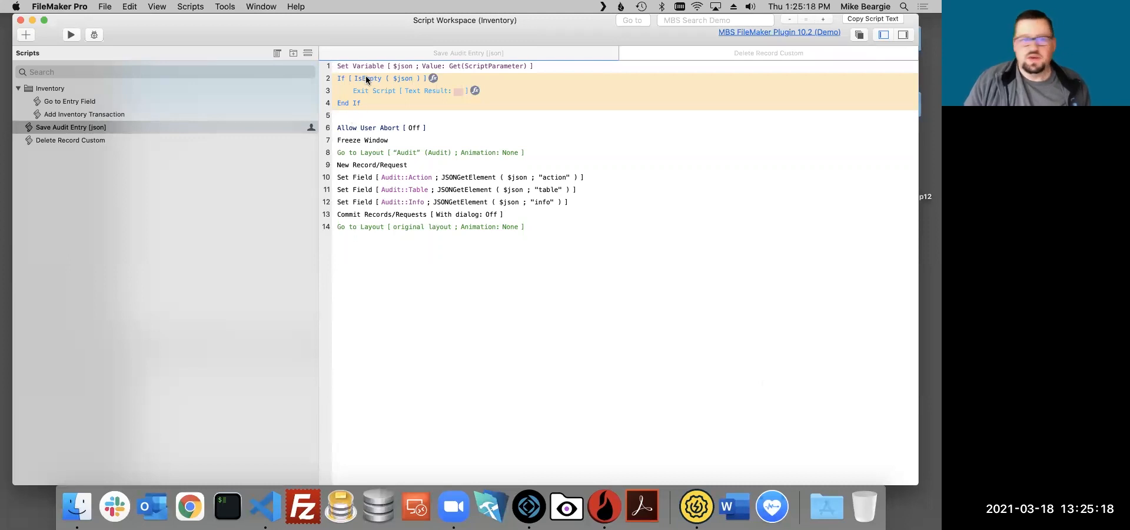
click(458, 52)
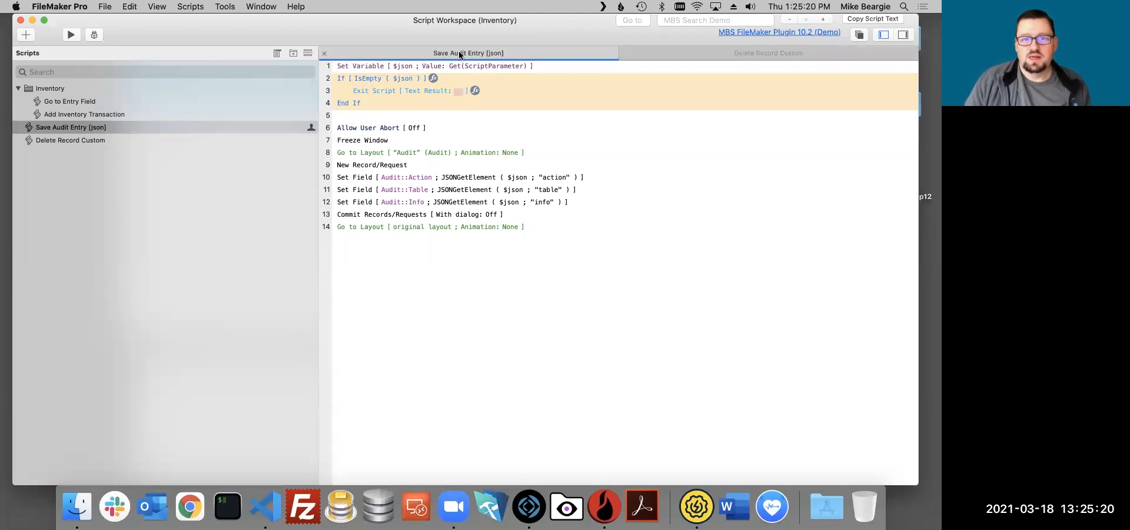
click(642, 54)
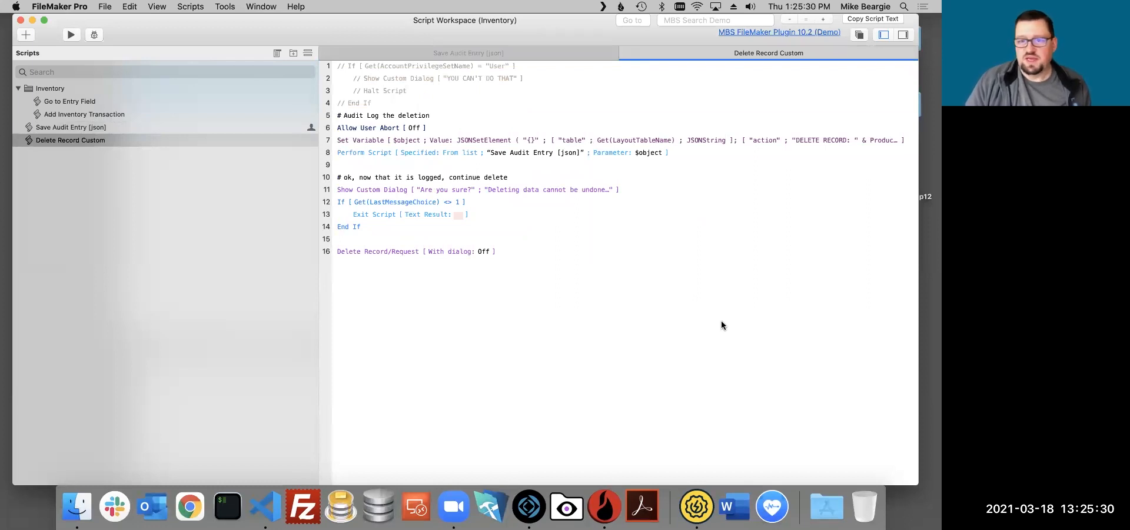
Step: Compare Save Audit Entry's three Set Field steps with Delete Record Custom's $object and Perform Script steps
click(540, 49)
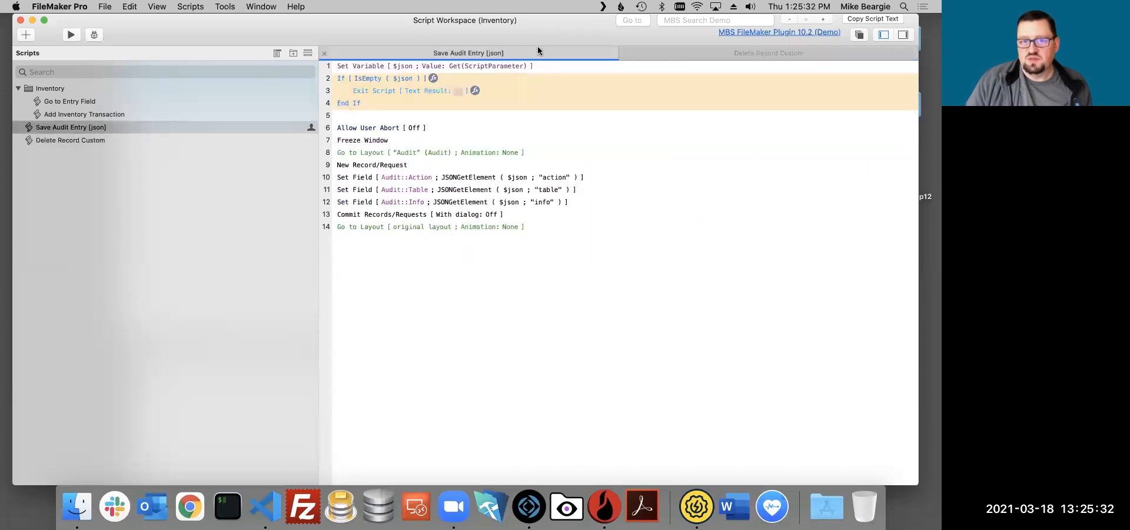
click(368, 179)
shift+click(360, 203)
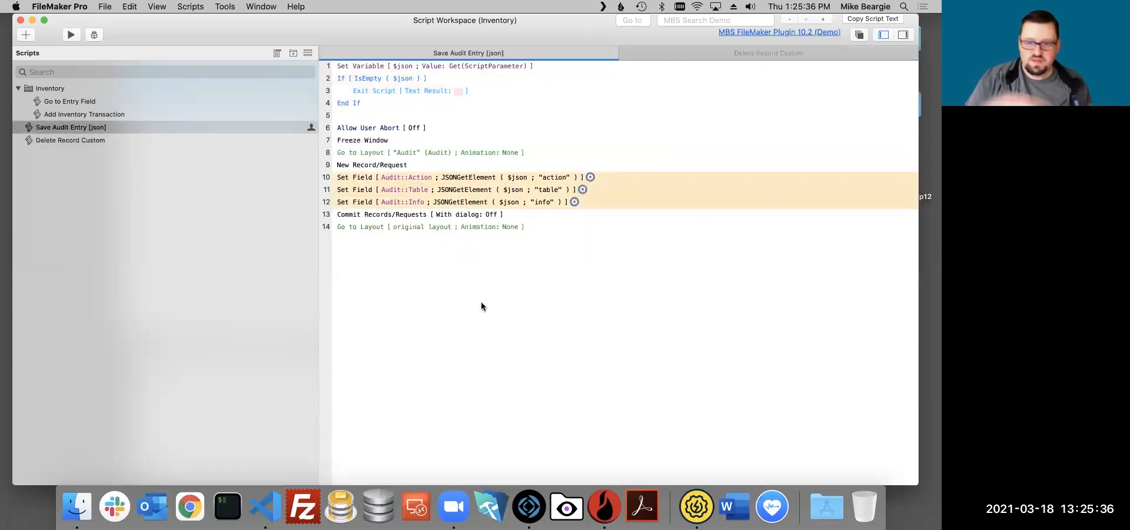
click(659, 54)
click(362, 143)
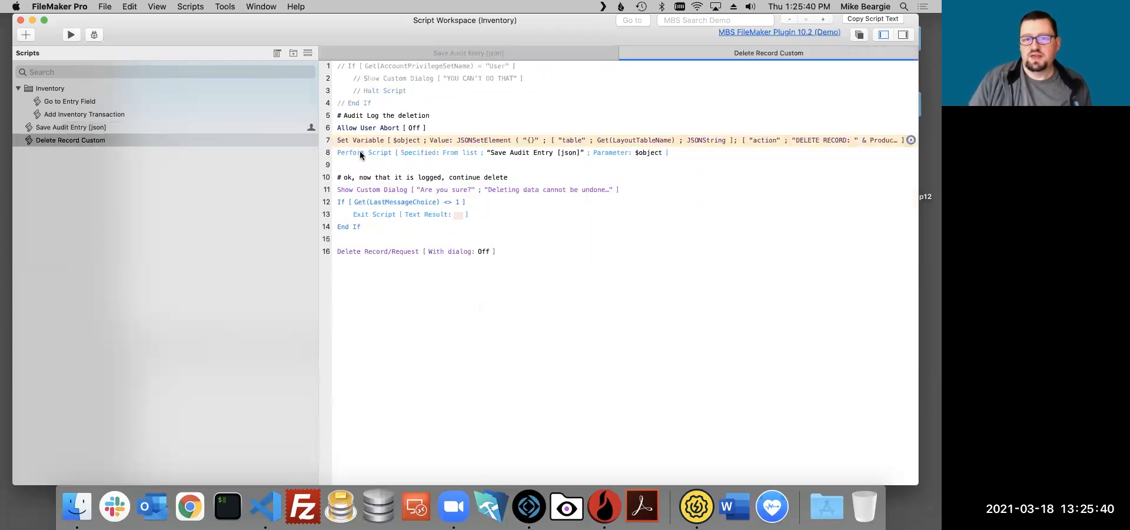
click(361, 154)
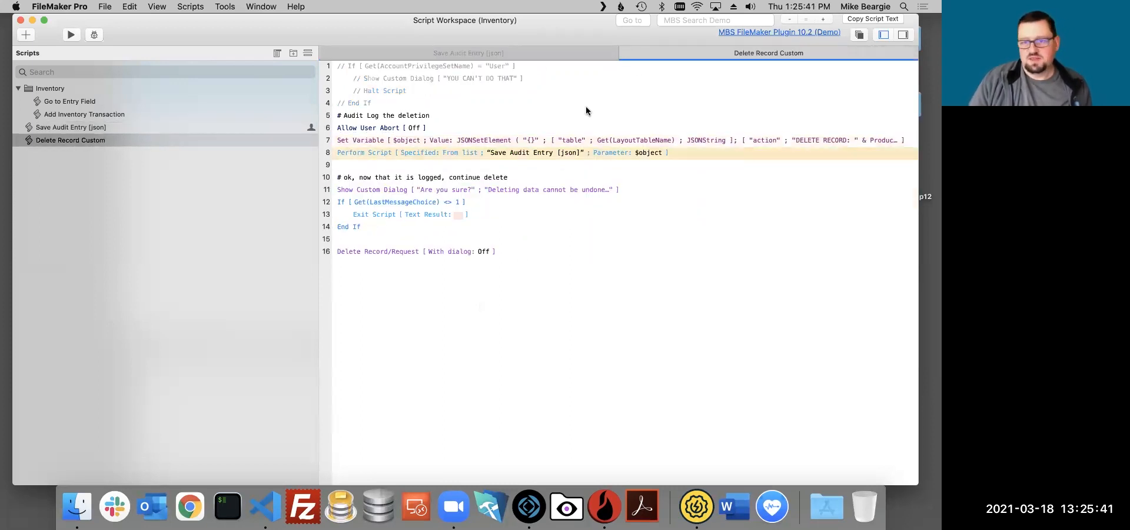
click(532, 53)
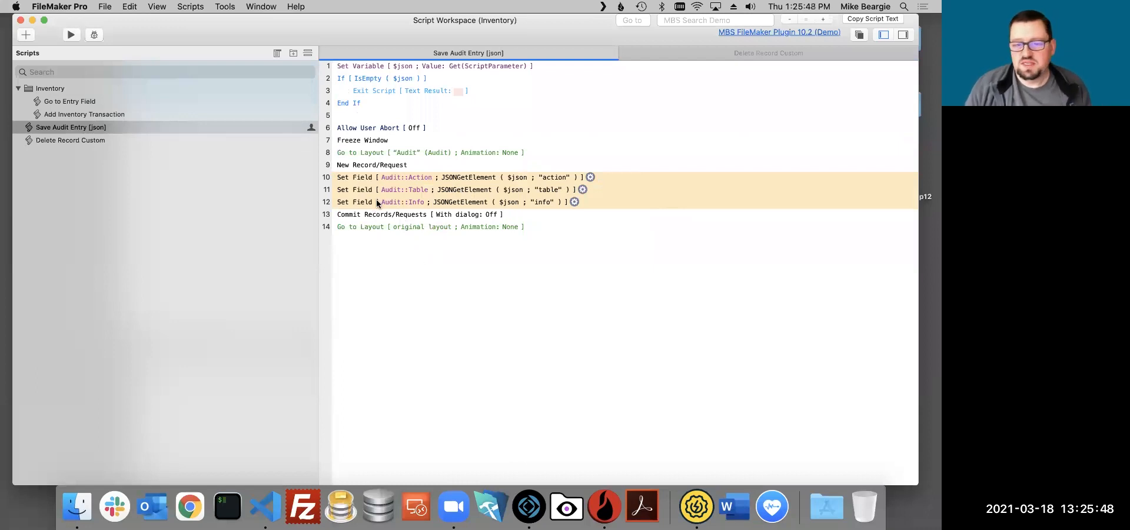
click(582, 333)
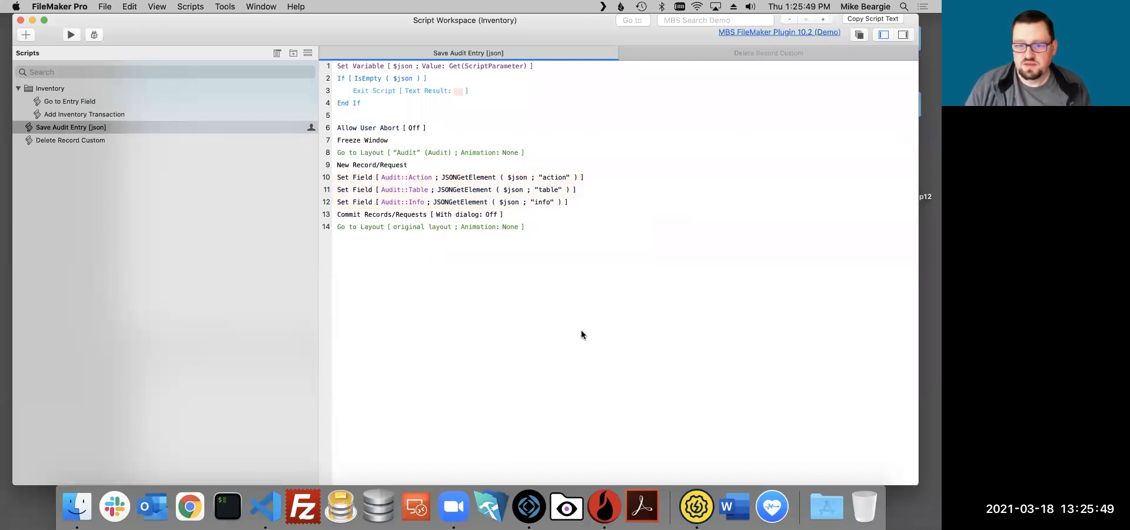
Step: Refocus the Save Audit Entry [json] script and close the script workspace
click(899, 502)
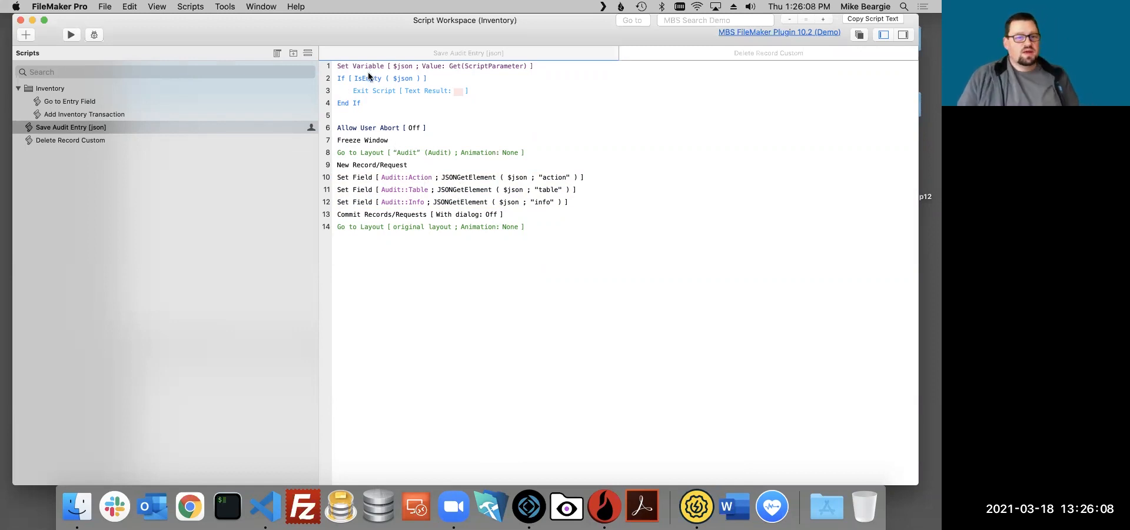
click(552, 279)
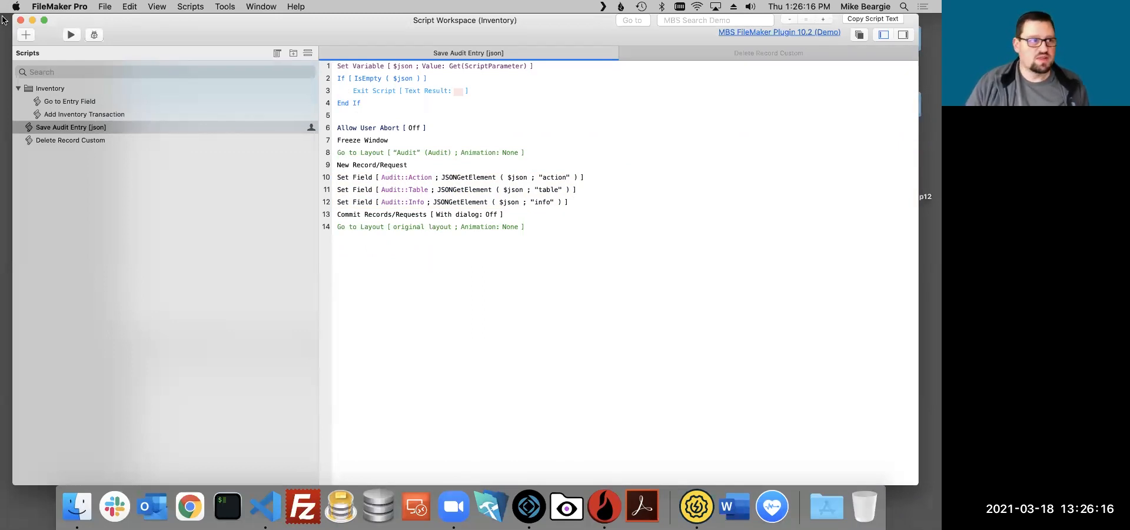
click(21, 20)
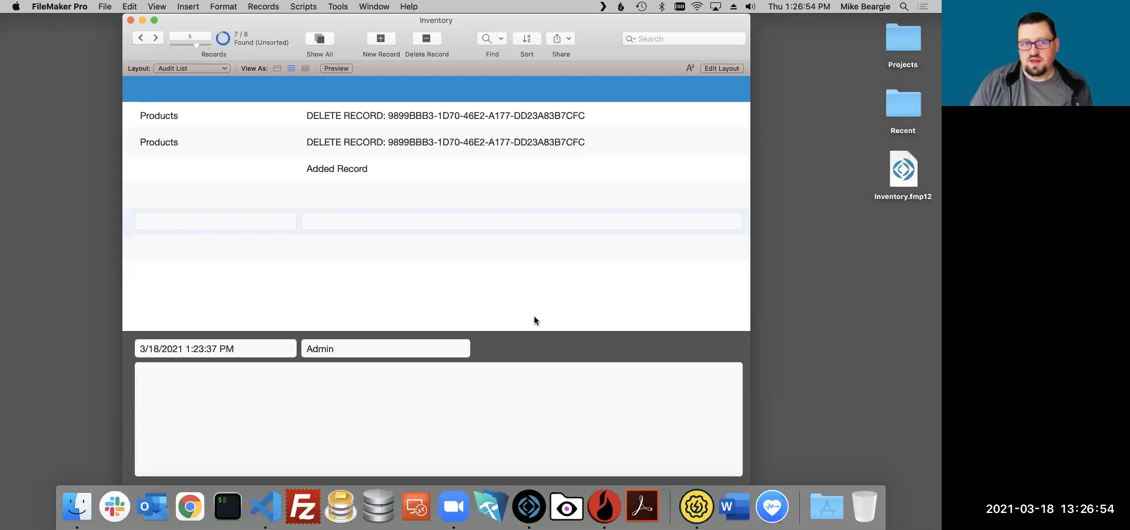
Step: Browse the Added Record, two Products and empty seventh audit entries, then reopen the script workspace
click(498, 172)
click(522, 124)
click(522, 139)
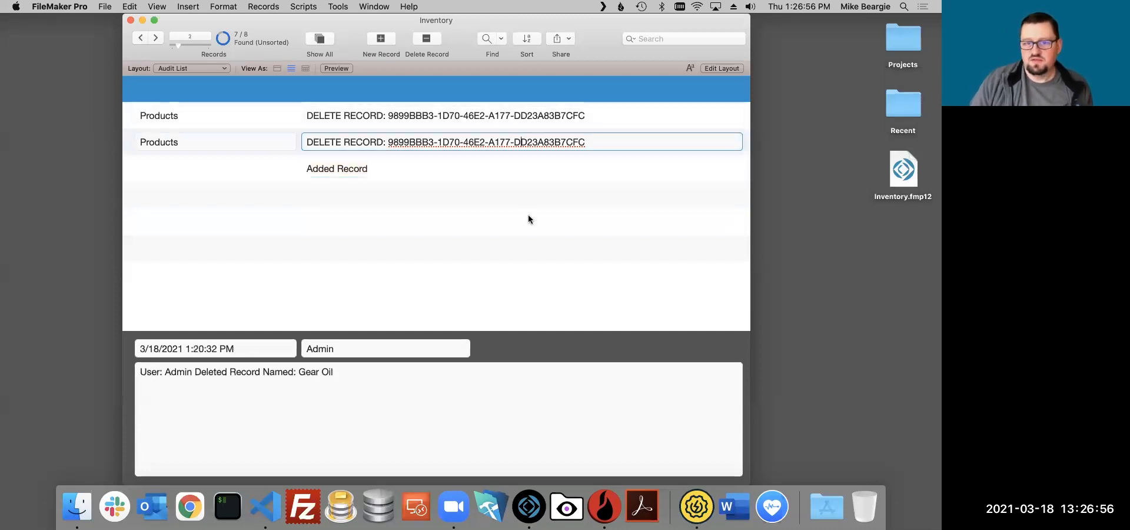
click(531, 281)
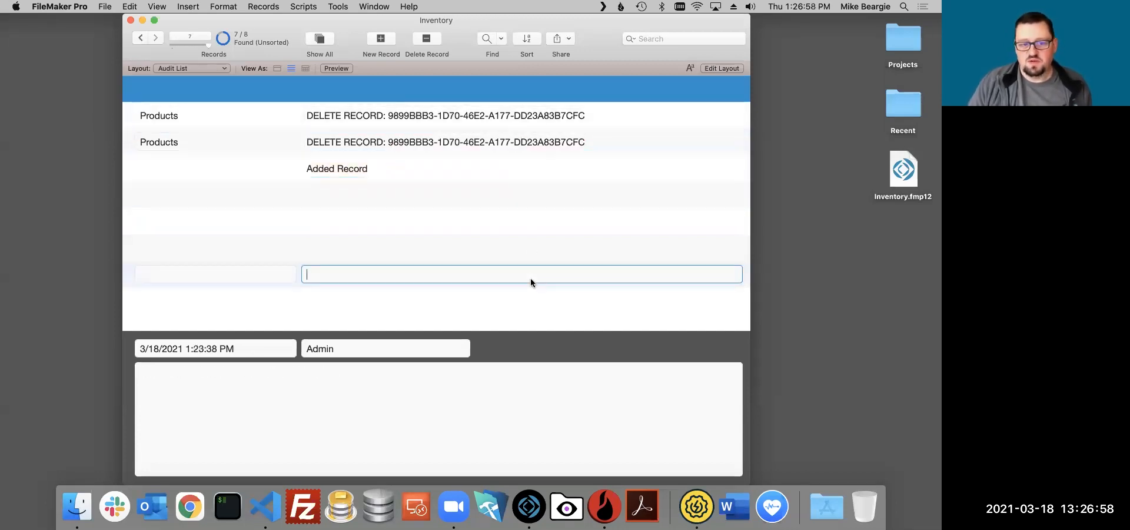
key(super+shift+s)
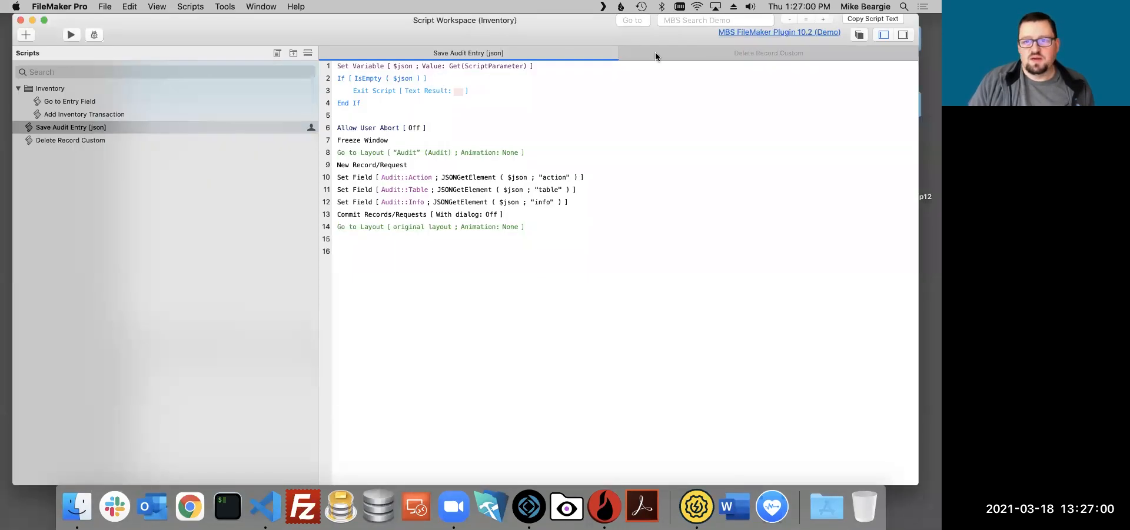
Step: Confirm Delete Record Custom's line 8 Perform Script calls Save Audit Entry [json] with $object, unchanged
click(656, 52)
click(479, 152)
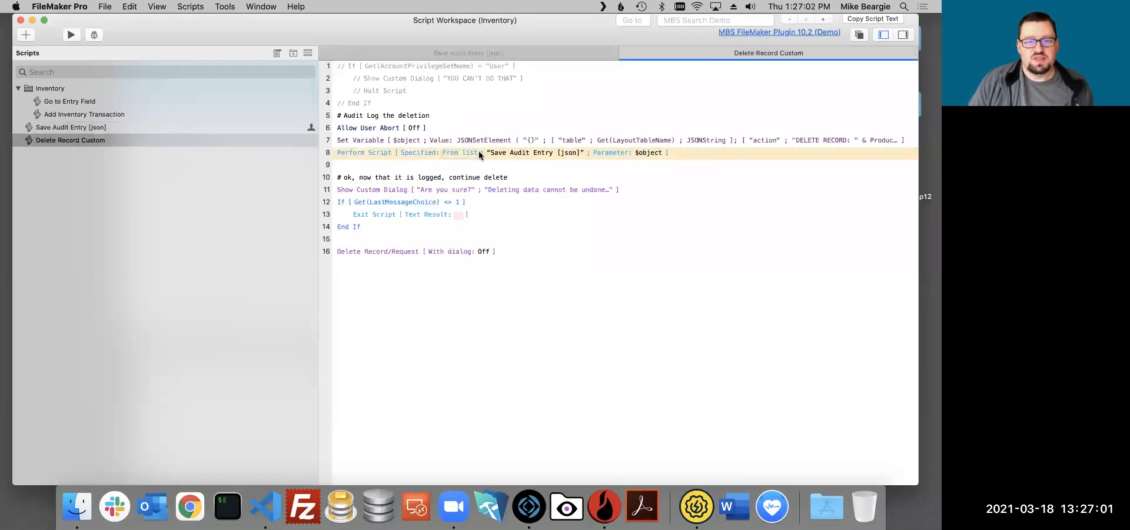
click(528, 153)
click(333, 63)
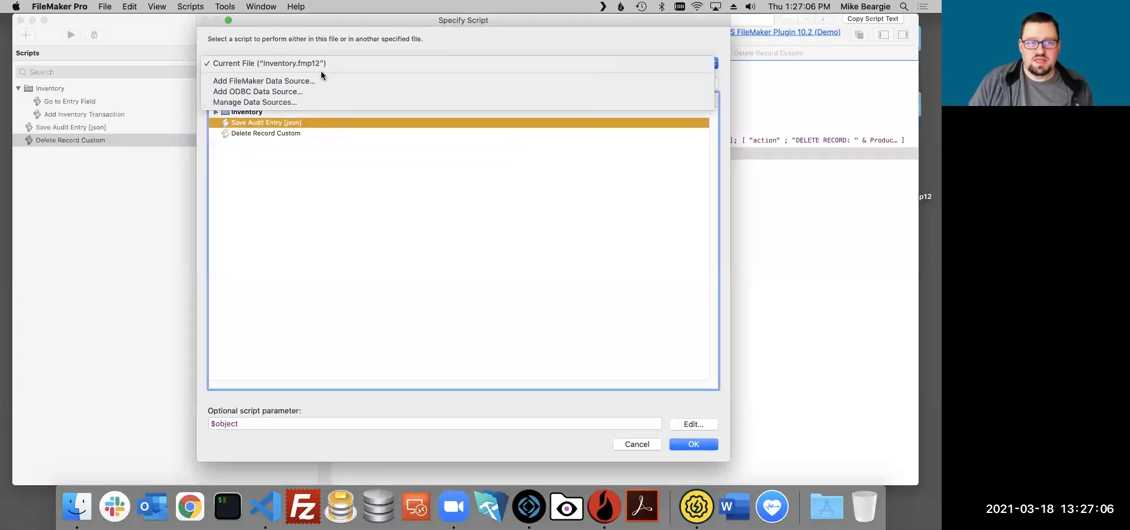
click(425, 294)
key(Return)
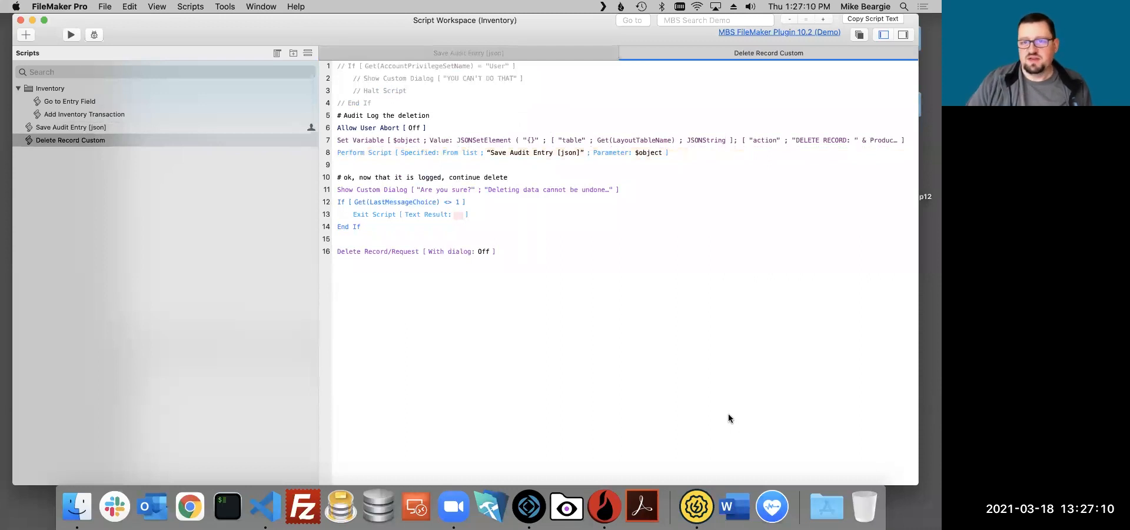
click(19, 21)
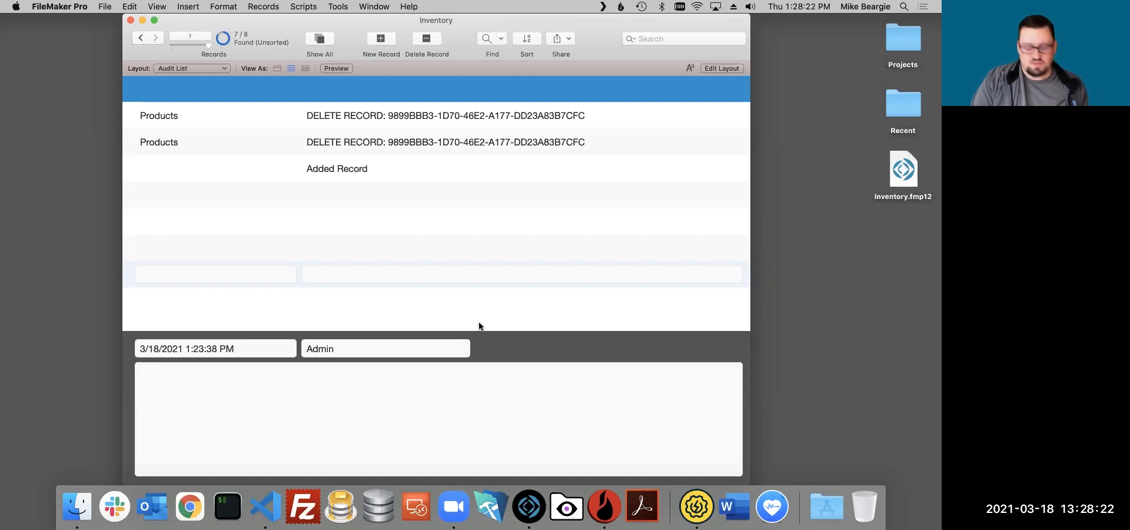
Step: Add a '# write to backup file' comment after Save Audit Entry's final Go to Layout step
key(super+shift+s)
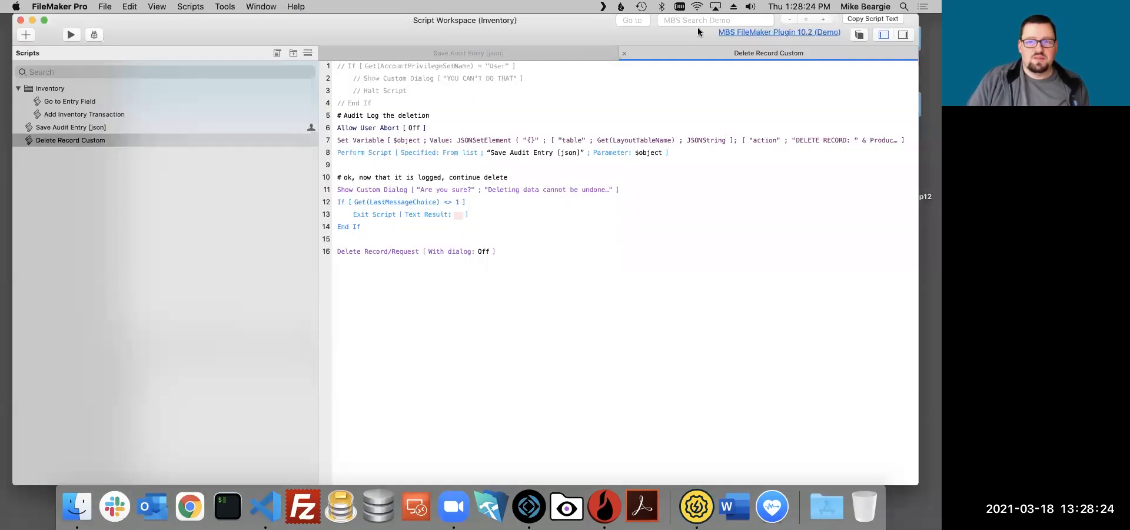
click(559, 54)
click(359, 226)
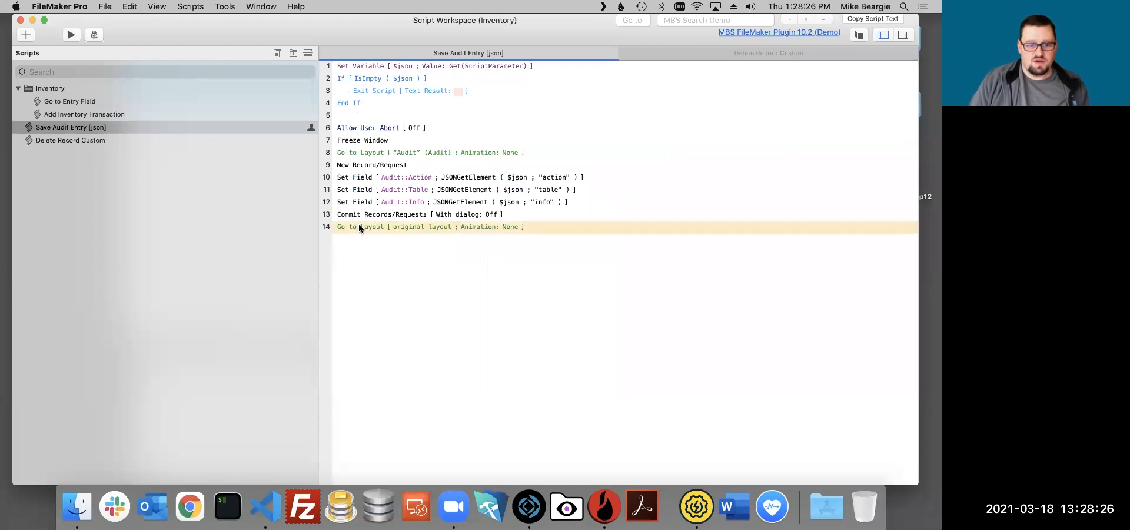
key(Return)
key(Return)
text(# wr)
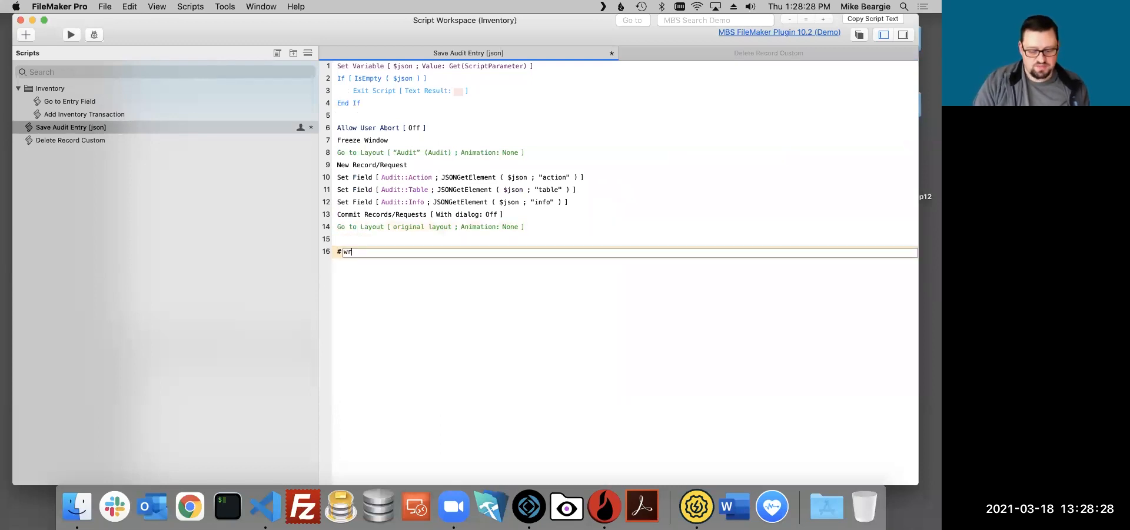
text(ite to backup file)
key(Return)
Step: Add Open Data File, Write to Data File and Close Data File steps, and save the script
text(c)
key(BackSpace)
text(o)
text(pen dat)
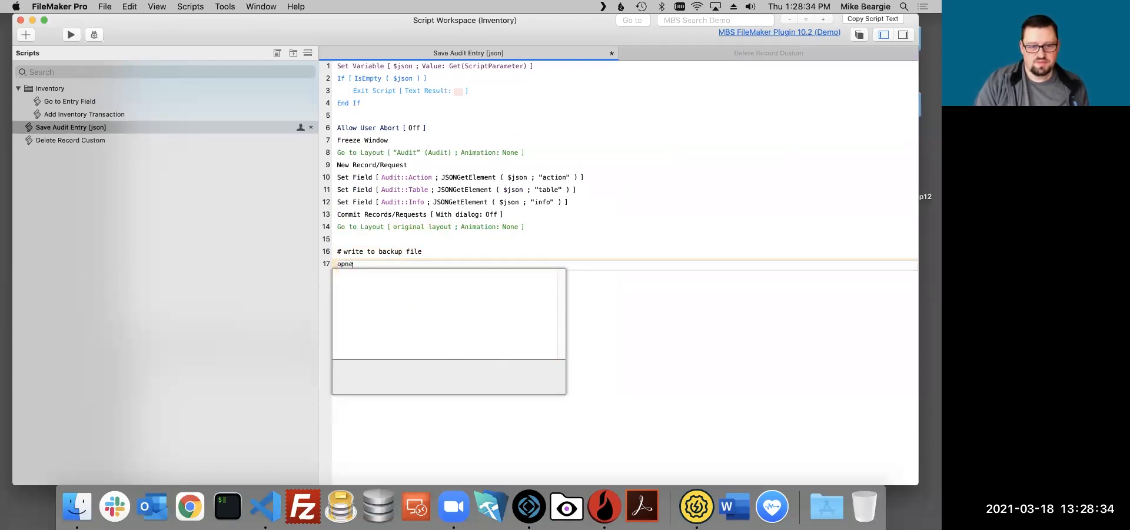
key(Return)
key(Return)
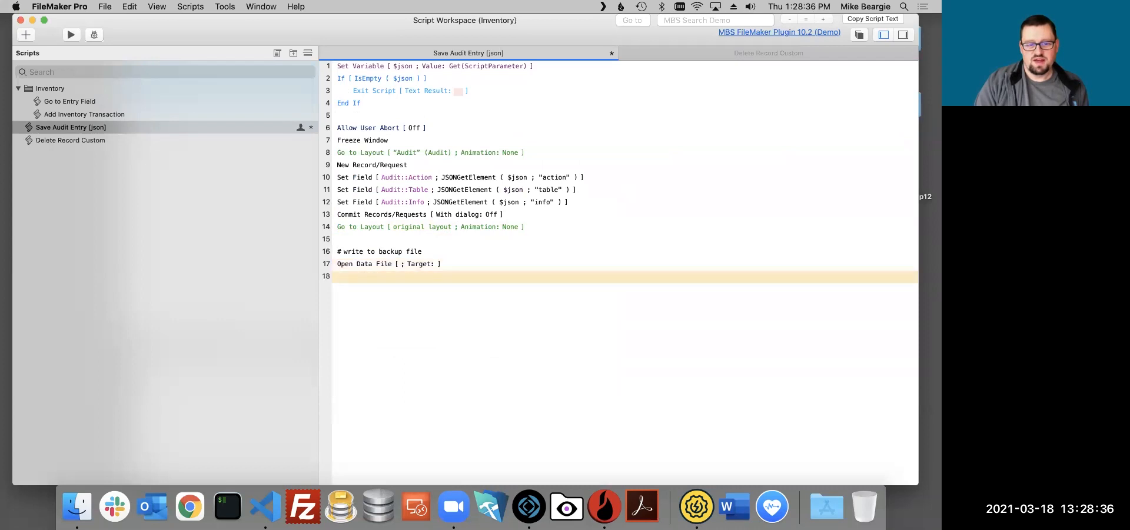
text(write)
key(Return)
key(Return)
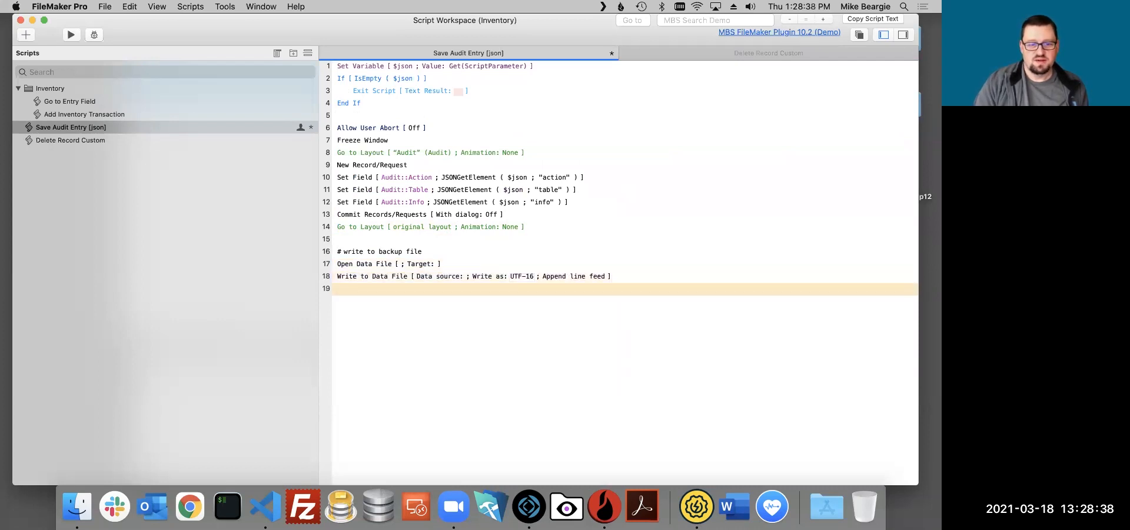
text(close data)
key(Return)
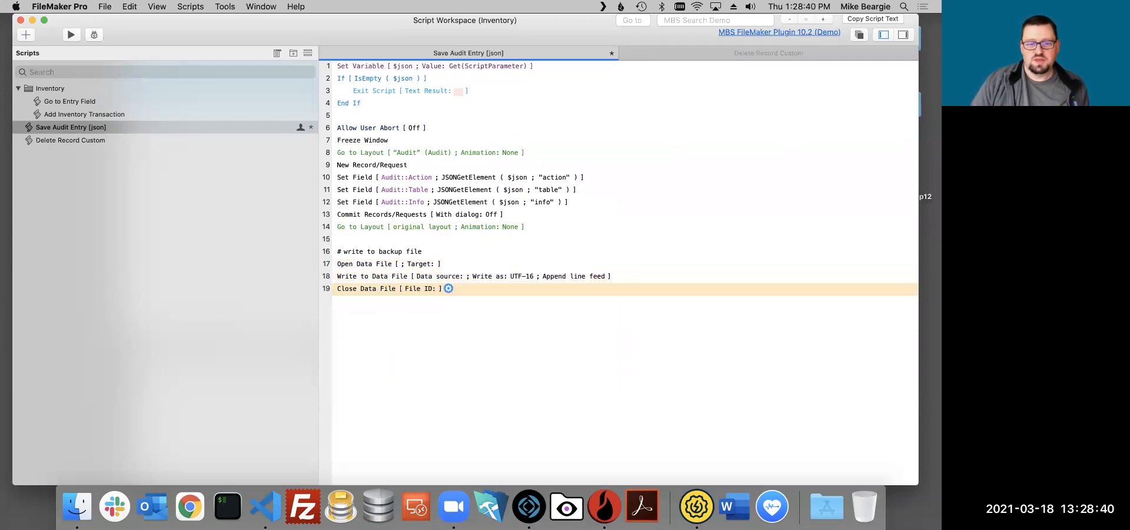
shift+click(365, 265)
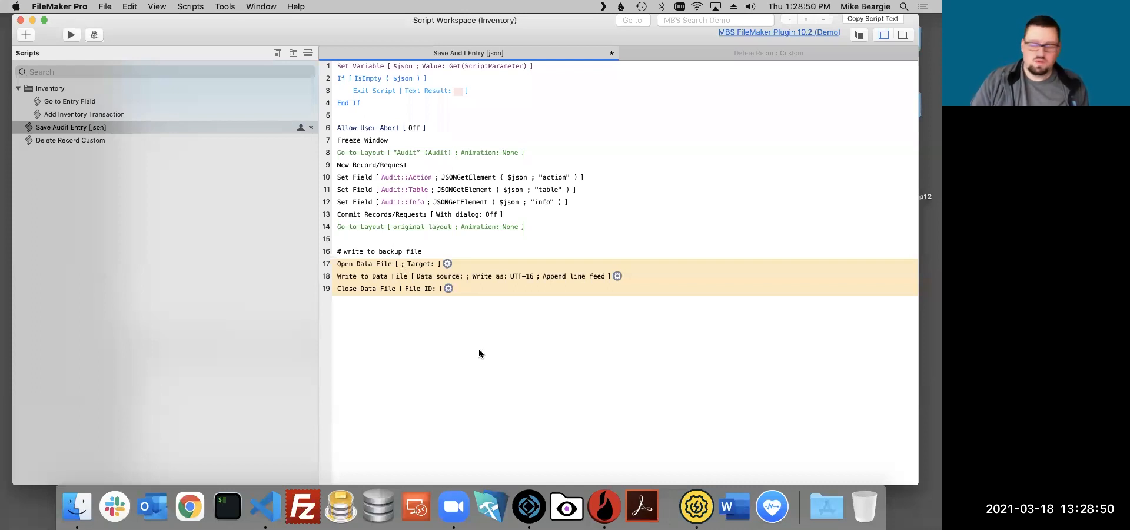
key(super+s)
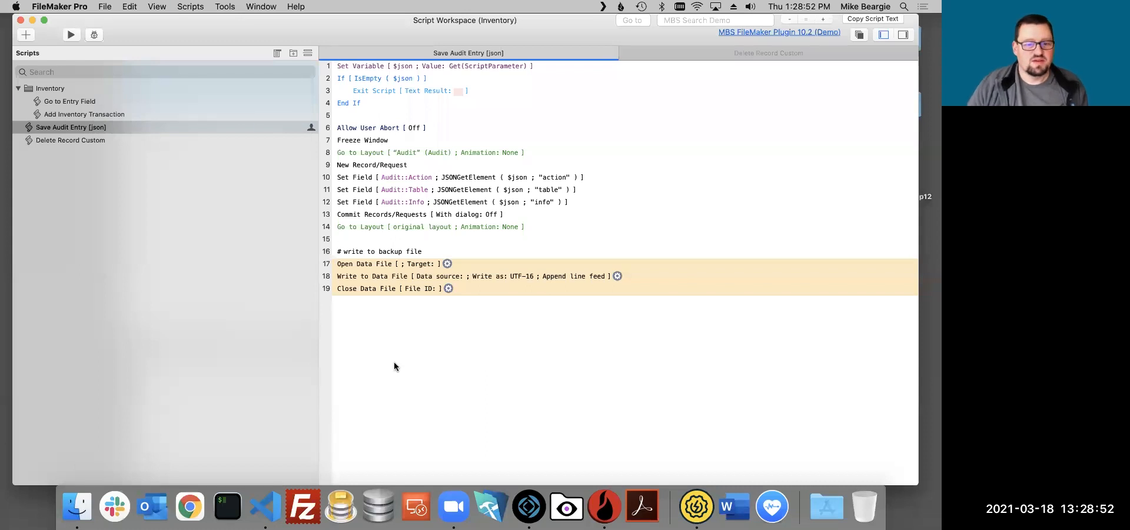
Step: Close the script workspace and view the fifth and fourth audit records
click(19, 21)
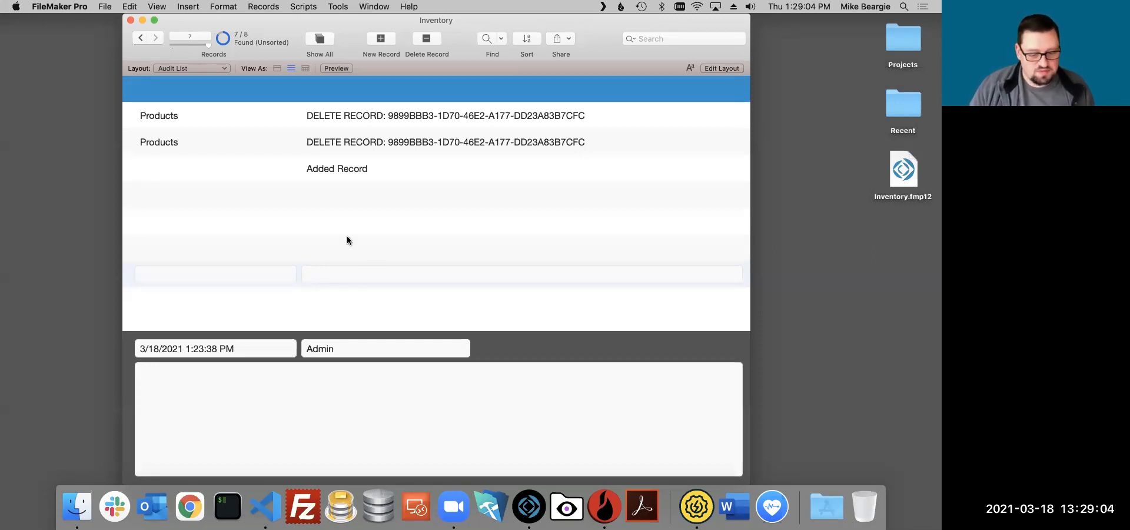
click(397, 217)
click(404, 194)
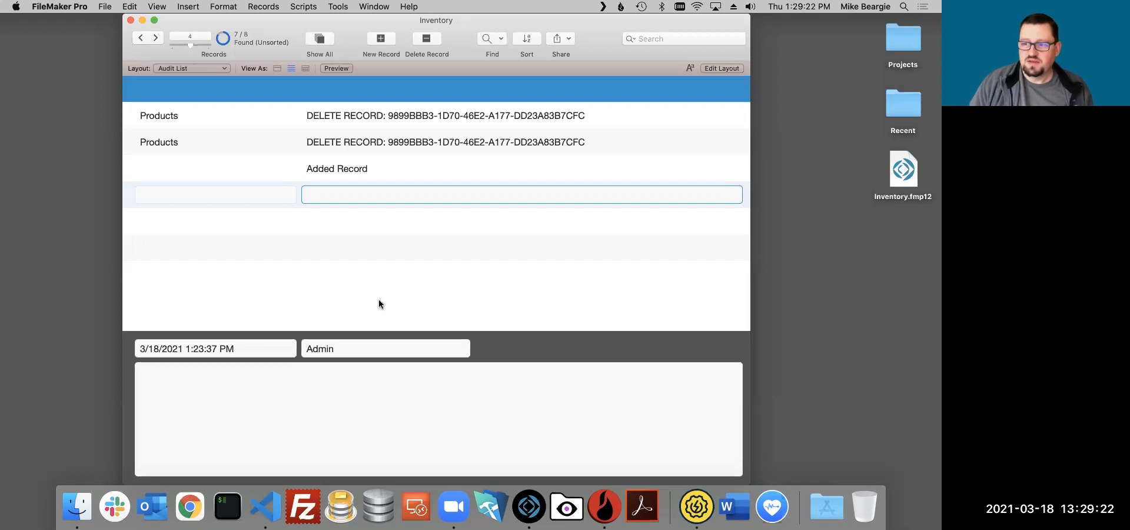
Step: Reopen the script workspace and inspect the three Set Field steps and the backup-file steps
key(super+shift+s)
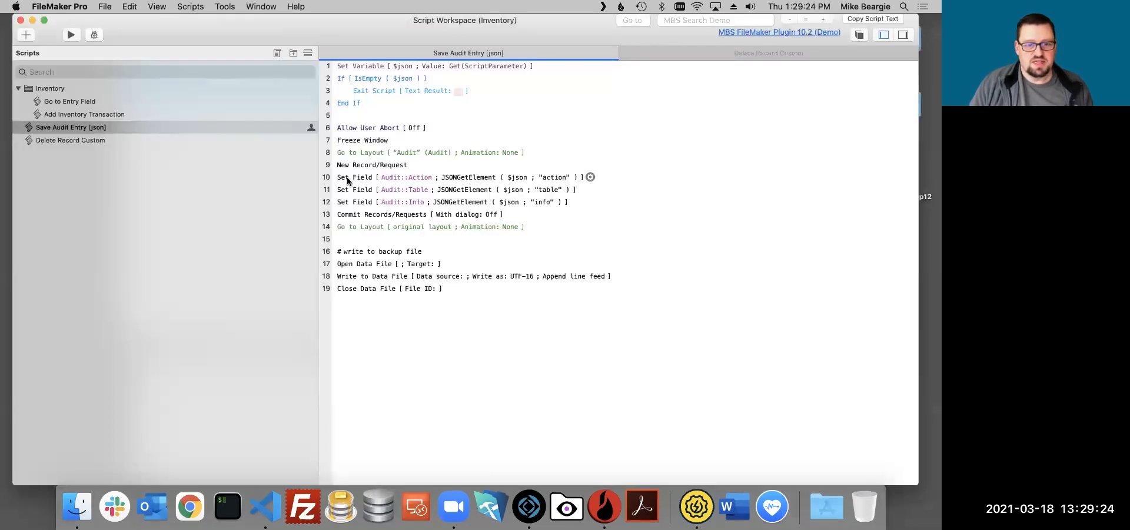
click(349, 180)
shift+click(347, 206)
click(369, 277)
click(364, 253)
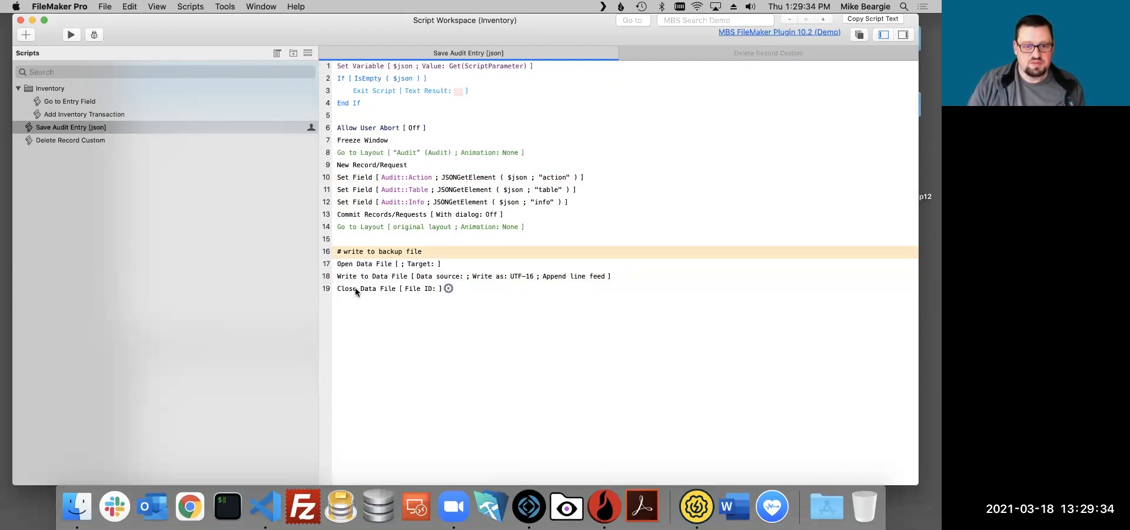
Step: Close the script editor, view audit entries 7, 4 and 1, and select the deleted record's ID
click(21, 20)
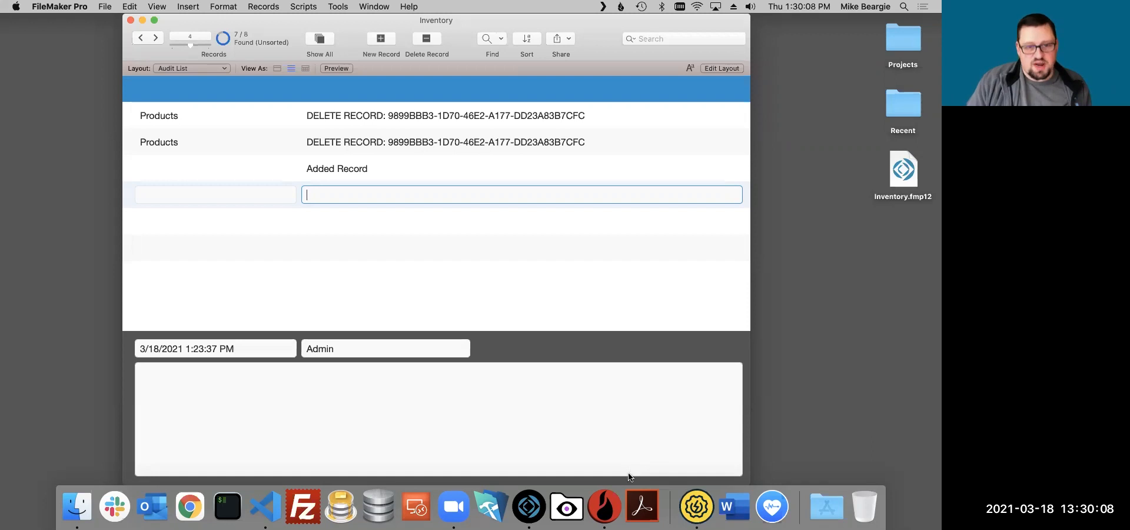
click(291, 274)
click(362, 201)
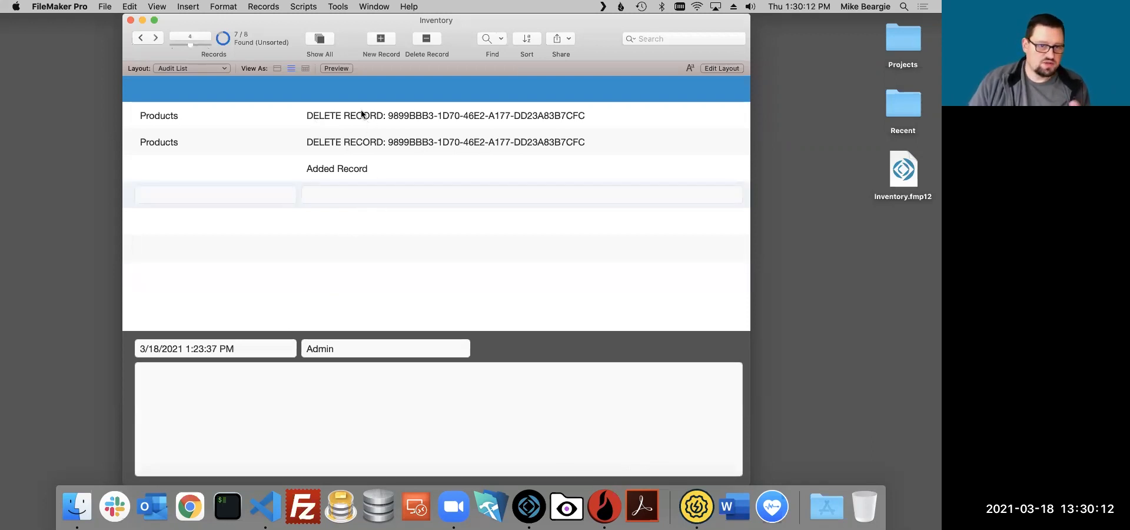
click(377, 116)
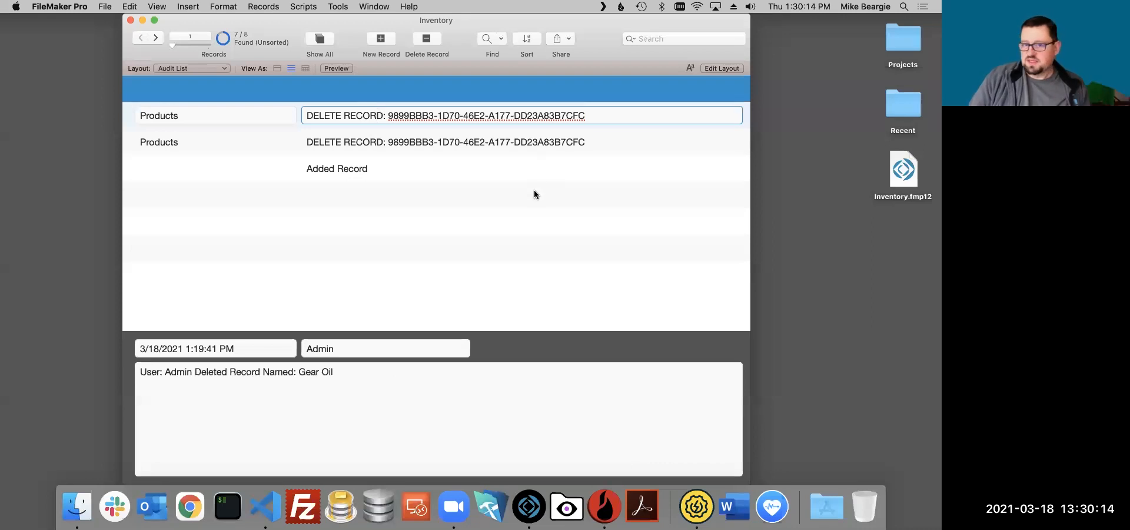
double_click(412, 116)
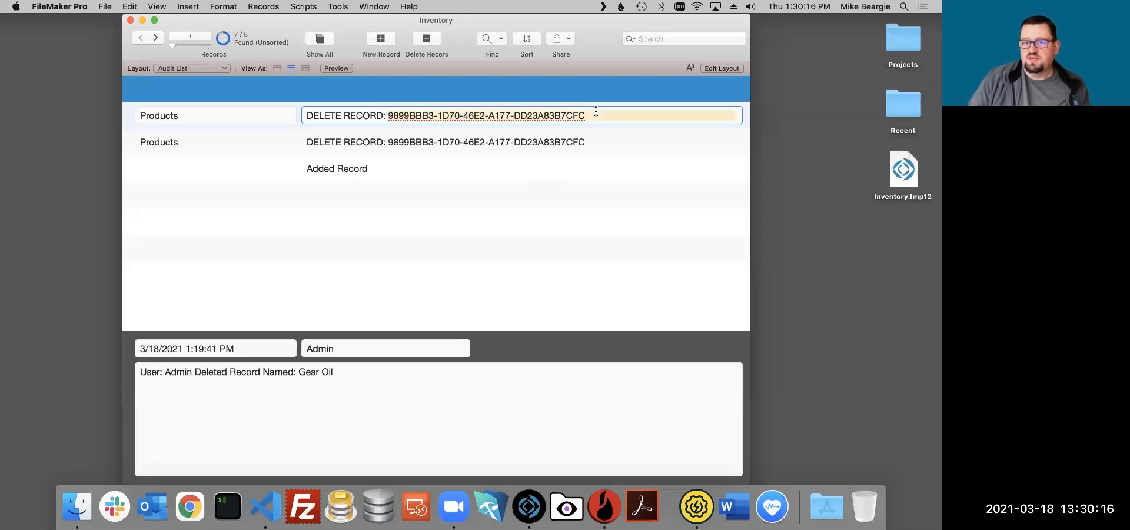
click(199, 69)
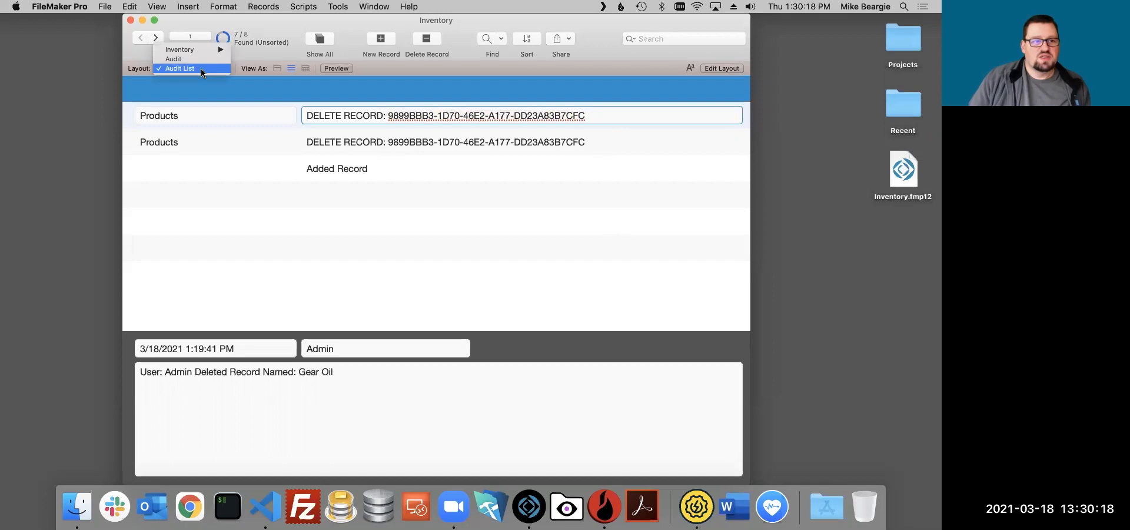
Step: Switch to the Product Details layout and change Mystery Oil's part number to MarM14
mouse_move(200, 50)
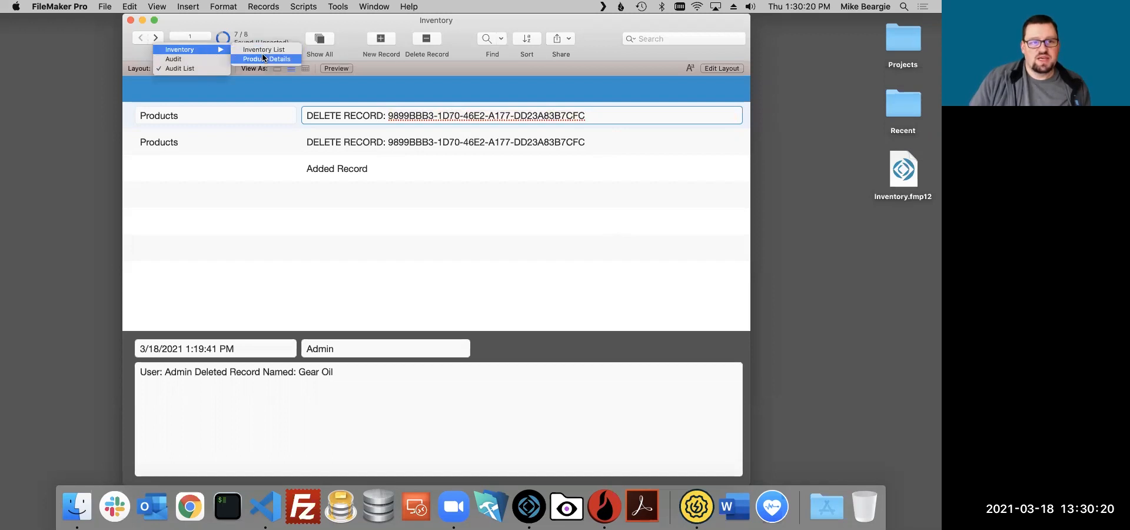
click(265, 59)
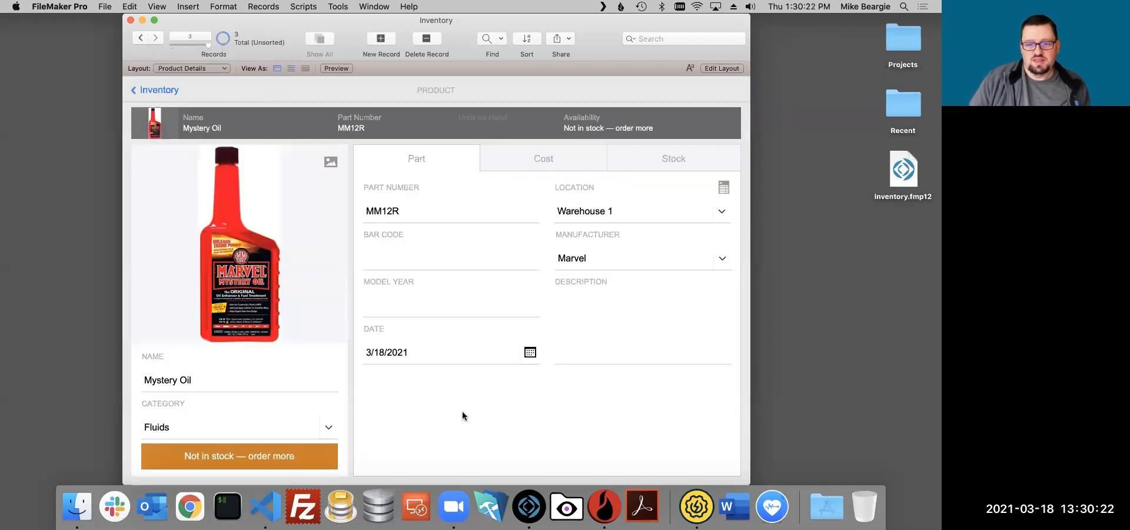
click(386, 215)
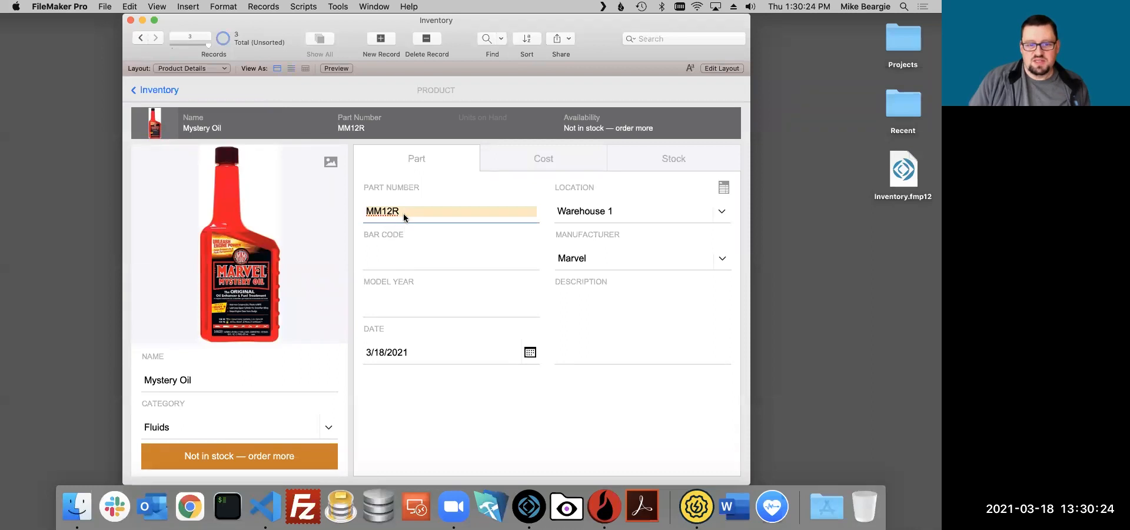
text(Mar)
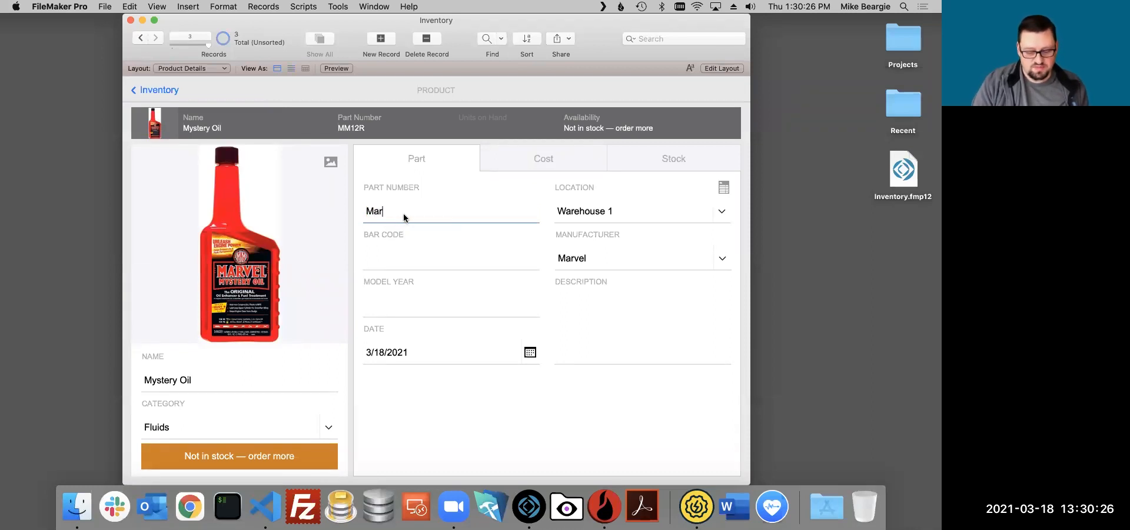
text(M14)
key(KP_Enter)
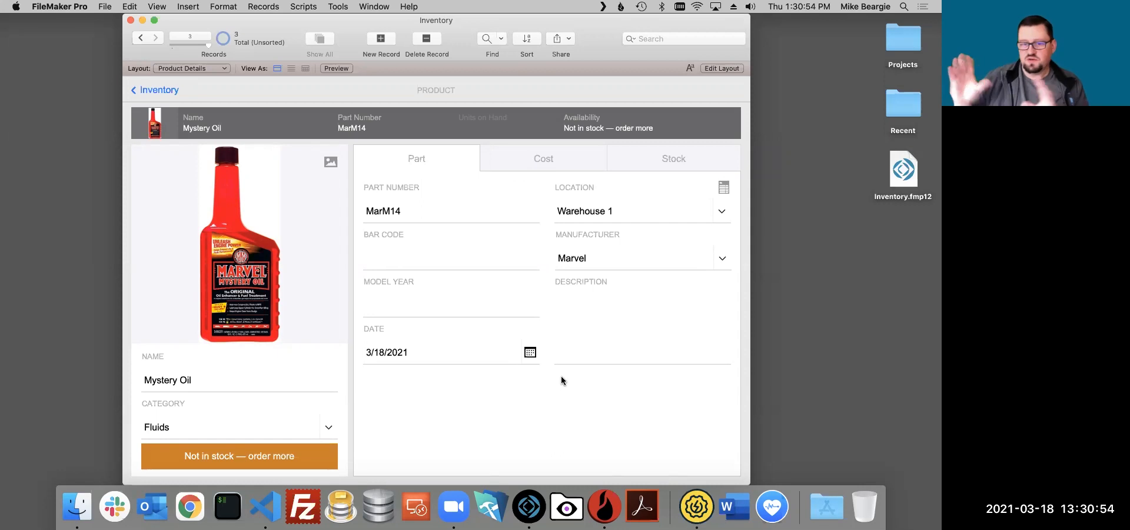
Step: Revisit the Part Number field, then step through Description and Date without changes
click(419, 211)
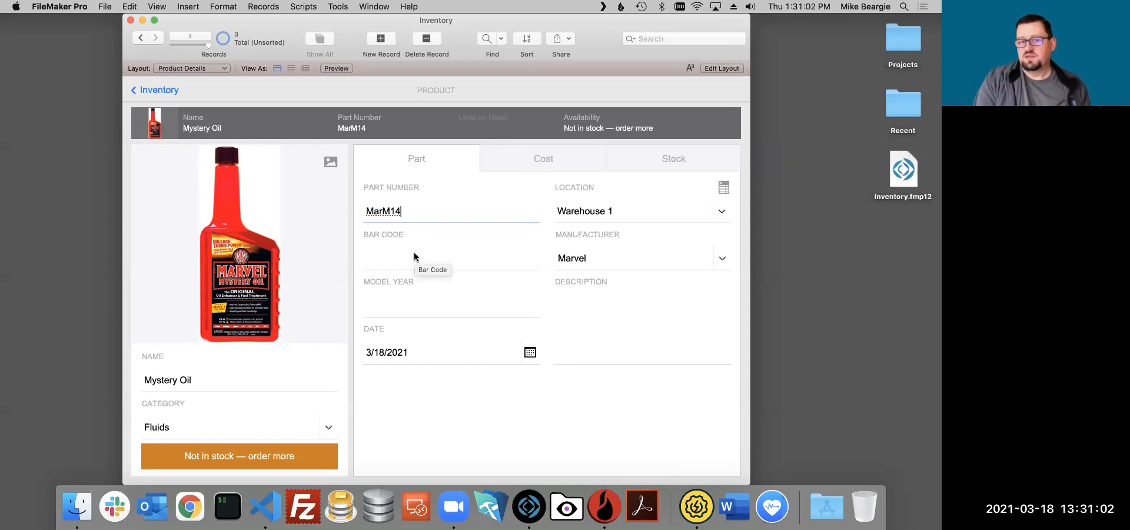
click(672, 325)
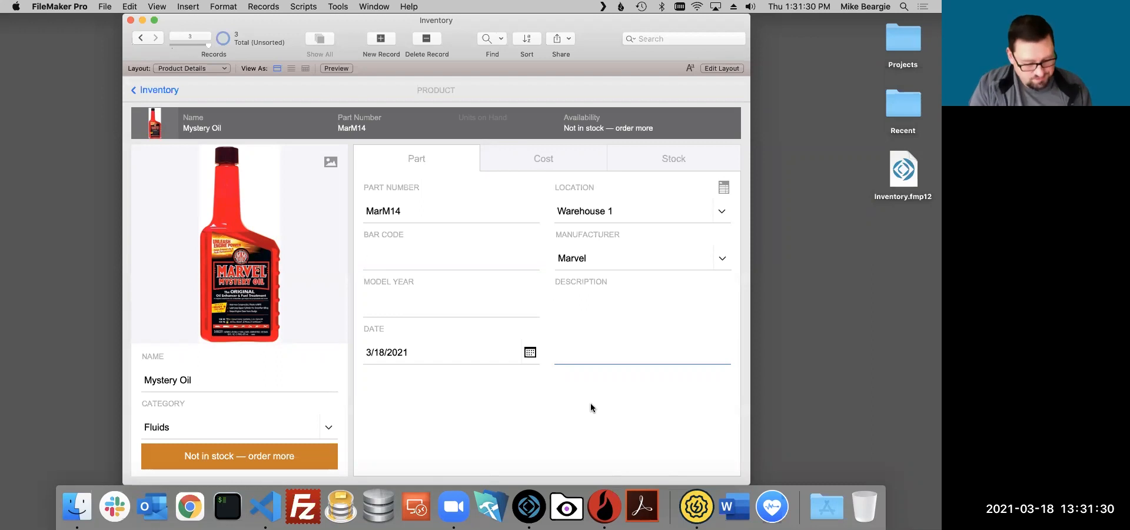
click(419, 354)
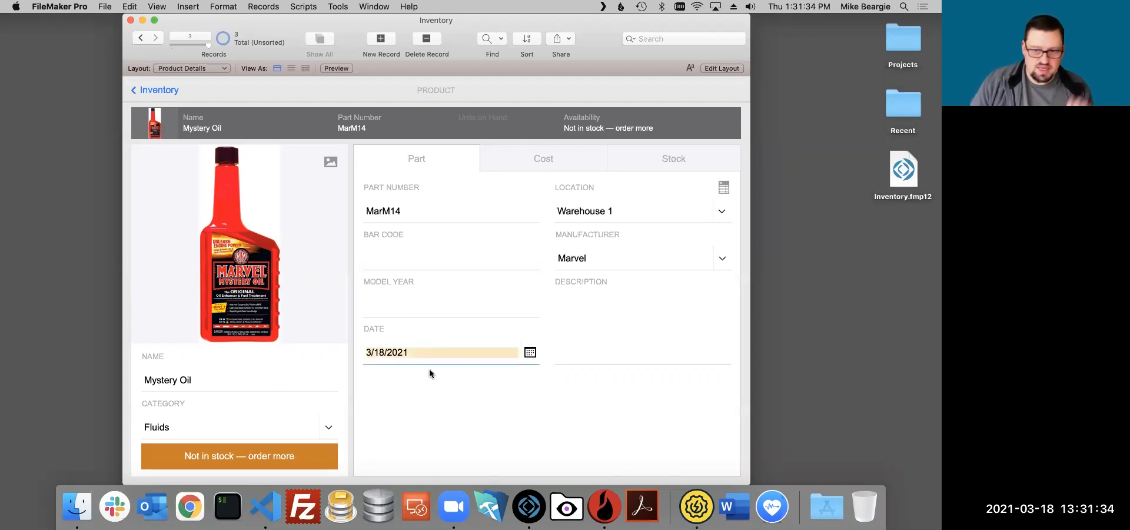
click(504, 405)
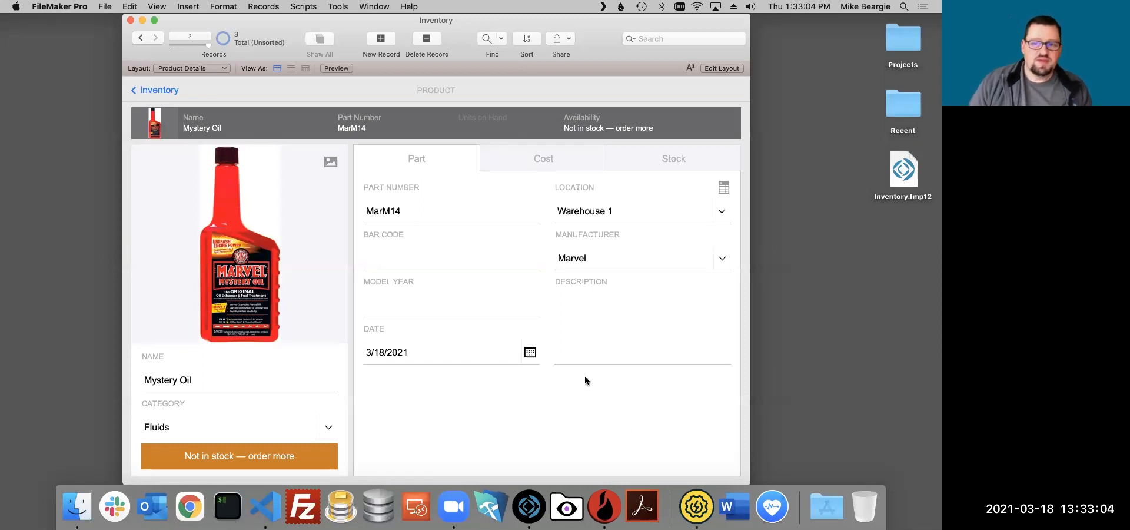
Step: Show Mystery Oil's Stock tab with its stock entries, Units on Hand and Reorder Level
click(660, 158)
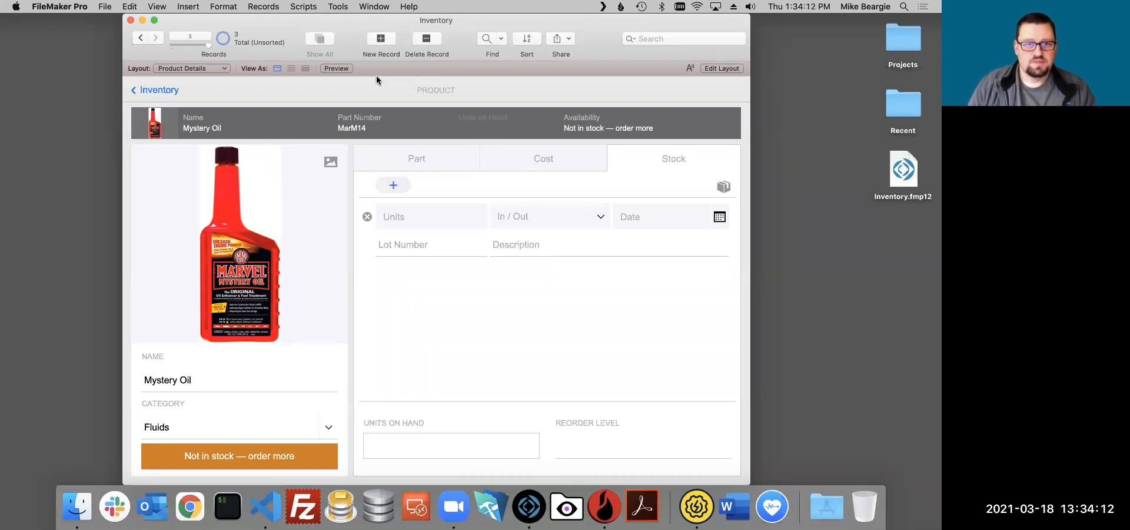
click(209, 69)
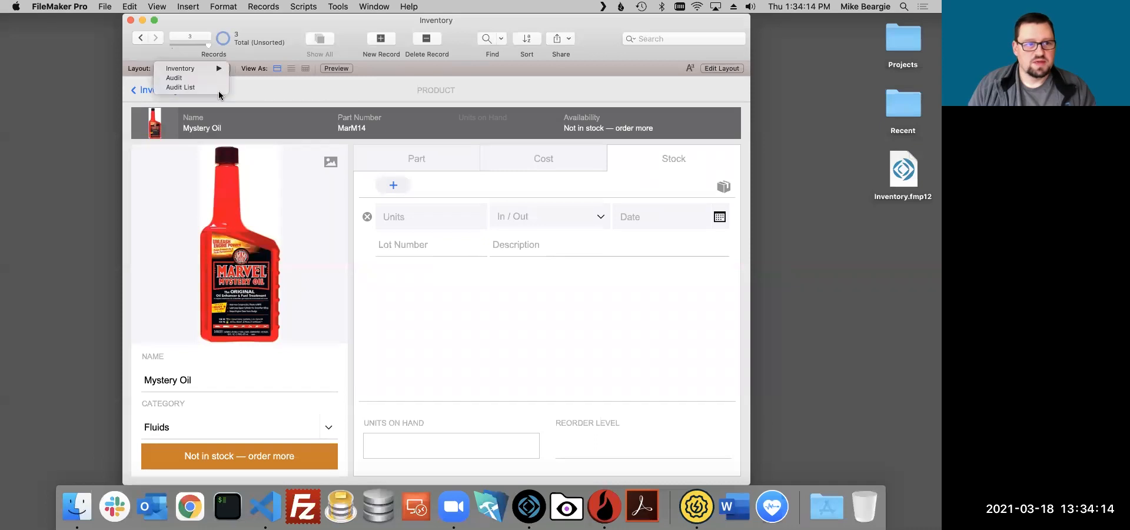
Step: Switch to the Audit List layout and browse the deletion and Added Record entries
click(218, 87)
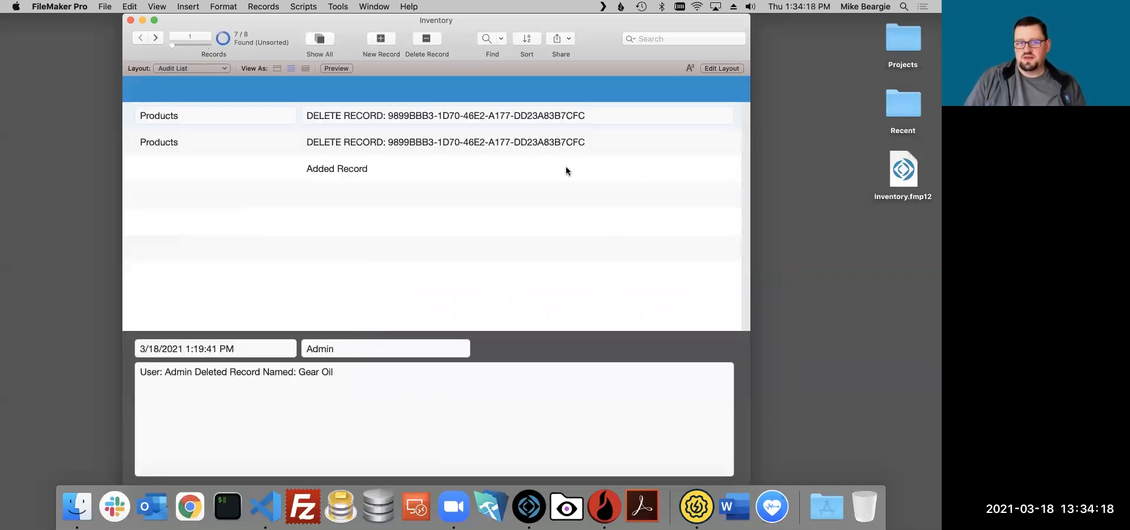
click(581, 142)
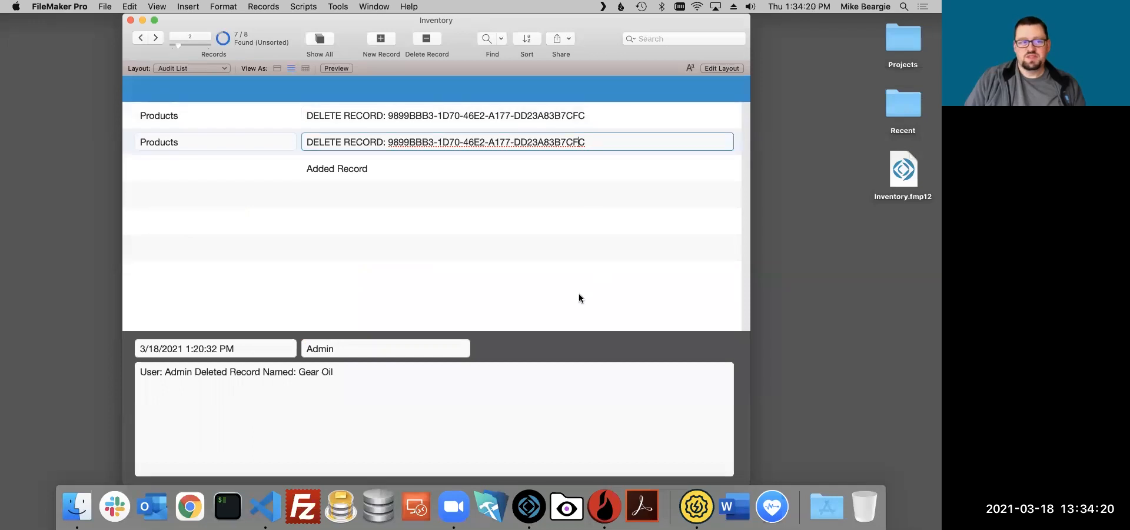
click(214, 111)
click(210, 141)
click(503, 422)
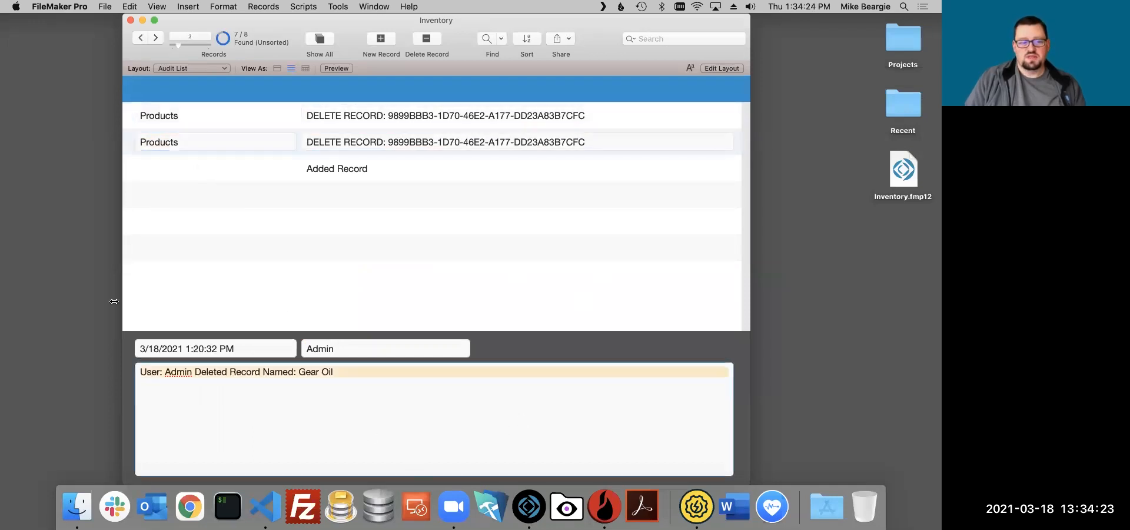
click(267, 170)
Step: Type 'User' into the Added Record log text, then select the second deletion's record ID
click(303, 396)
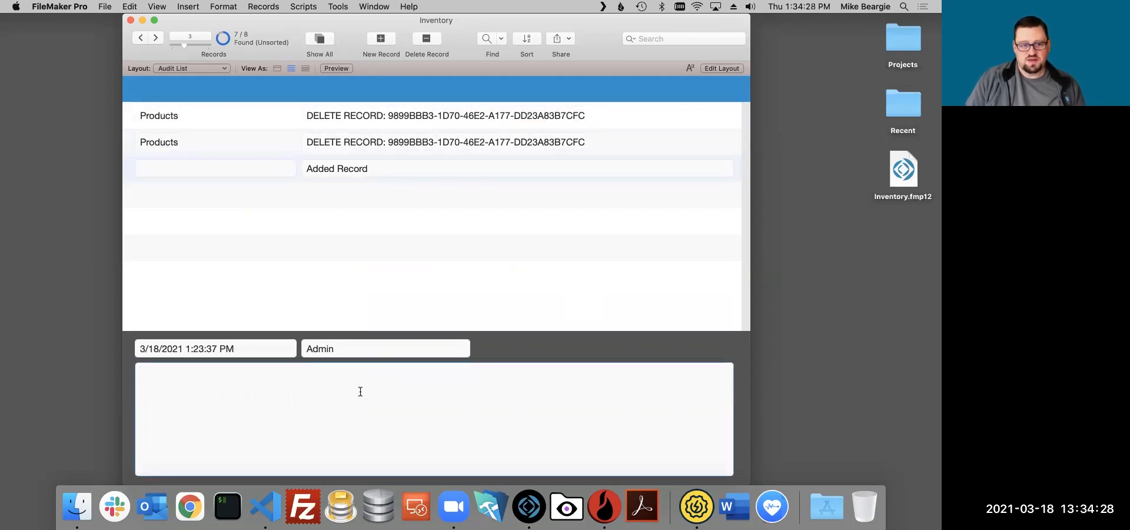
text(User)
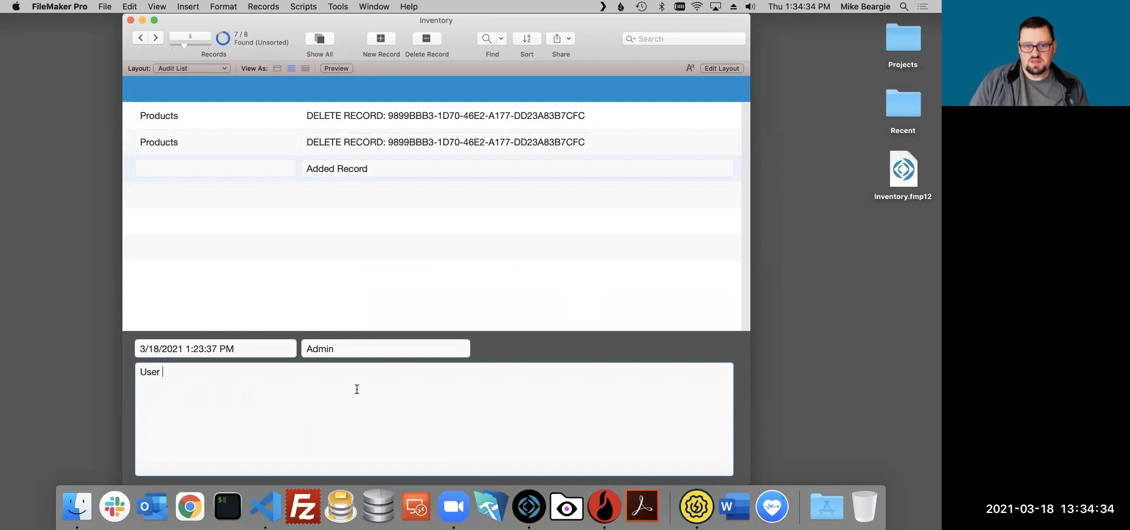
click(330, 143)
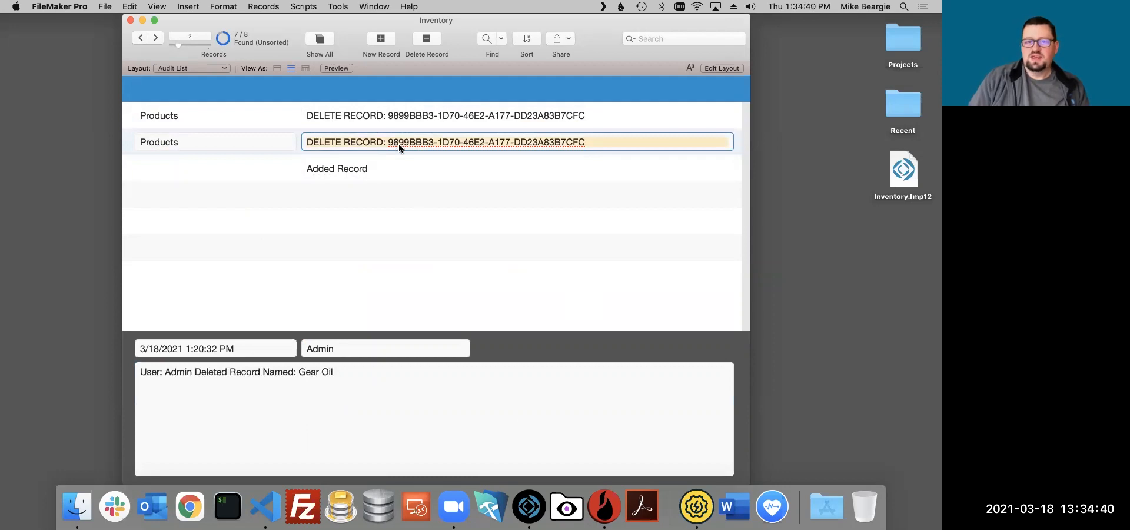
click(401, 145)
drag(389, 146, 577, 149)
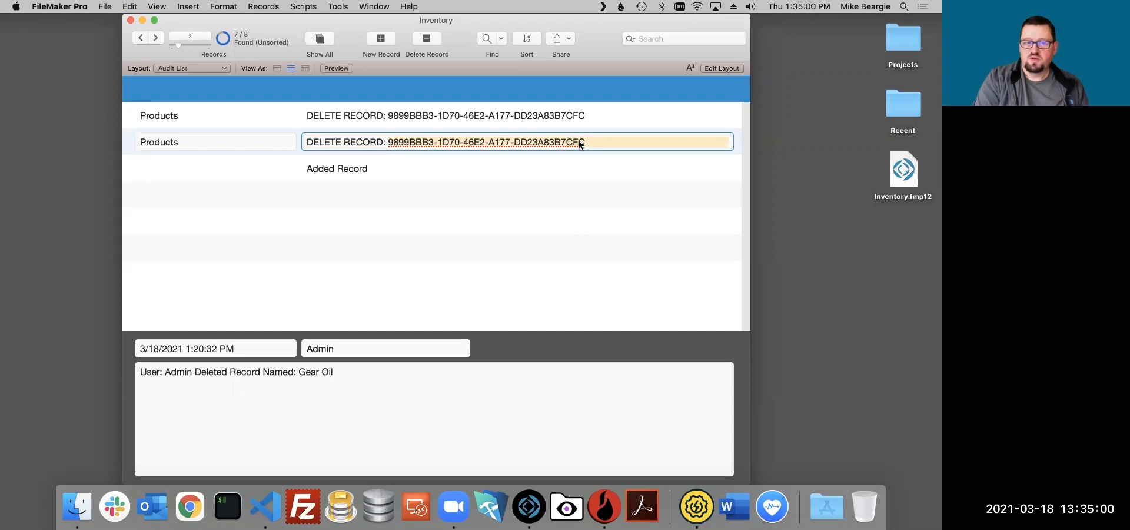
click(523, 405)
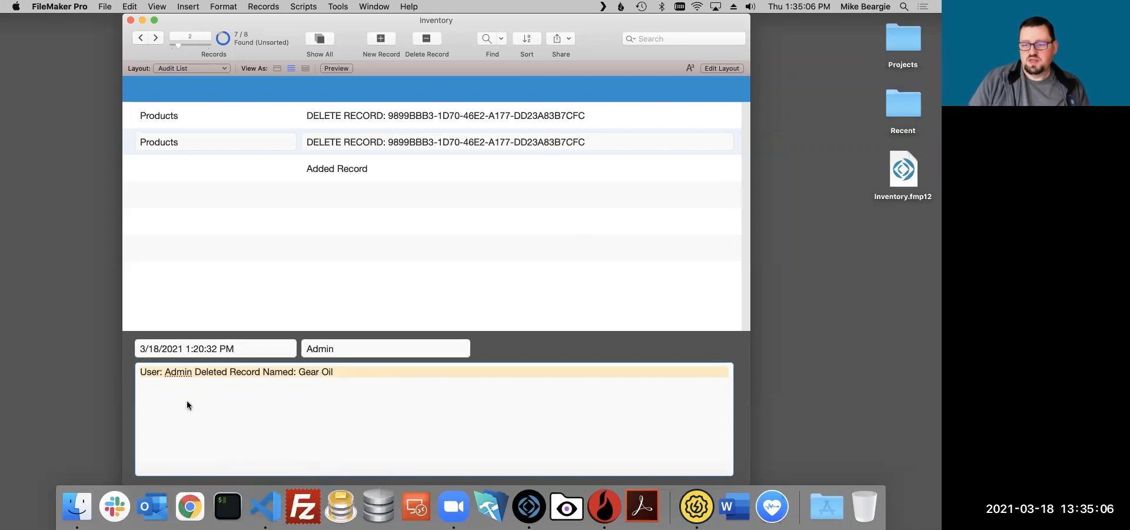
Step: Commit the audit record after editing its log and DELETE RECORD fields, then switch to the Audit layout
click(532, 350)
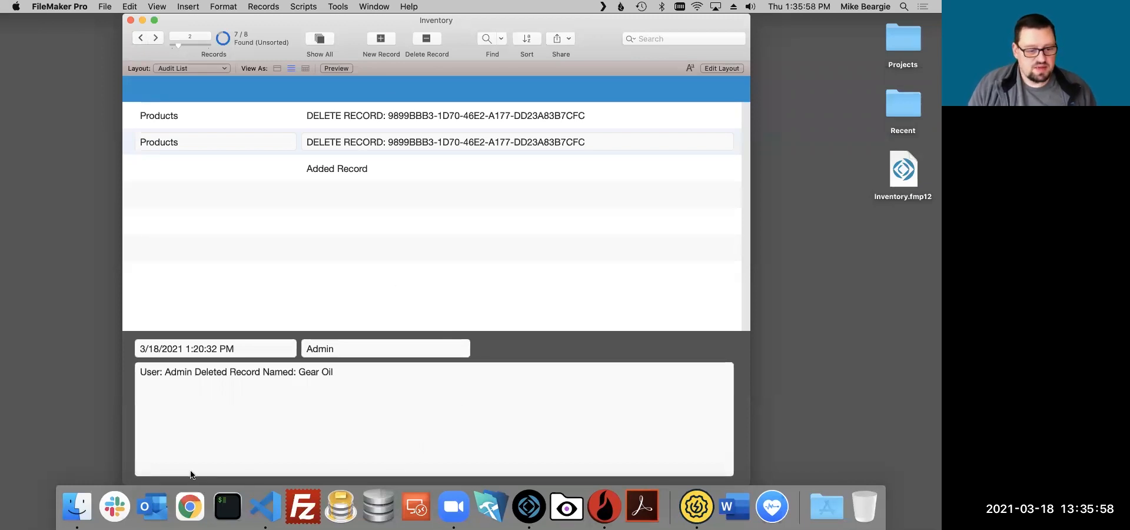
click(421, 430)
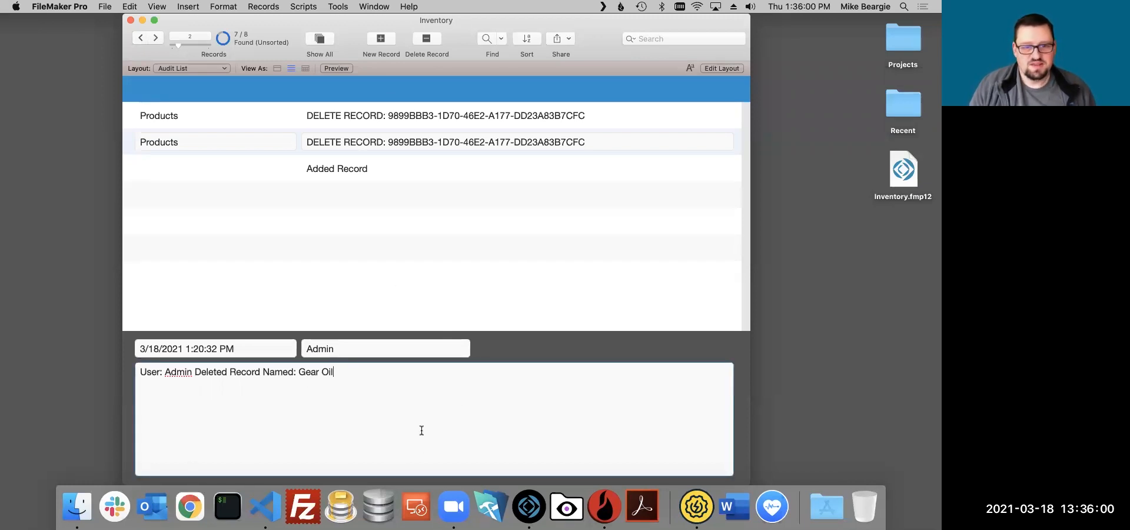
click(390, 150)
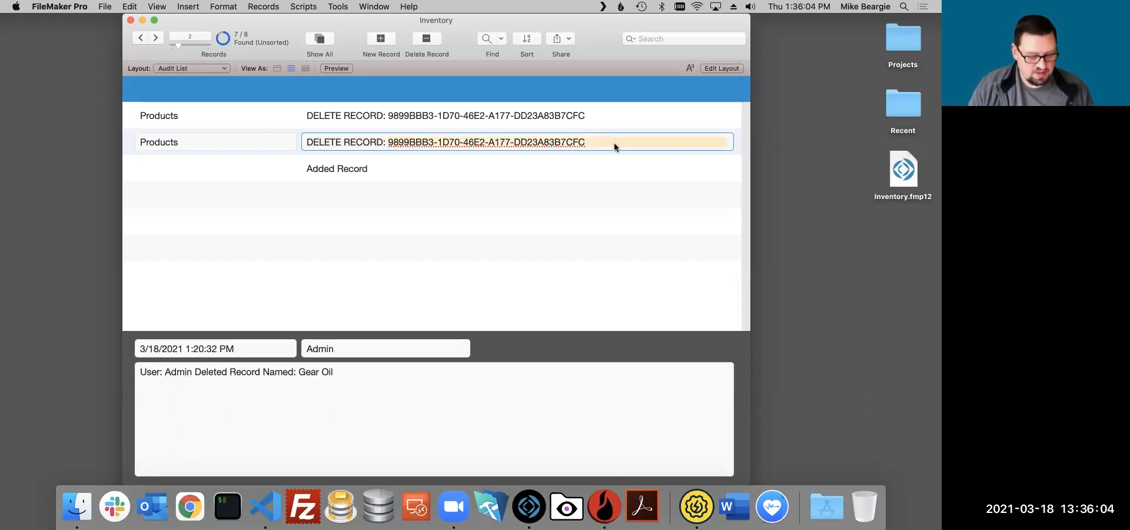
click(507, 368)
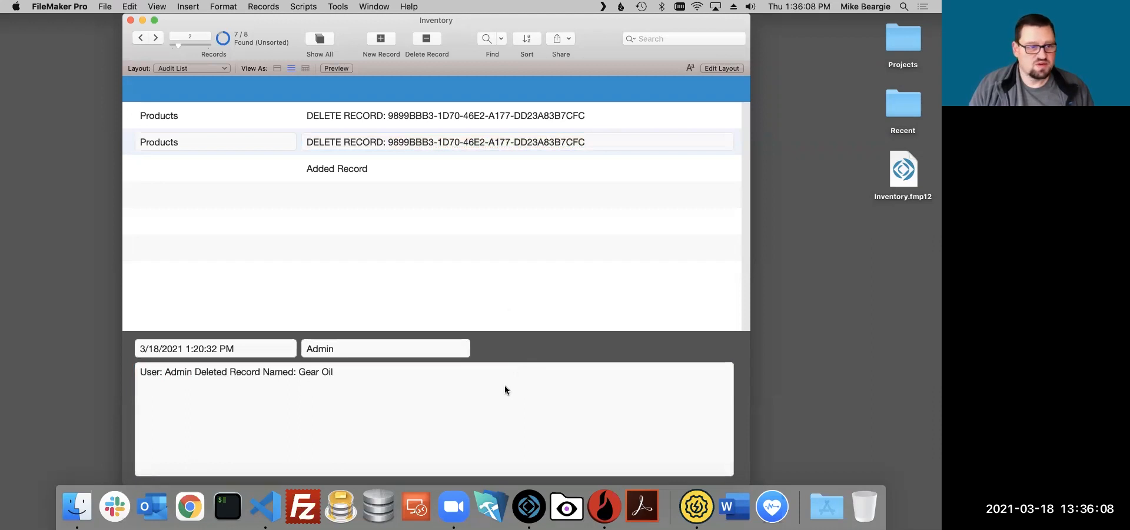
click(215, 70)
click(174, 59)
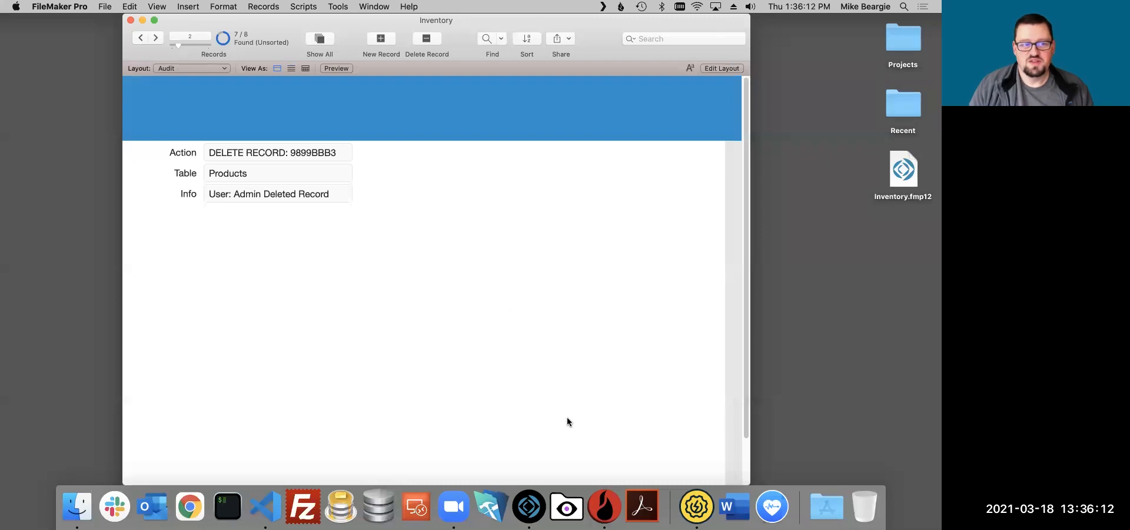
Step: Switch Inventory to the Product Details layout, then open a new blank Chrome window
click(200, 66)
mouse_move(215, 59)
click(253, 68)
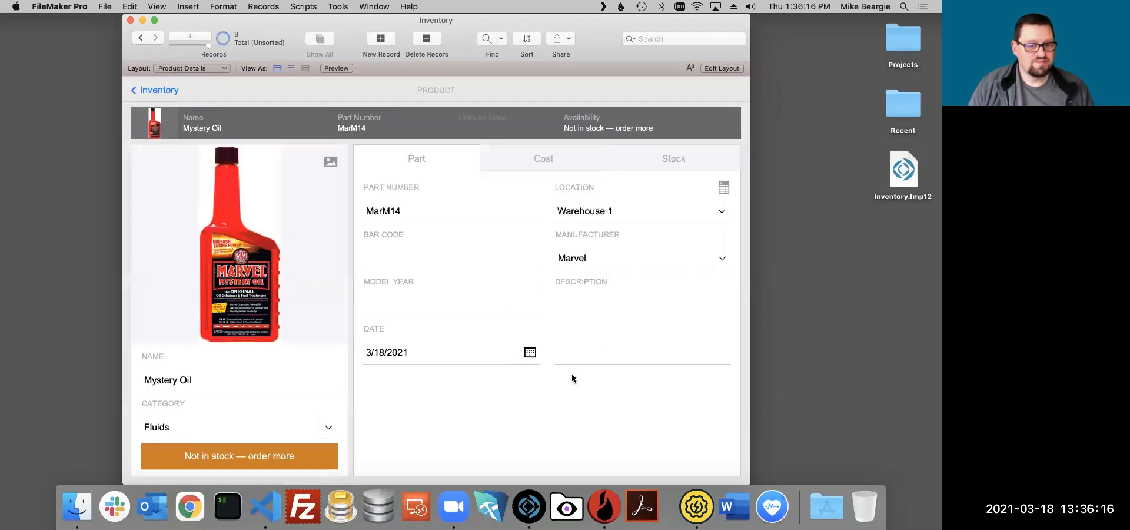
click(178, 513)
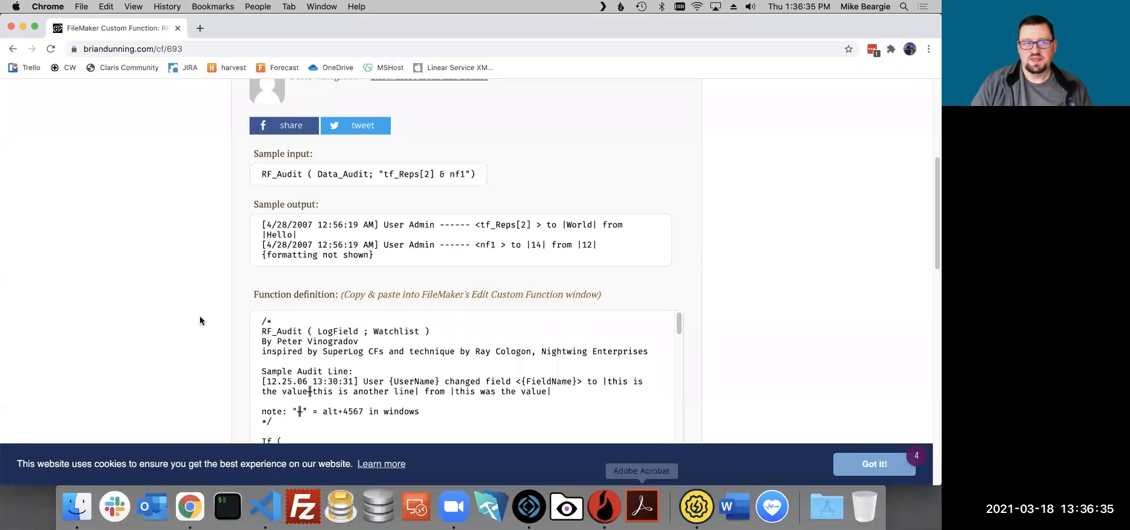
Step: Review the RF_Audit page's sample input call and sample output lines
scroll(174, 303, down, 1)
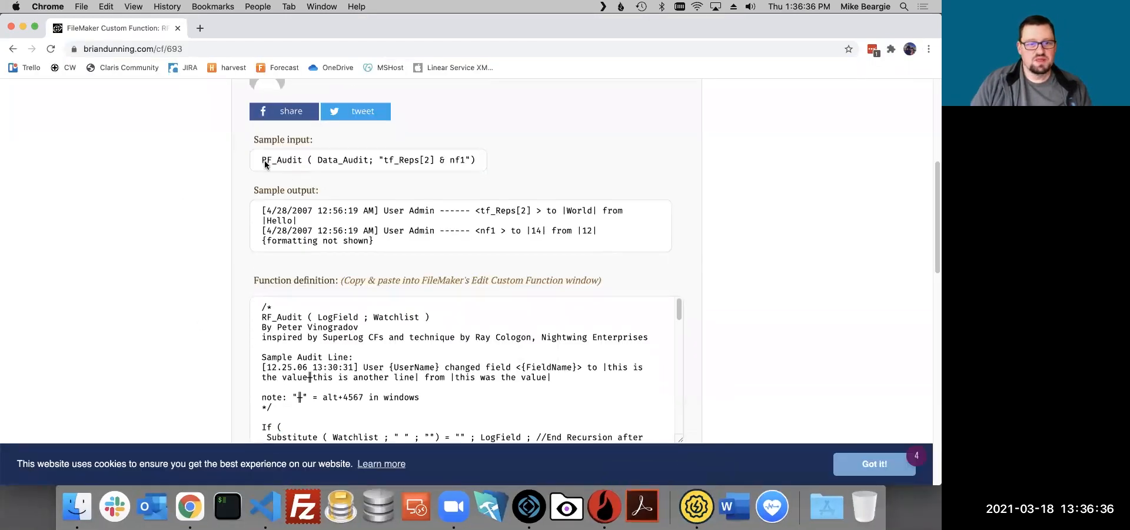
drag(321, 159, 500, 158)
click(429, 184)
scroll(589, 259, down, 2)
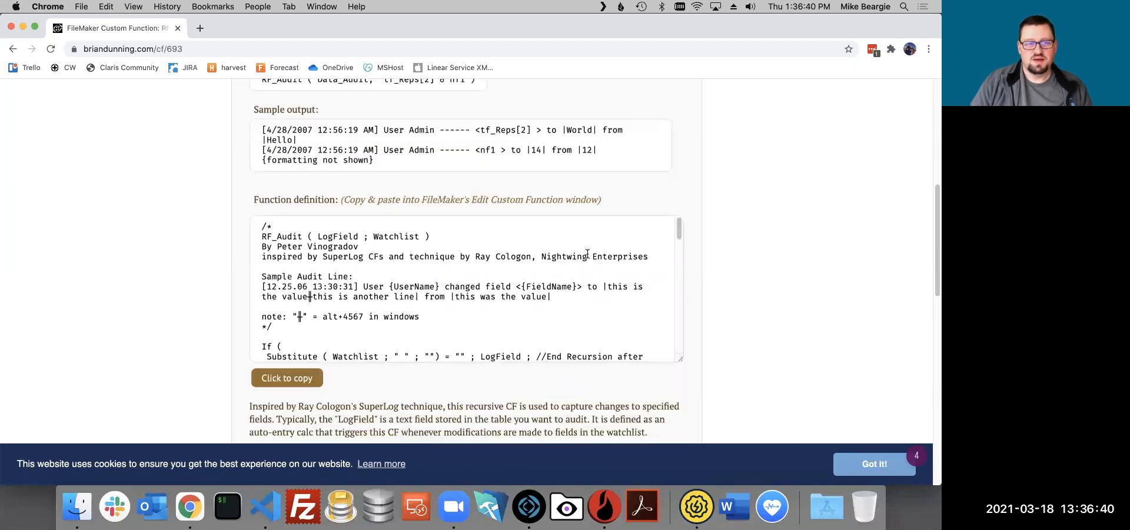
drag(263, 146, 401, 175)
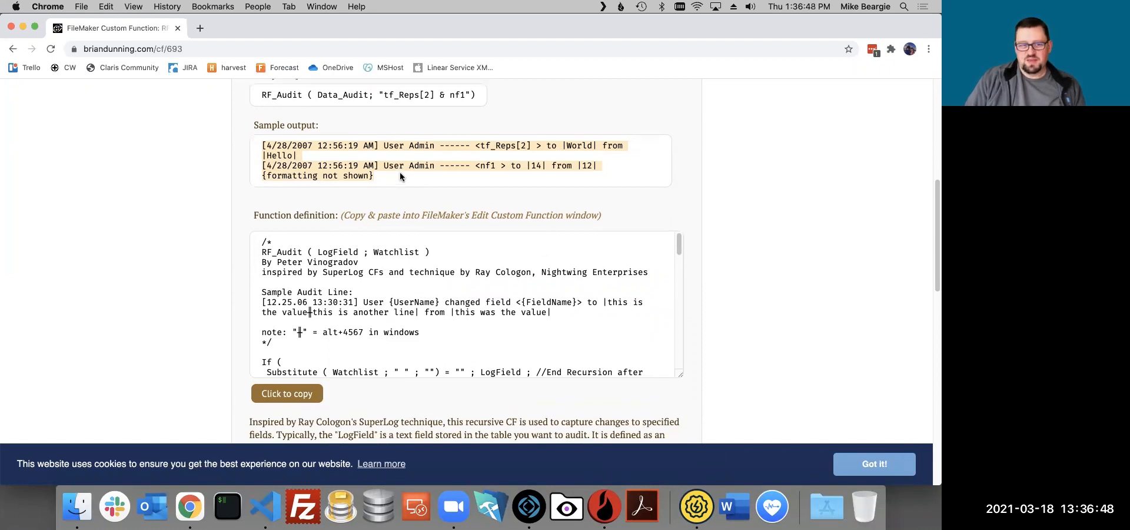
scroll(400, 175, up, 2)
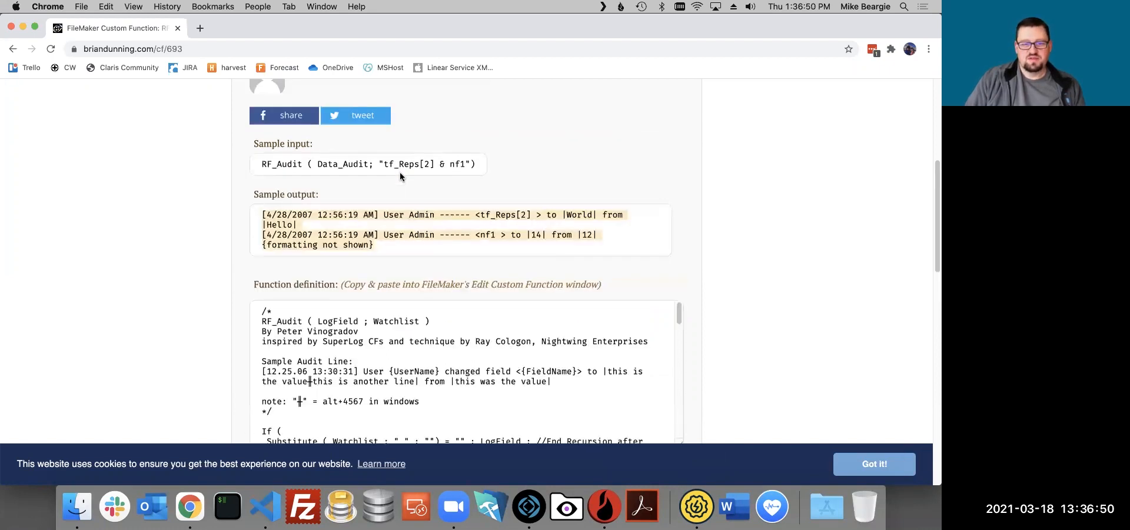
click(280, 267)
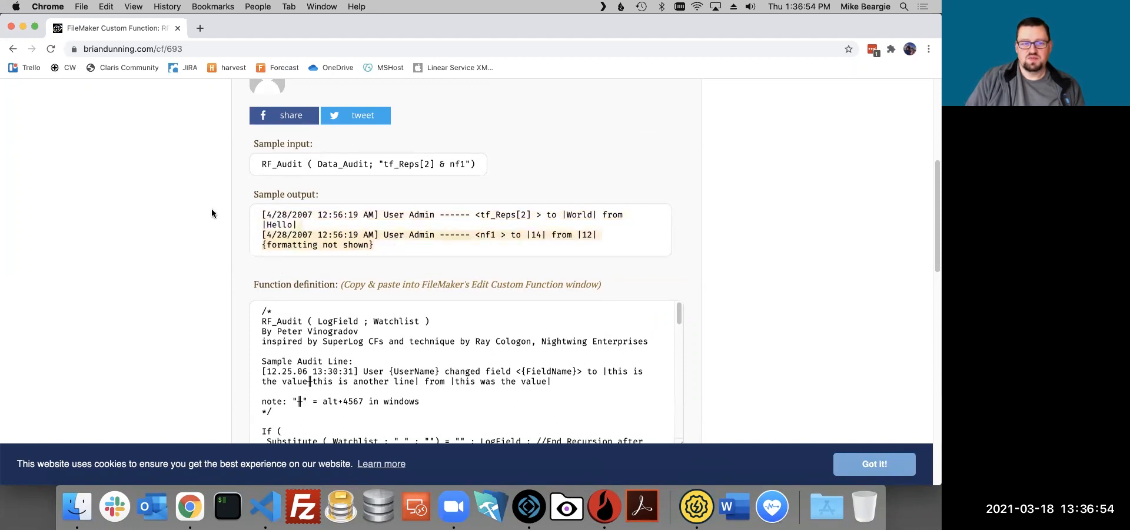
drag(239, 211, 258, 209)
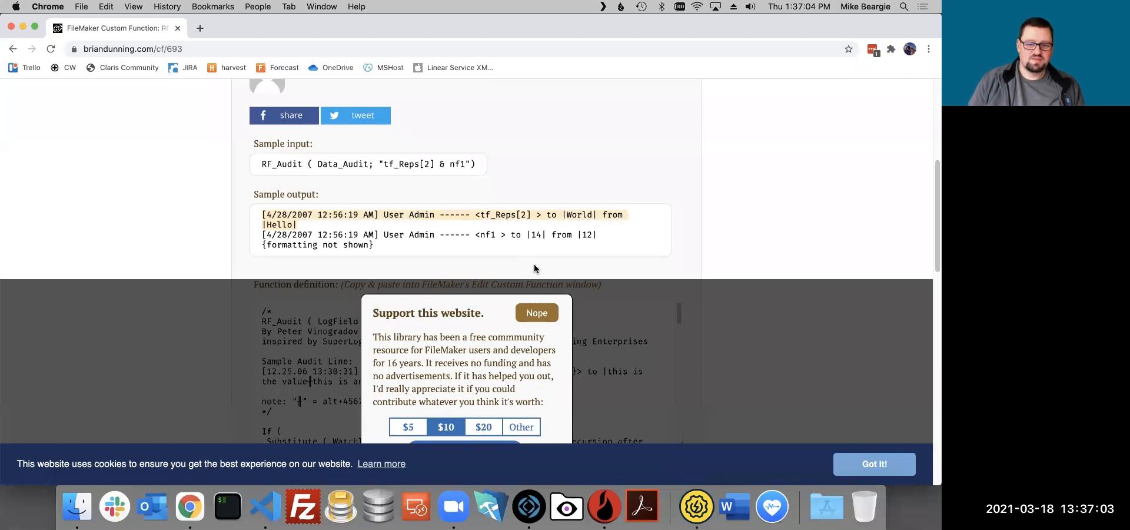
Step: Dismiss the support-this-website popup, review the whole sample output, and minimize Chrome
click(537, 313)
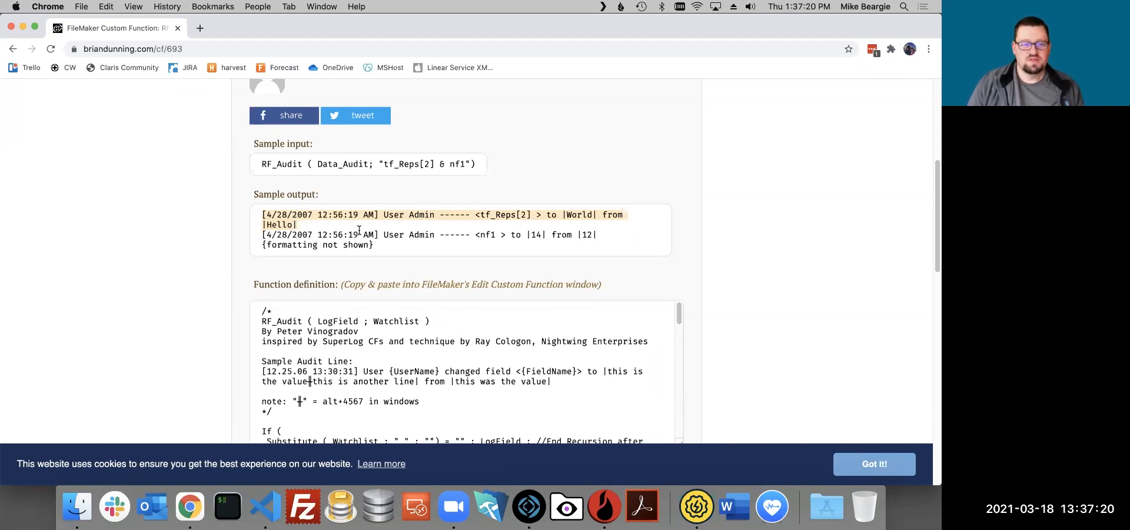
scroll(189, 302, down, 1)
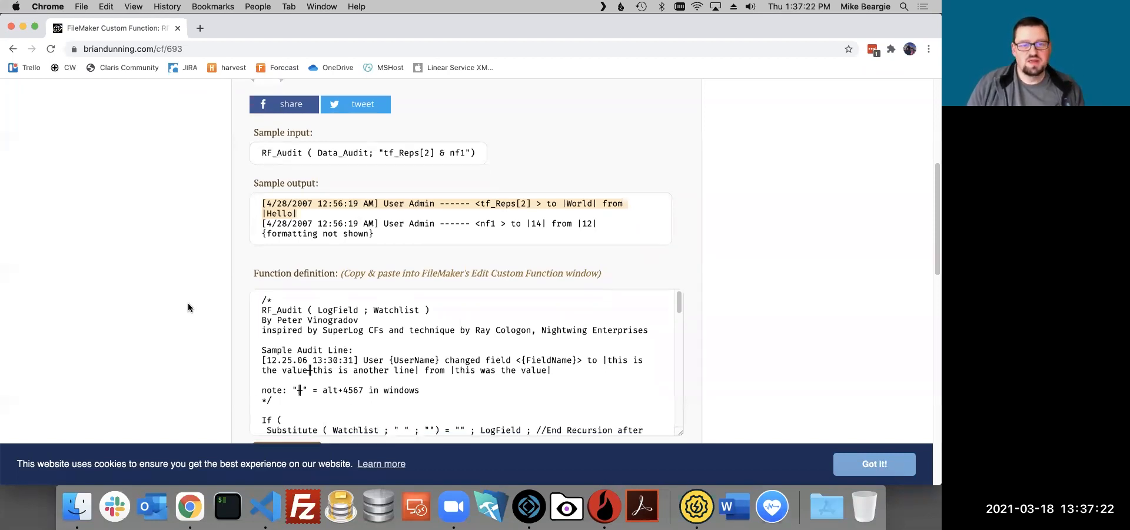
scroll(189, 306, up, 2)
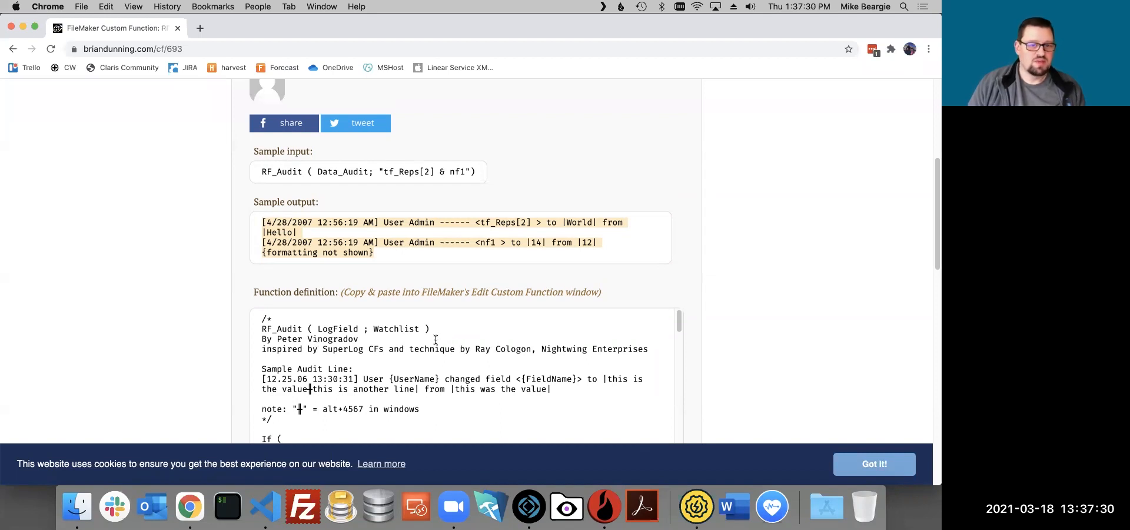
drag(439, 266, 248, 213)
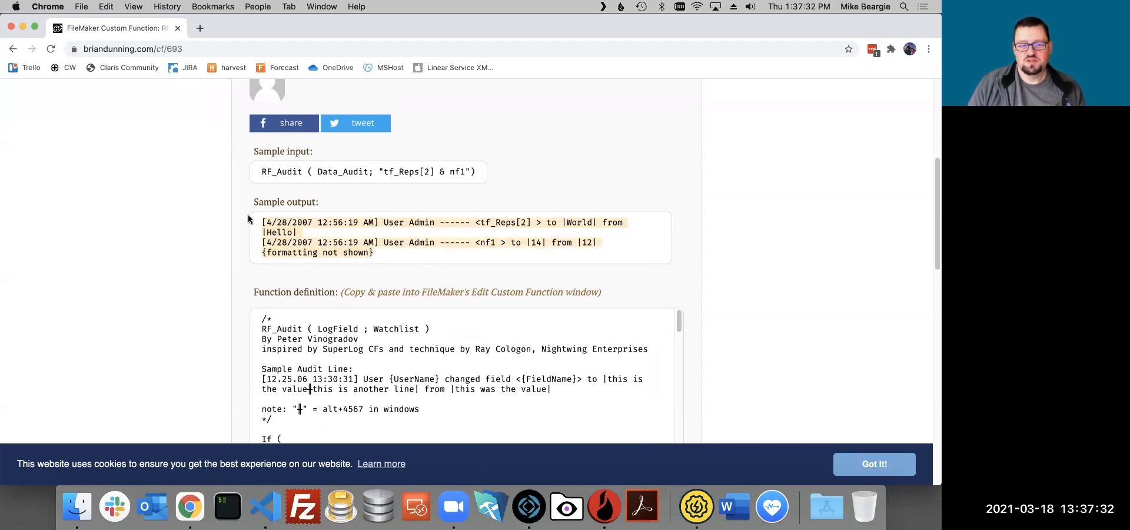
click(712, 348)
scroll(712, 349, down, 8)
scroll(712, 350, down, 3)
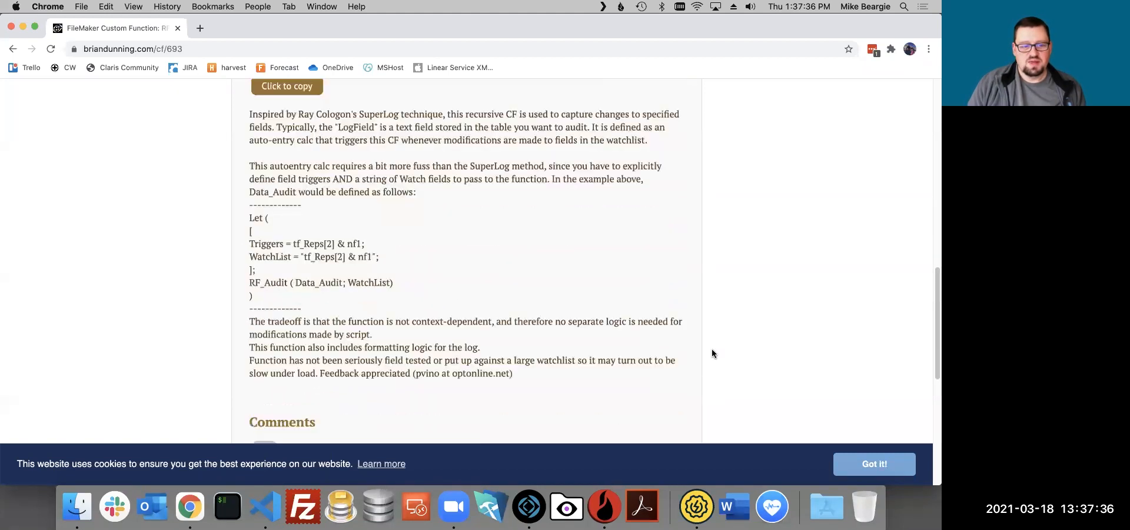
click(27, 24)
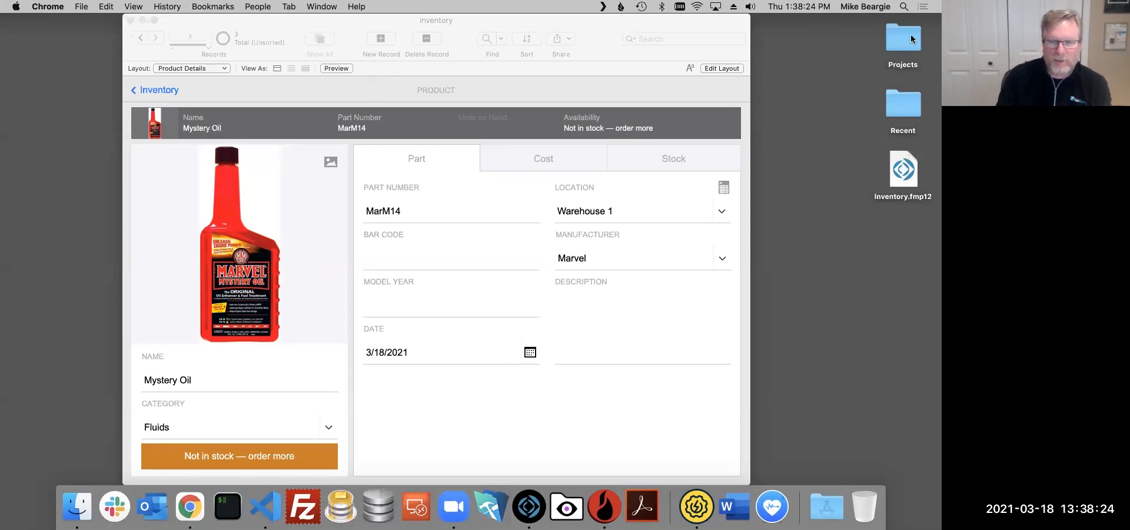
click(458, 24)
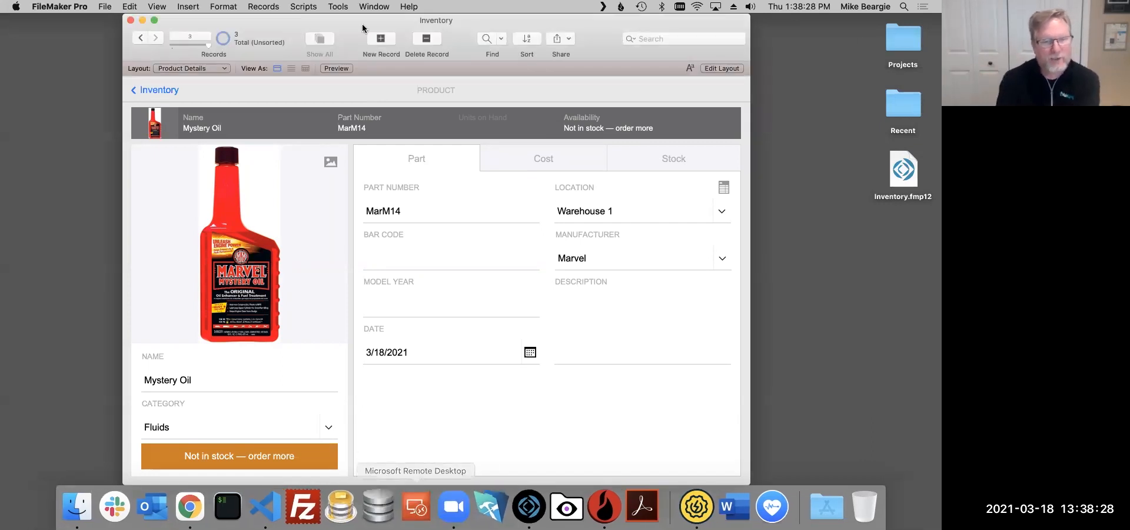
click(343, 5)
click(357, 40)
click(684, 144)
click(864, 455)
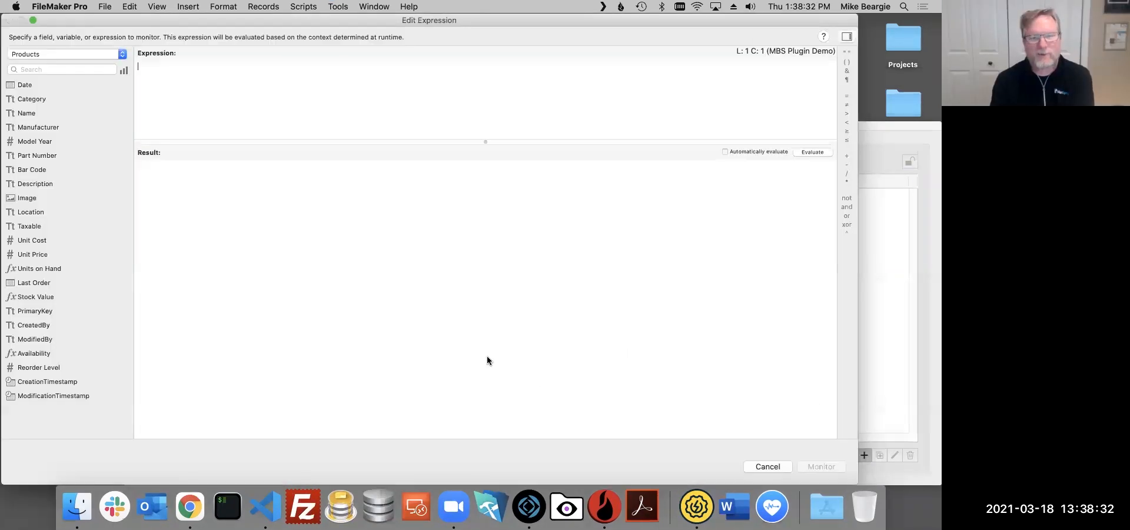
Step: Enter FieldNames ( "" ; get(layoutname) ) and evaluate it to list the layout's fields
text(FieldNames ( fileName ; layoutName ))
key(Return)
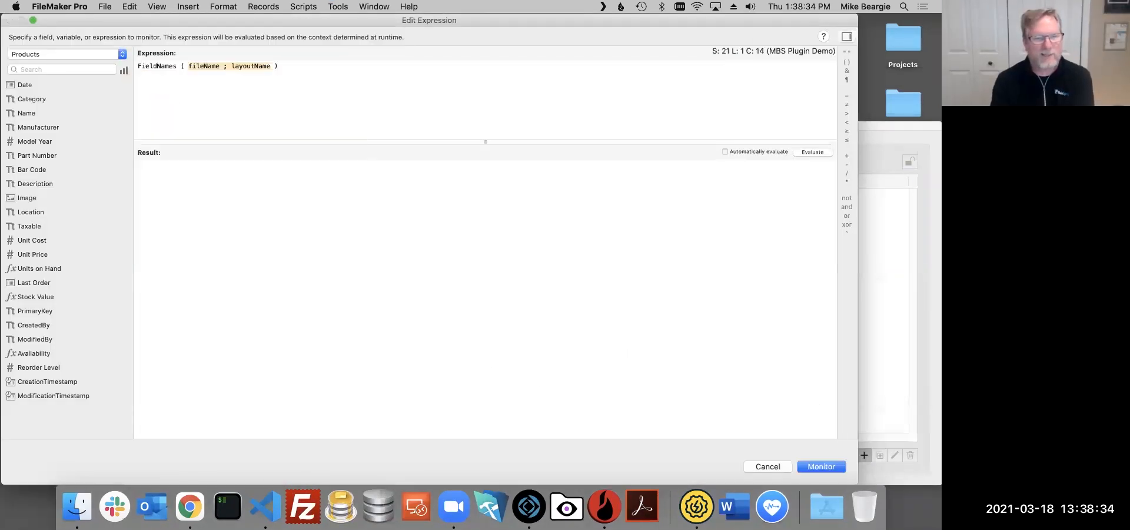
double_click(192, 67)
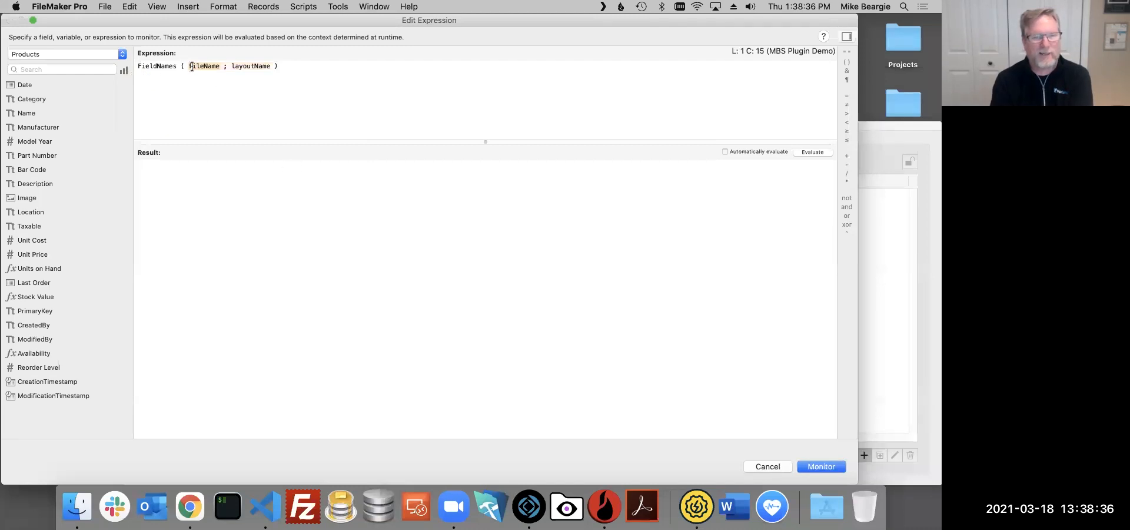
text("")
double_click(233, 67)
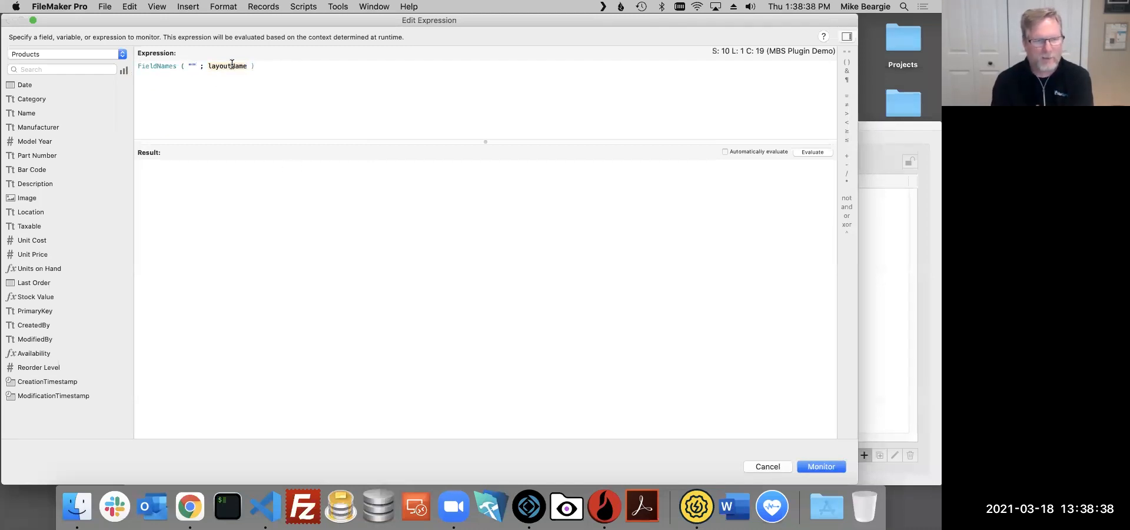
text(get(layoutname()
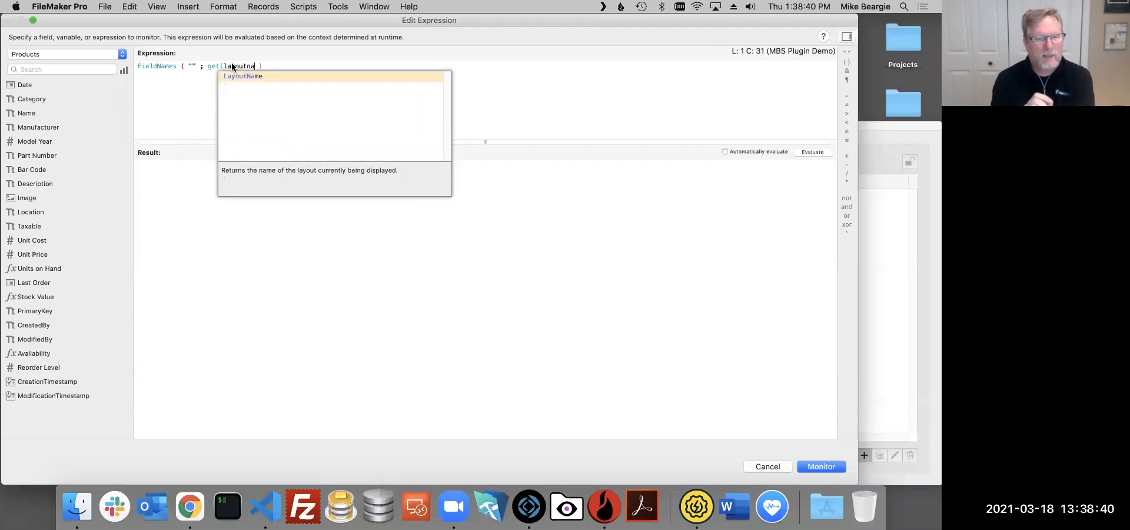
key(BackSpace)
text())
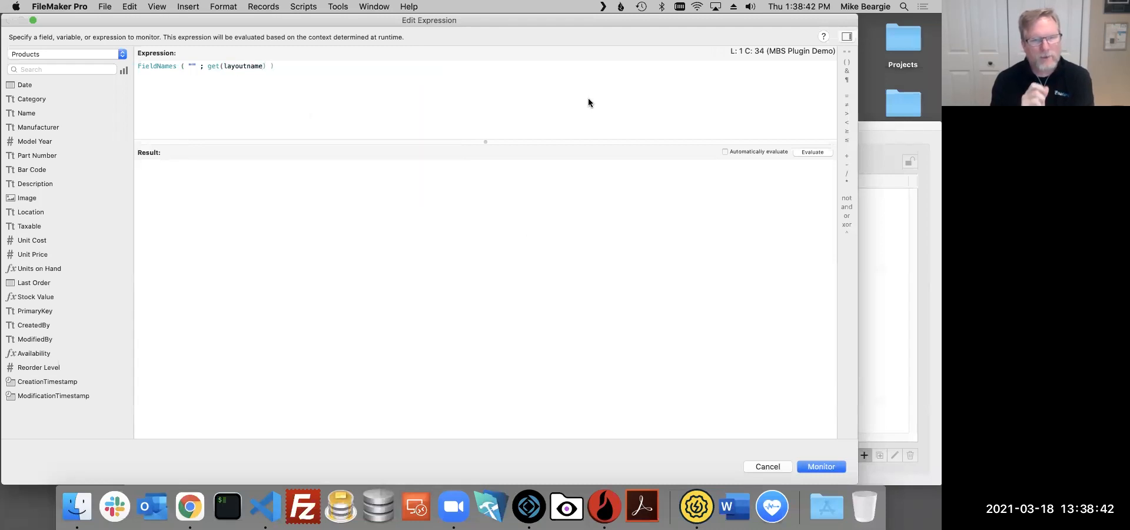
drag(785, 22, 705, 22)
click(733, 152)
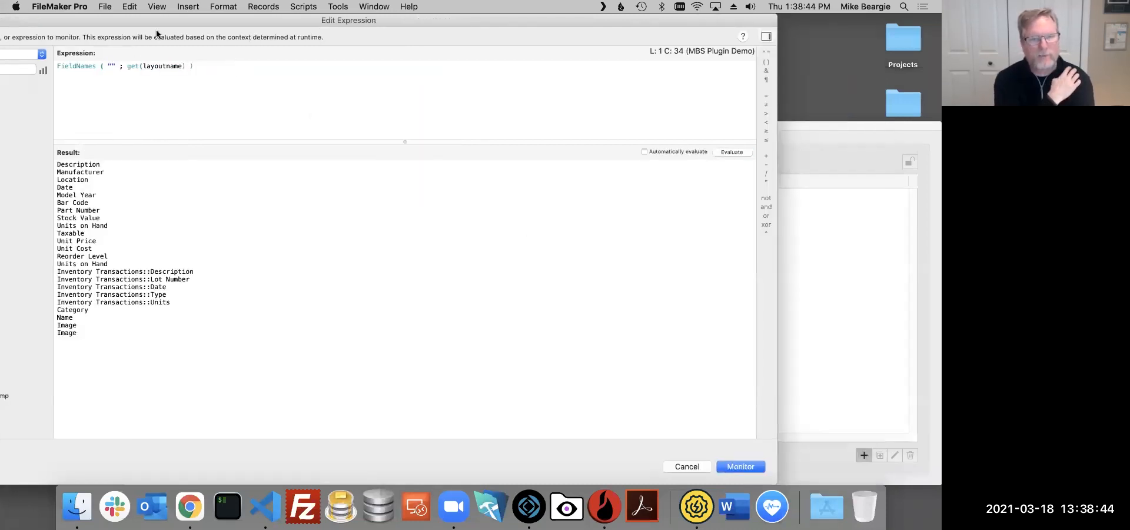
drag(171, 24, 391, 24)
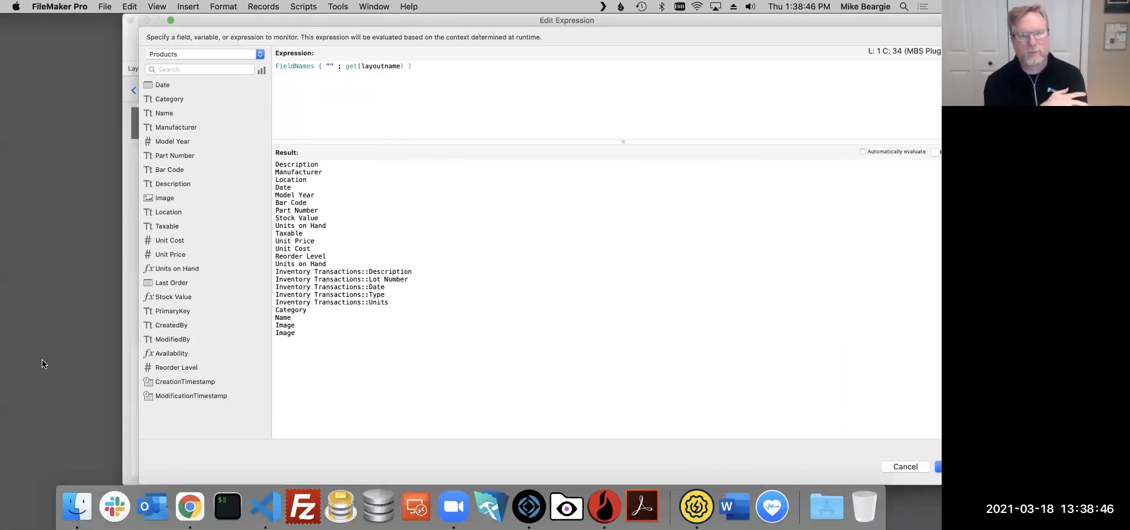
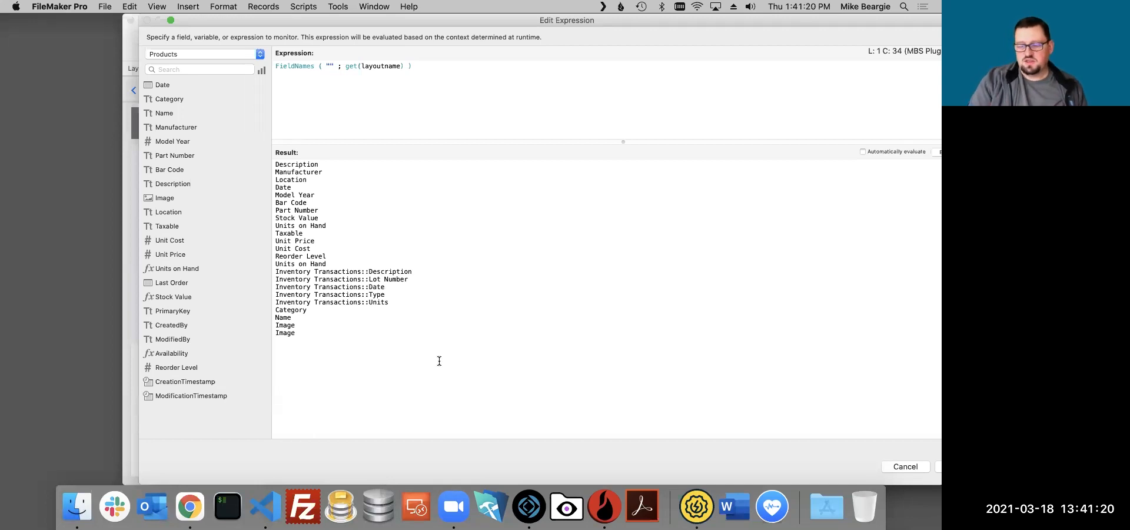
click(890, 466)
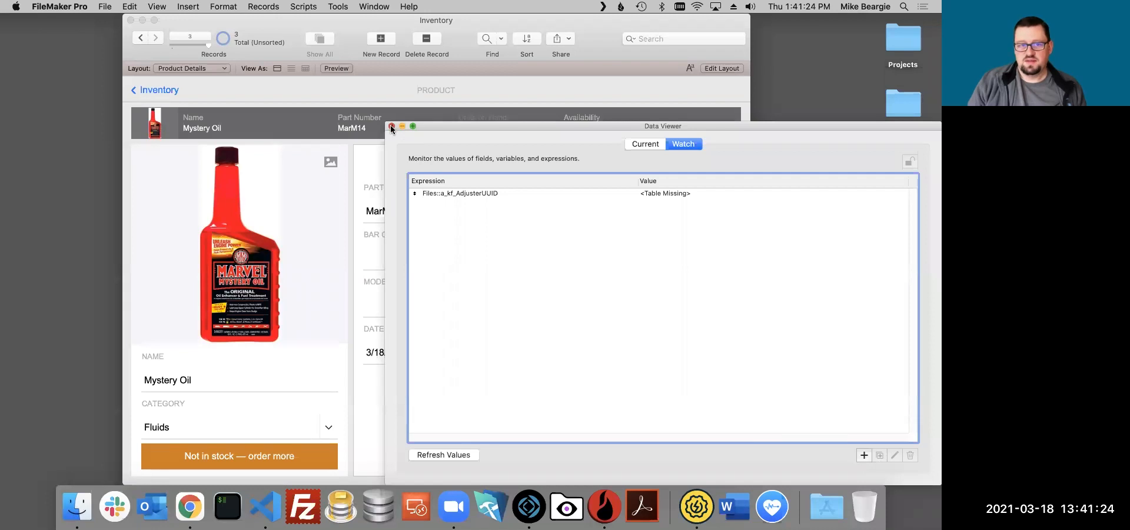
Step: Close the Data Viewer window to reveal the Mystery Oil product record
click(392, 126)
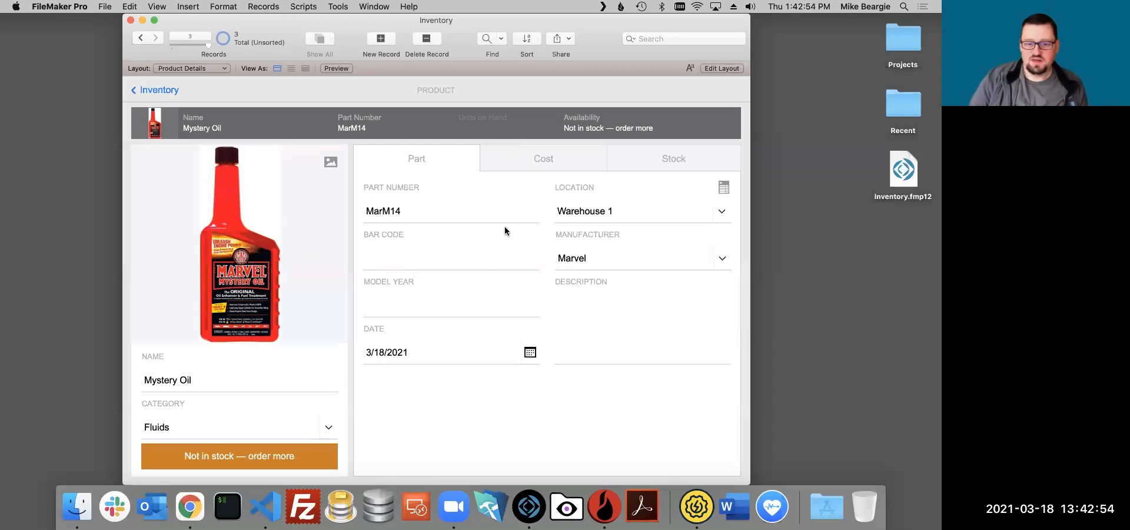
click(426, 207)
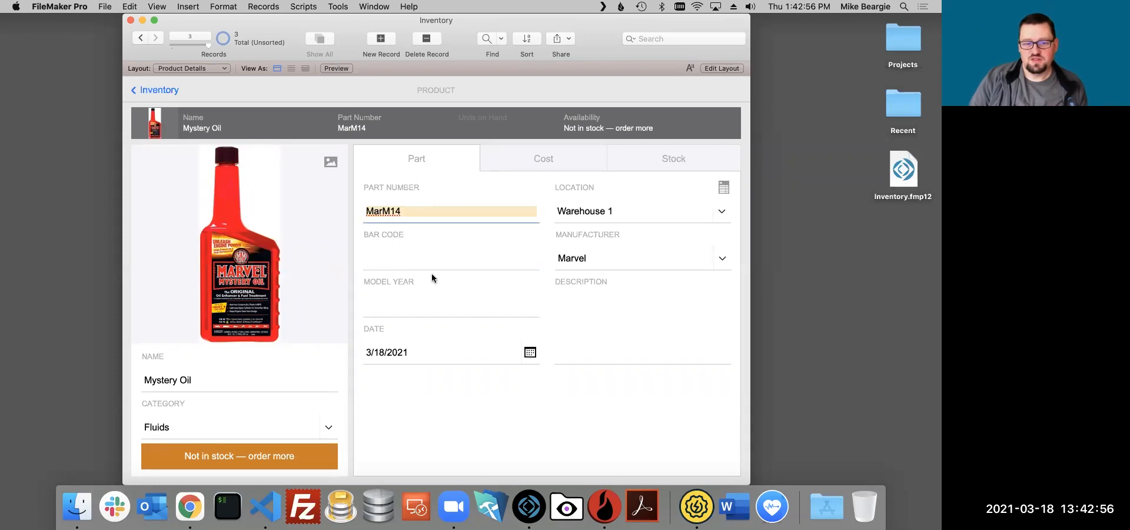
click(441, 306)
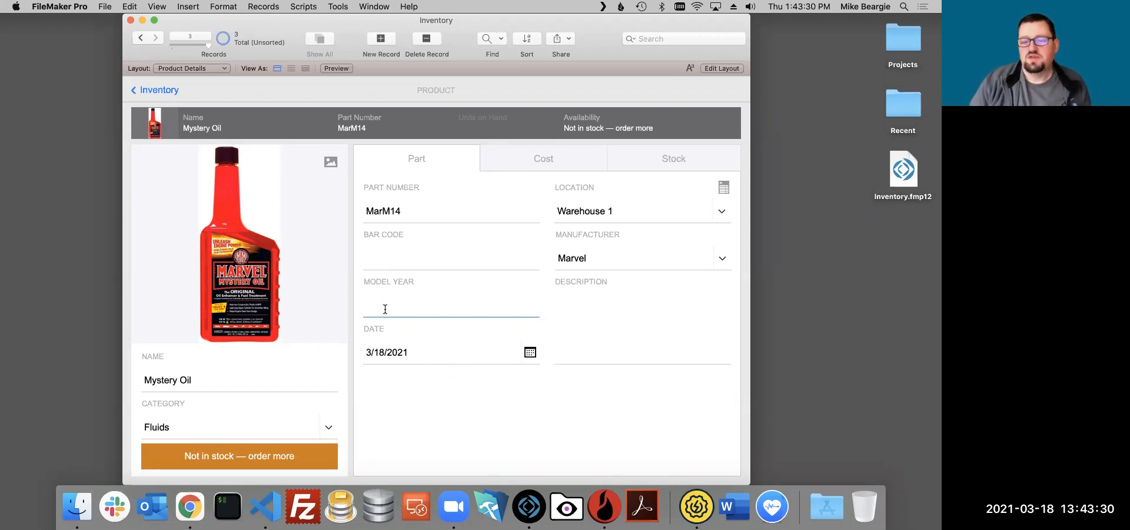
click(606, 256)
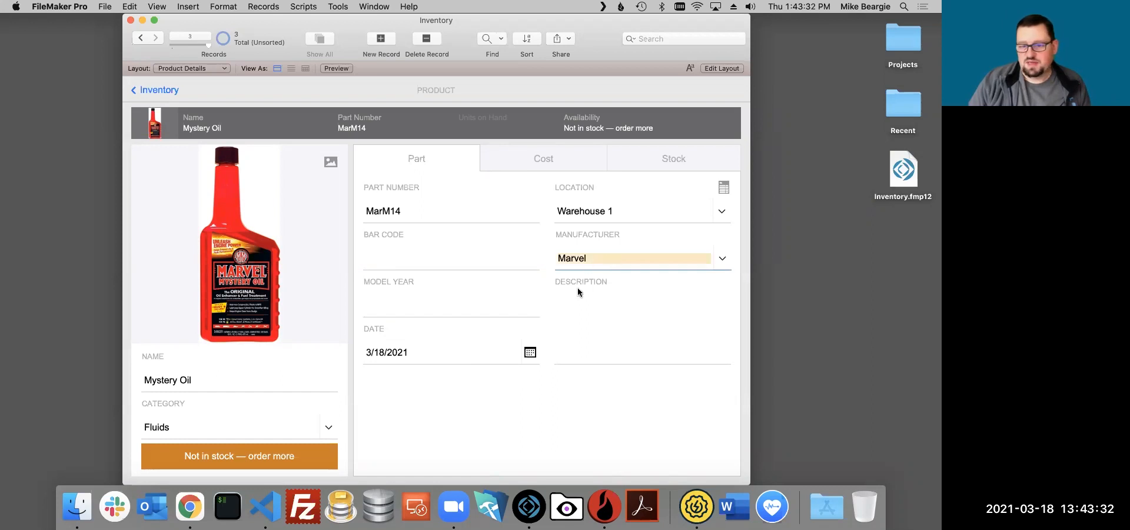
click(627, 326)
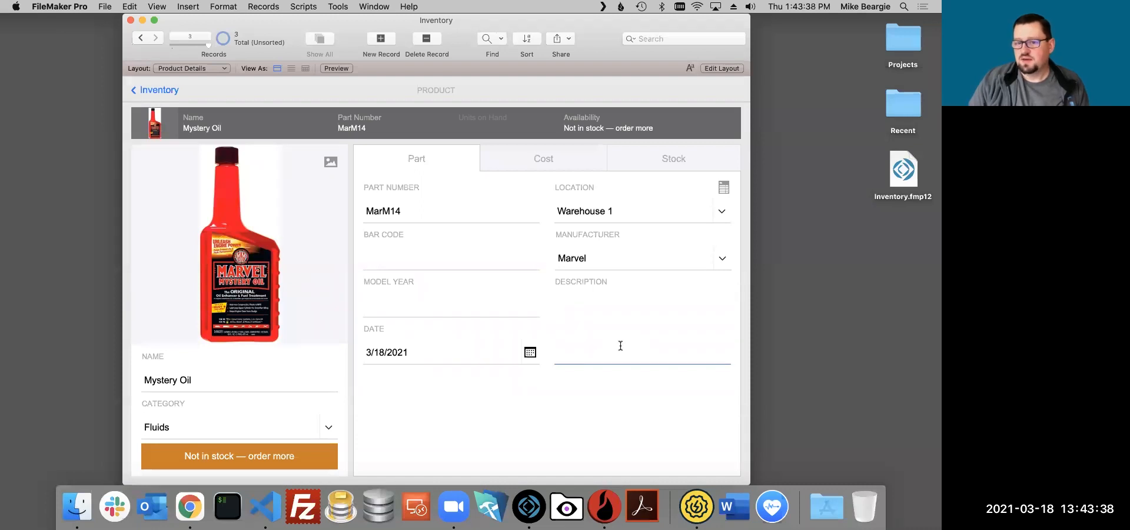
click(631, 214)
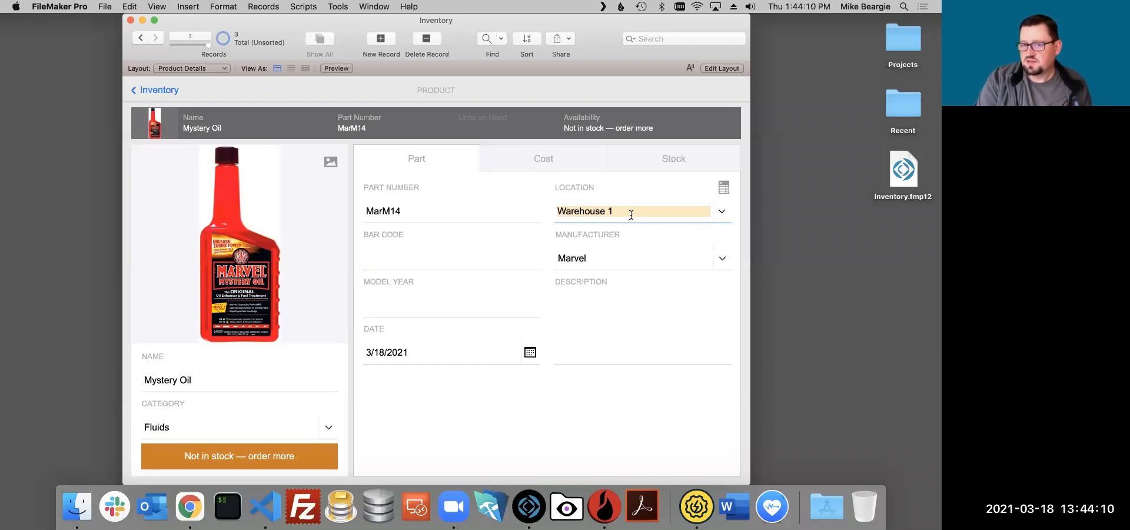
key(super+l)
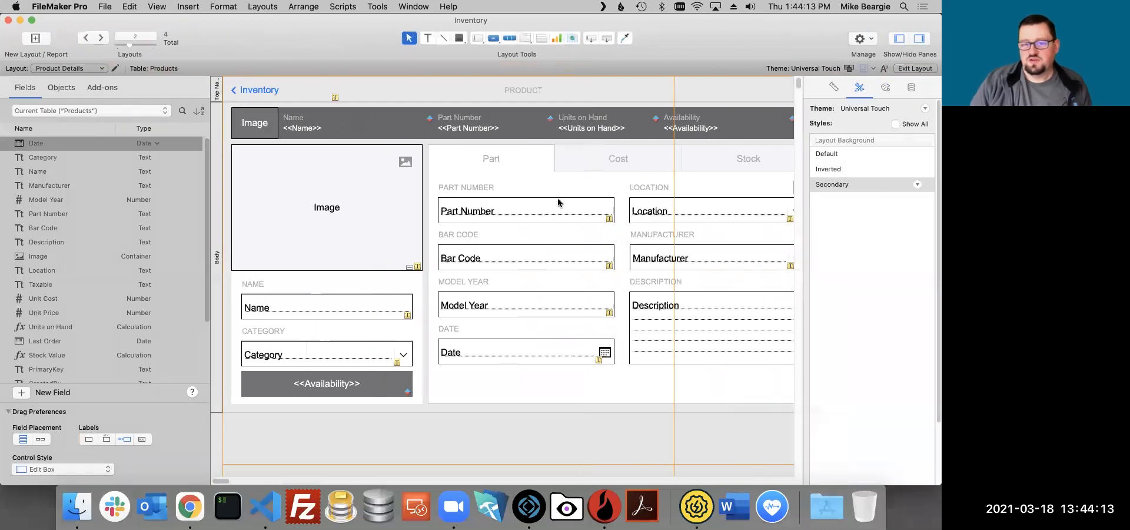
Step: Browse Part Number's trigger events (OnObjectSave, Exit, Keystroke, Modify, Validate), then cancel without adding any
right_click(560, 202)
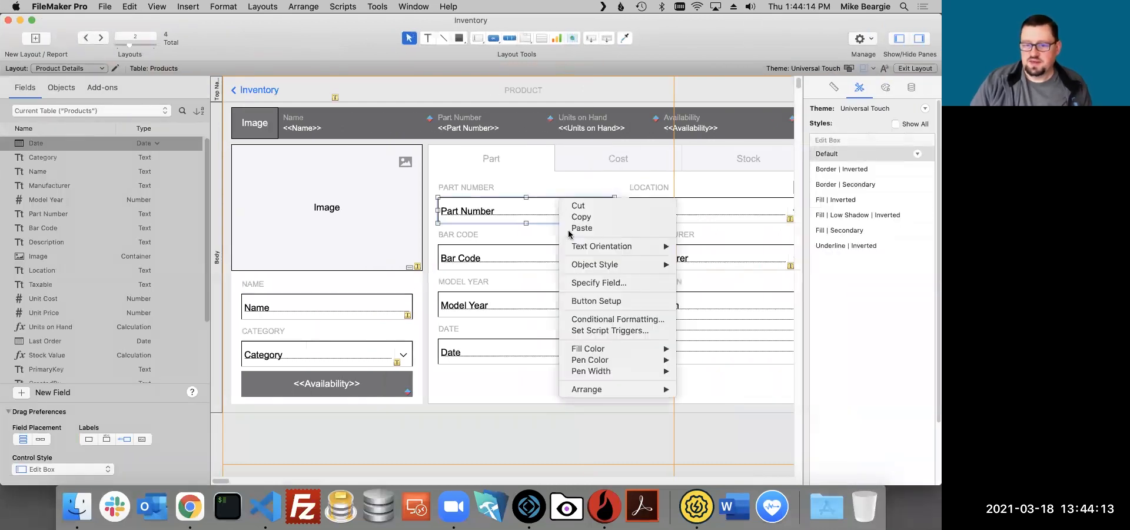
click(610, 330)
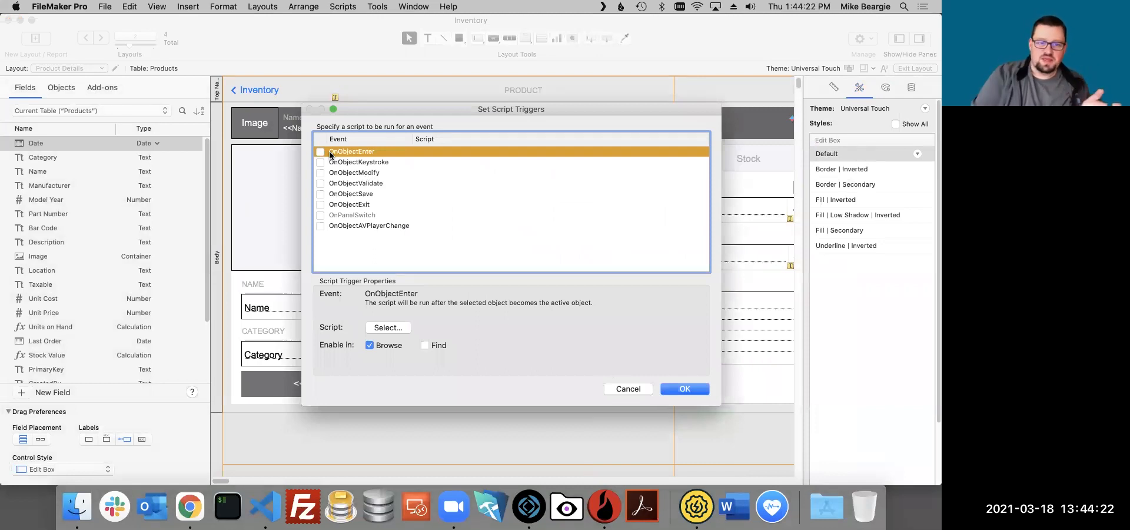
click(356, 195)
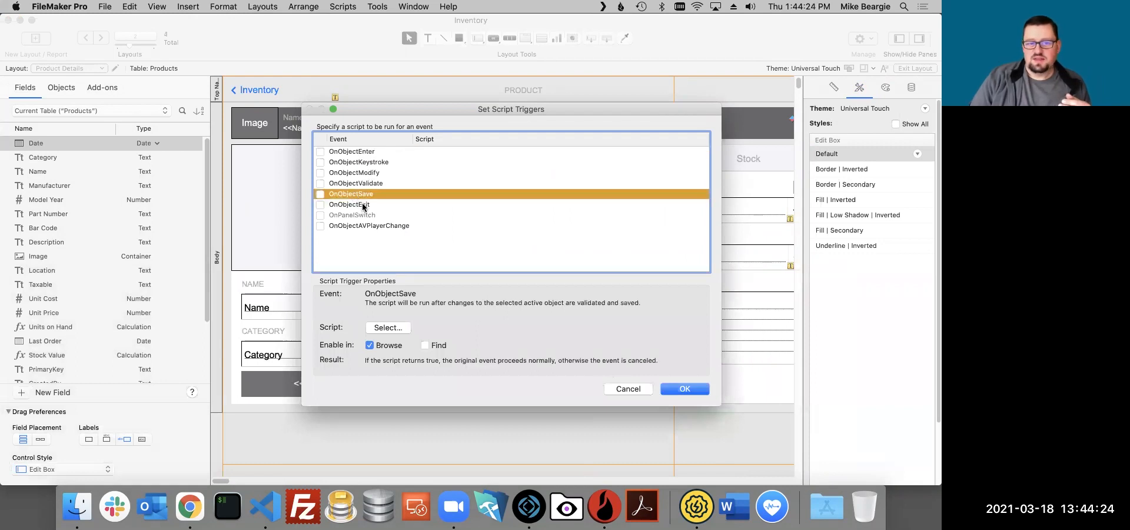
click(358, 205)
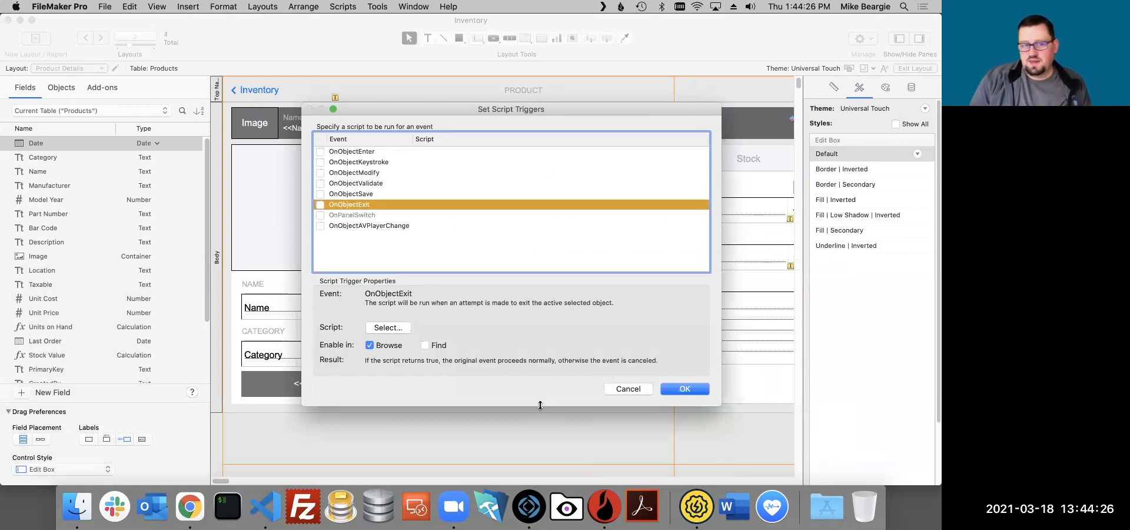
key(Up)
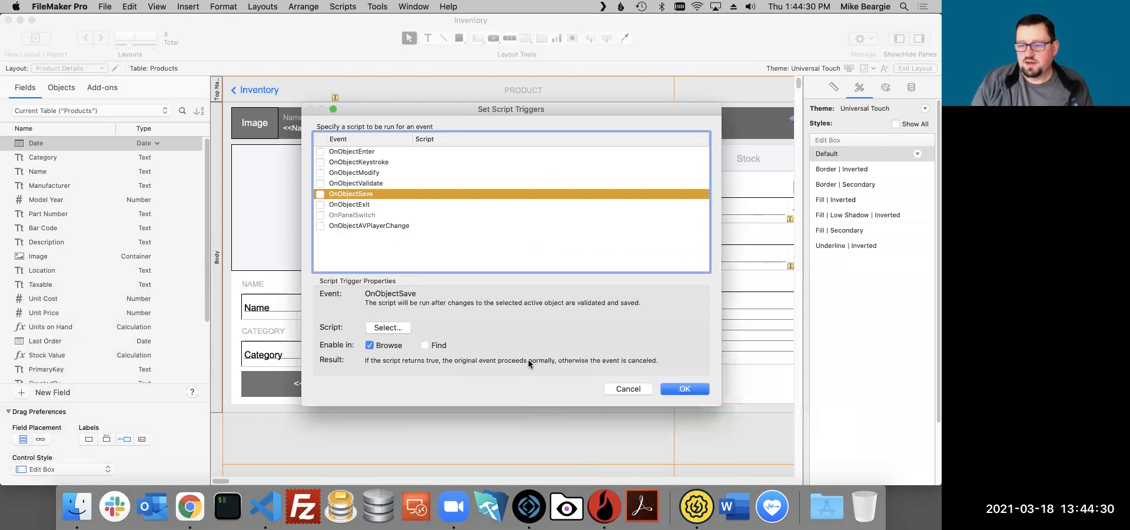
click(373, 164)
click(373, 173)
click(374, 183)
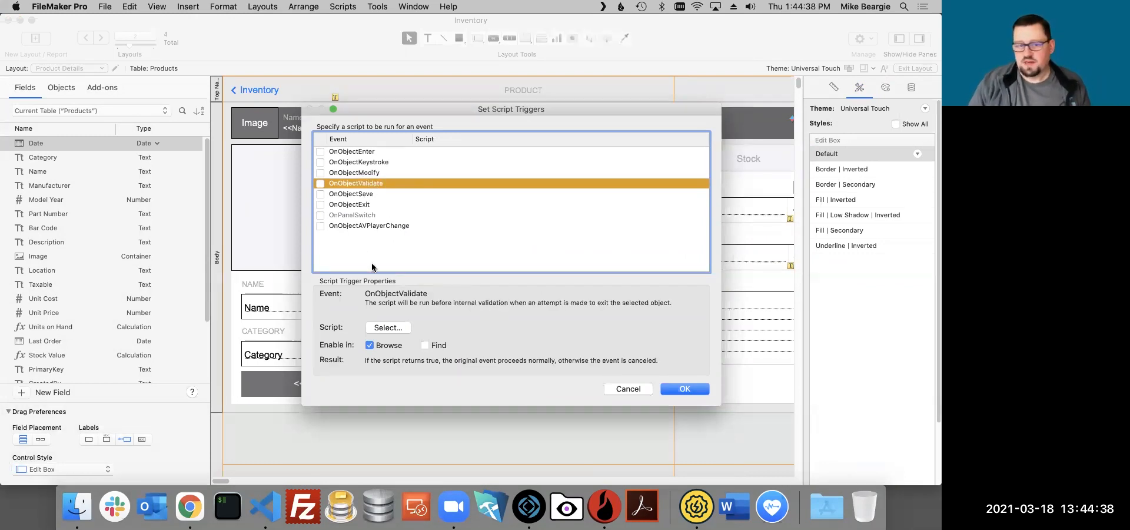
click(637, 394)
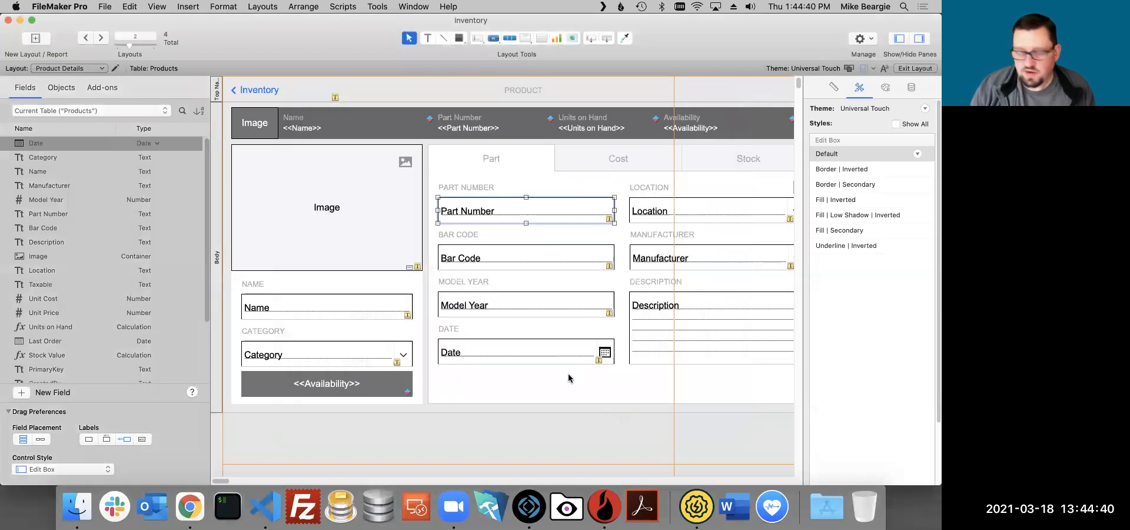
Step: Switch to Browse mode with Cmd+B and nudge the Inventory window slightly left
key(super+b)
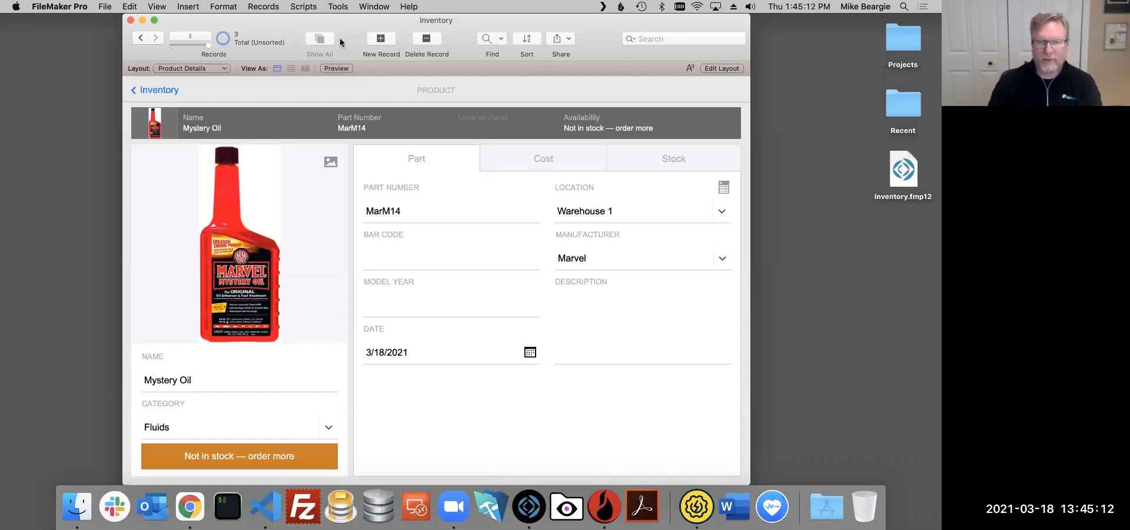
drag(343, 39, 339, 39)
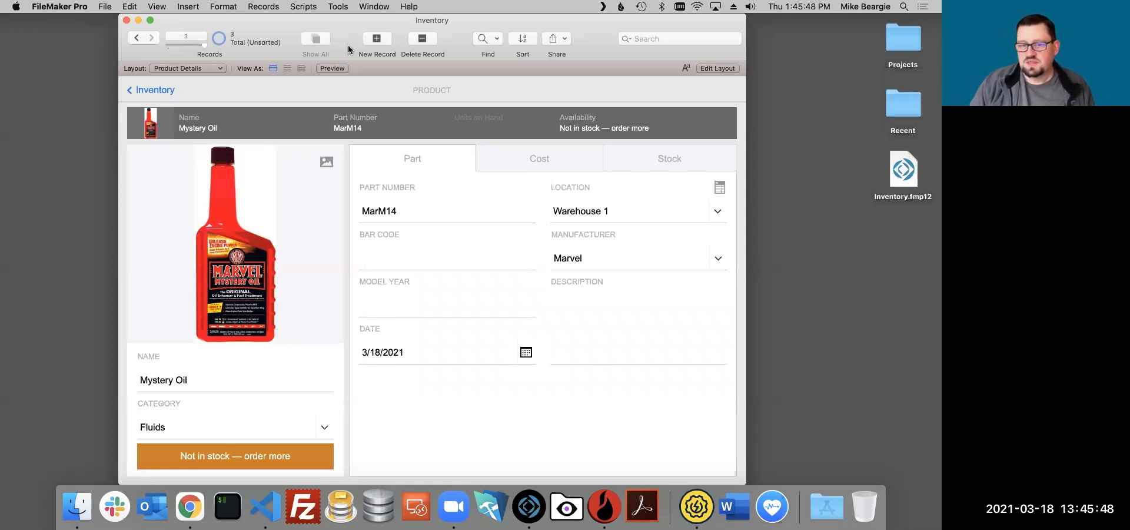
click(528, 159)
click(661, 158)
click(412, 159)
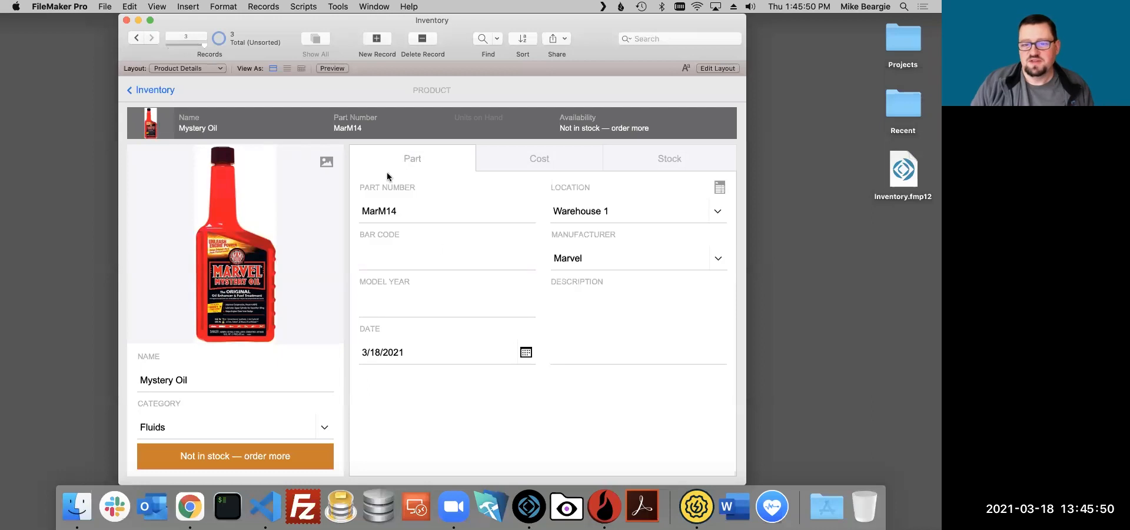
click(510, 154)
click(655, 154)
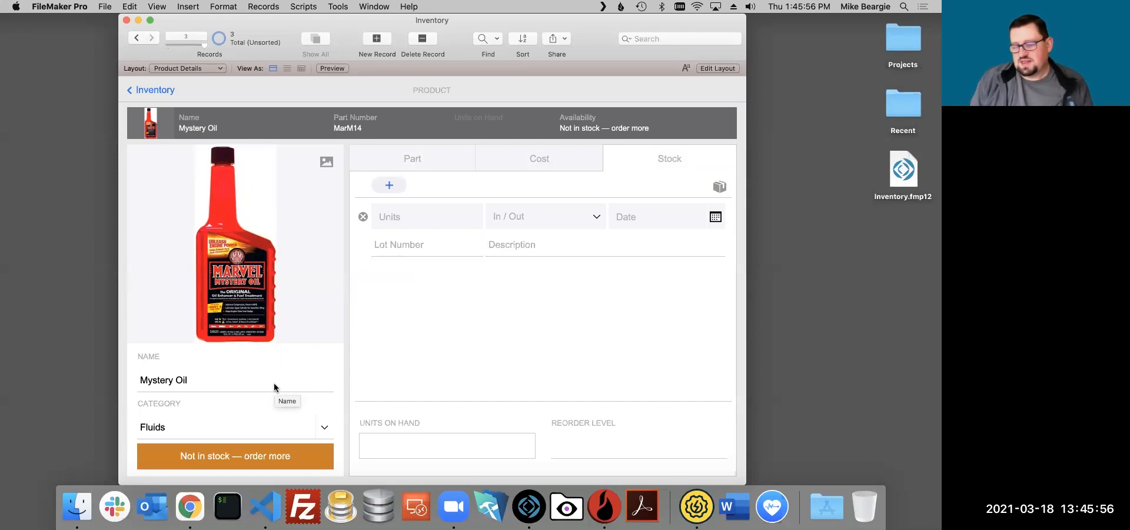
click(204, 67)
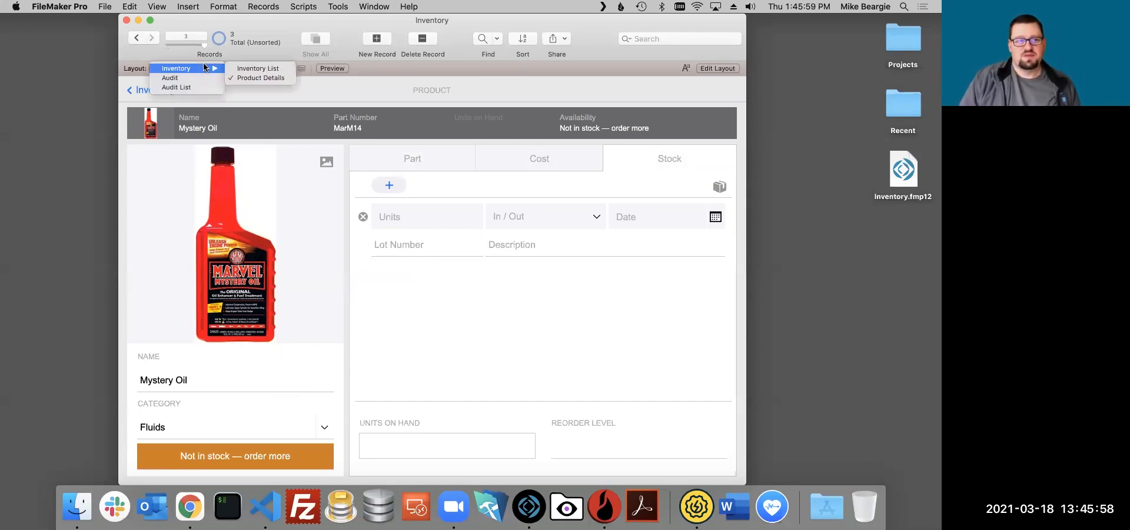
click(257, 70)
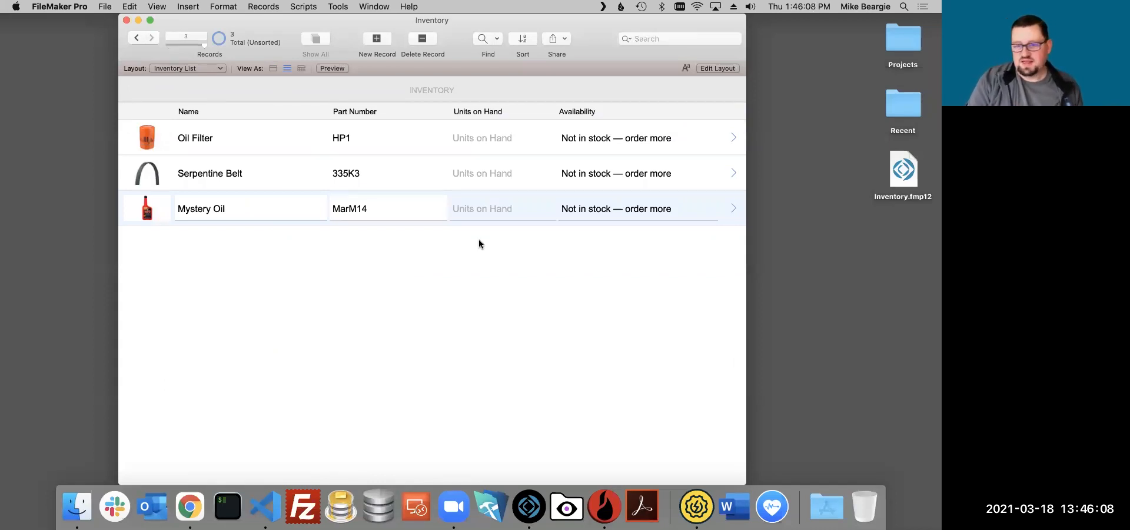
click(731, 208)
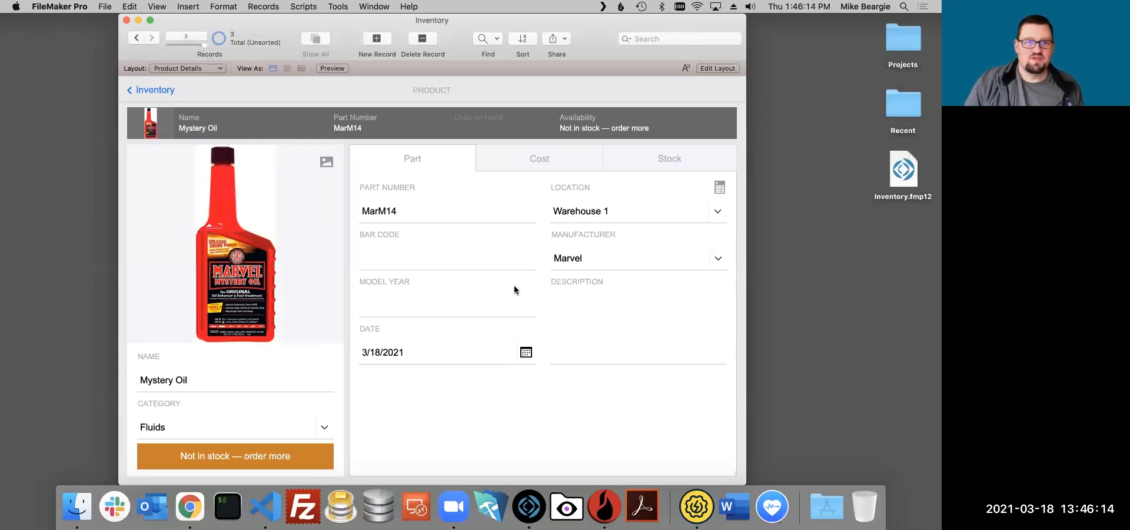
click(368, 6)
mouse_move(339, 6)
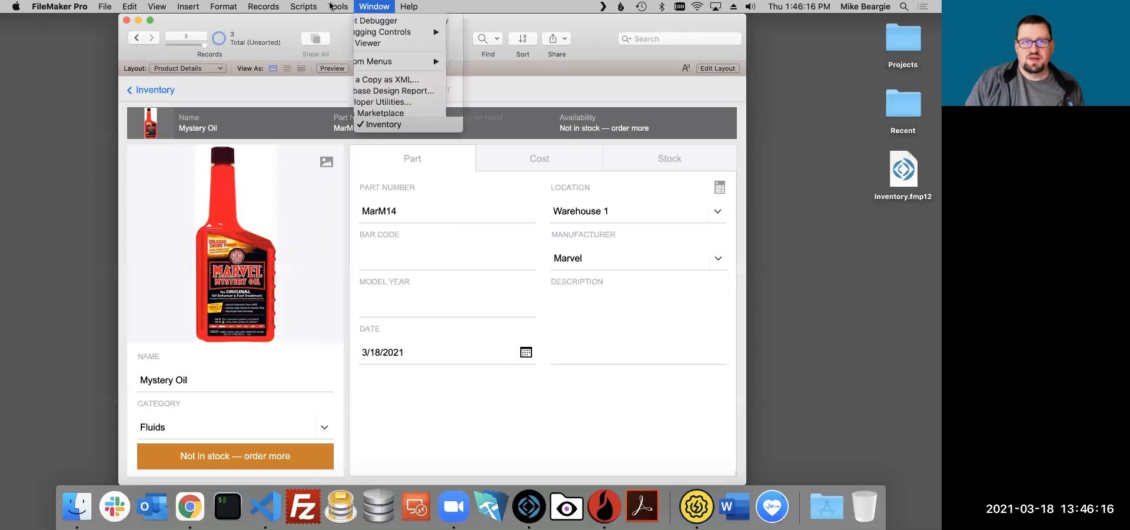
mouse_move(377, 61)
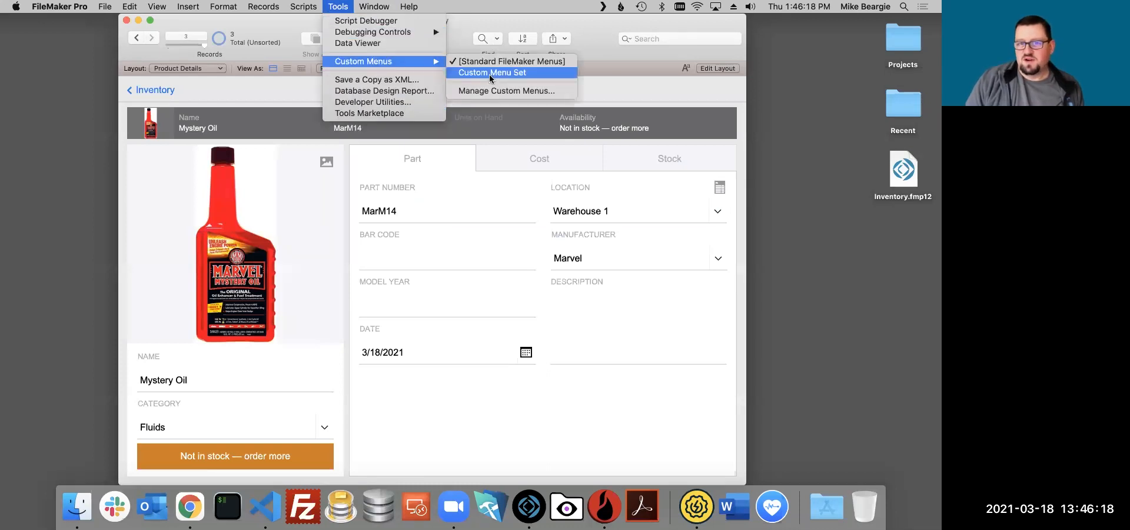
click(617, 59)
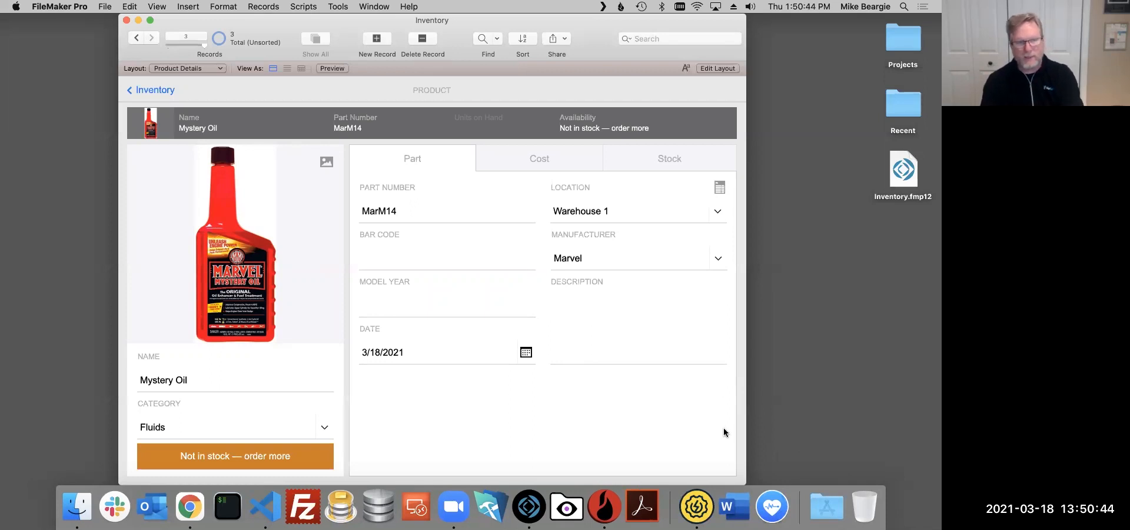
Step: Widen the Inventory window slightly and bring up the MainSpring hosting pricing page in Chrome
drag(745, 449, 766, 451)
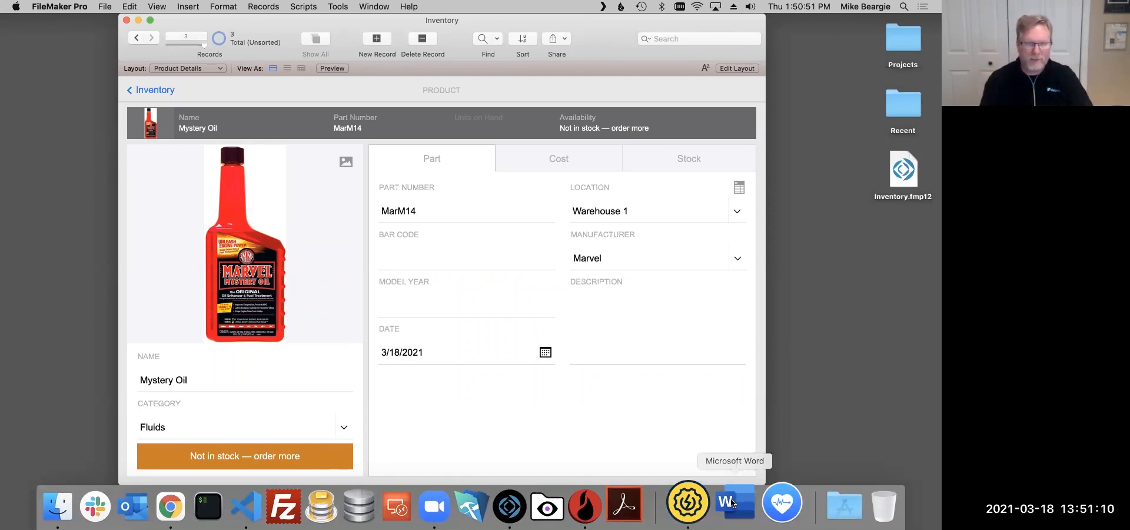
click(171, 506)
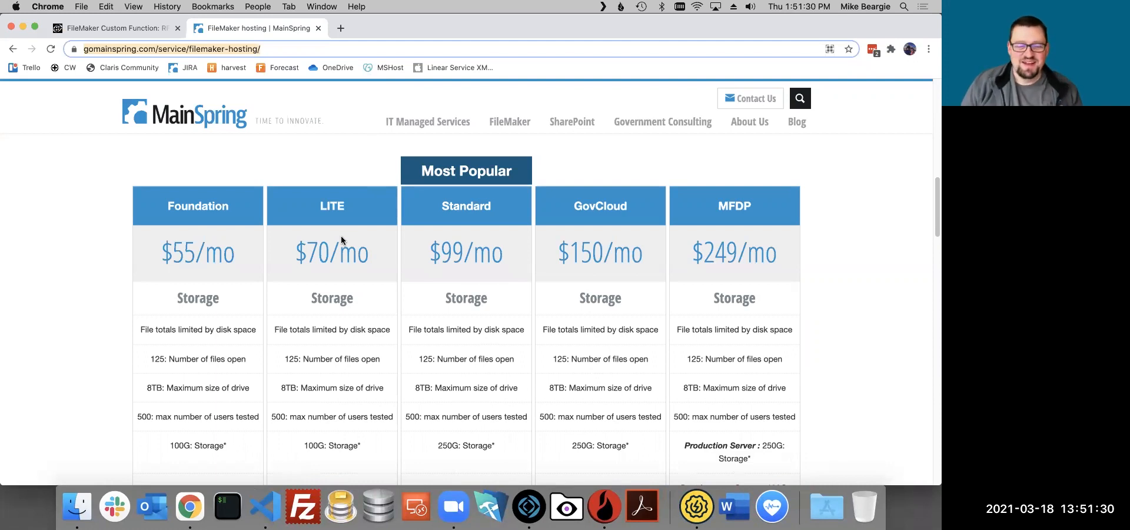
Step: Select the MFDP plan's $249/mo price in the pricing table, then minimize Chrome
scroll(162, 364, down, 1)
scroll(110, 369, down, 1)
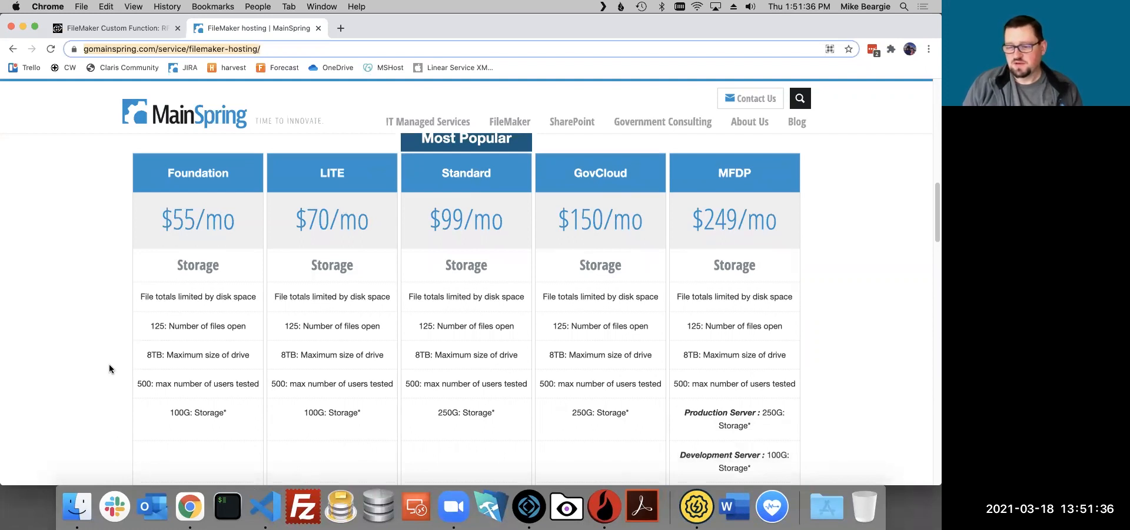
scroll(102, 376, down, 1)
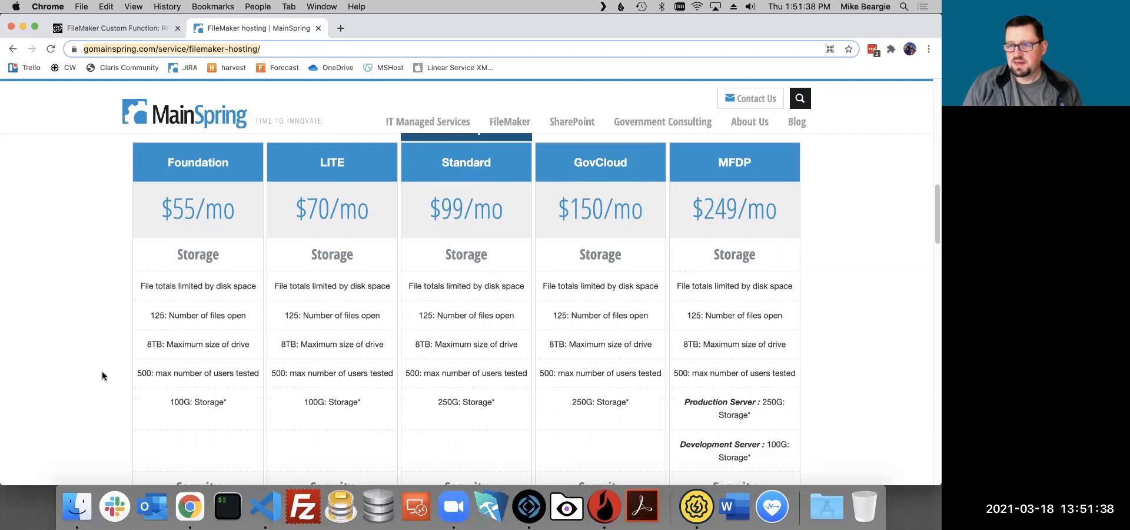
drag(692, 210, 779, 210)
scroll(760, 373, down, 1)
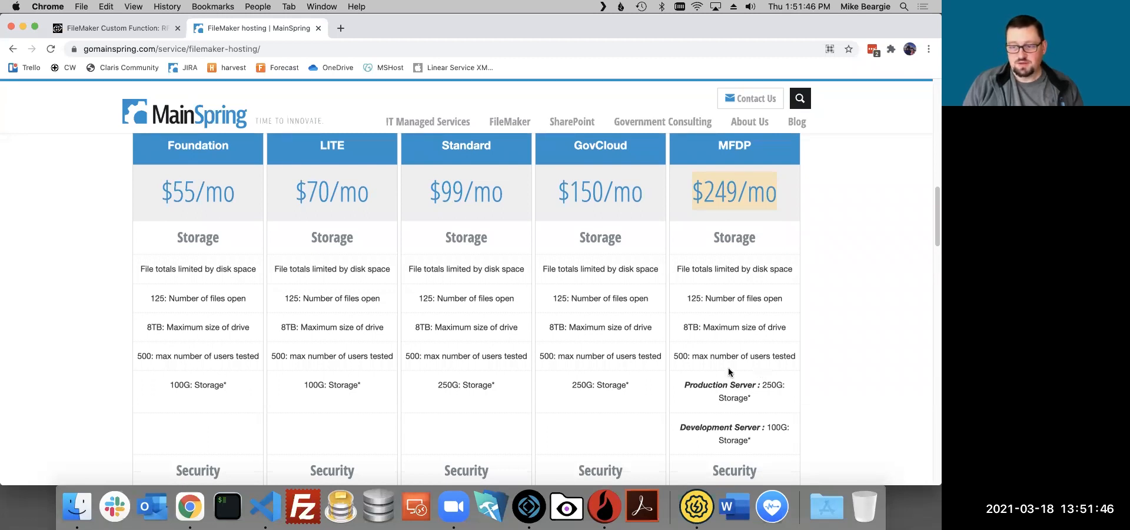
click(88, 33)
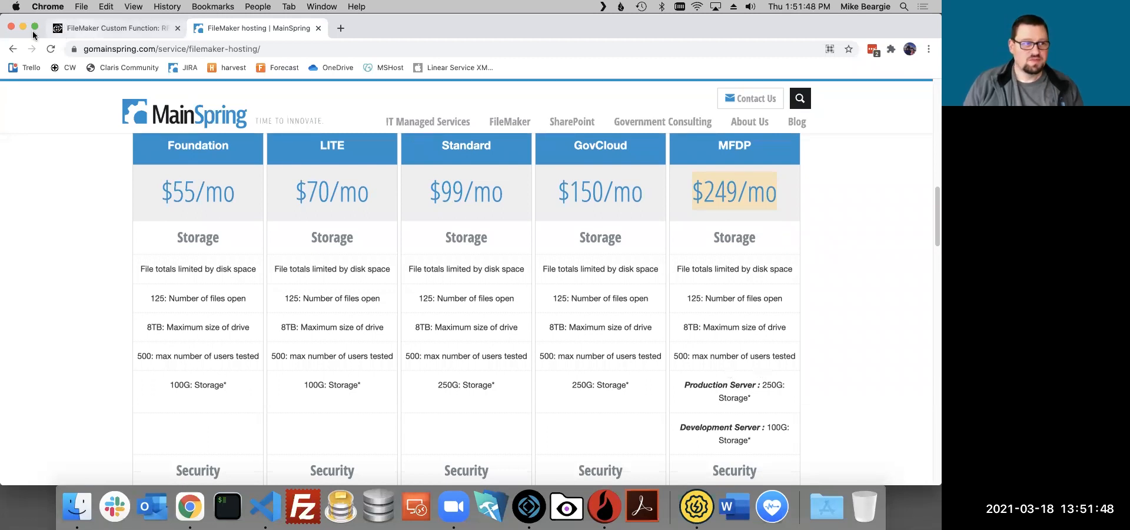
click(24, 29)
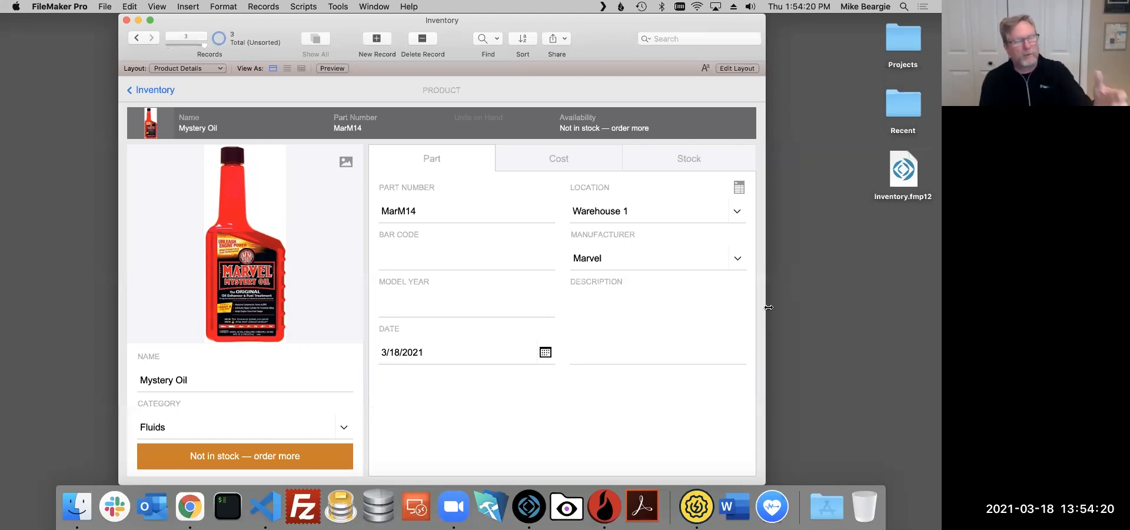
click(822, 331)
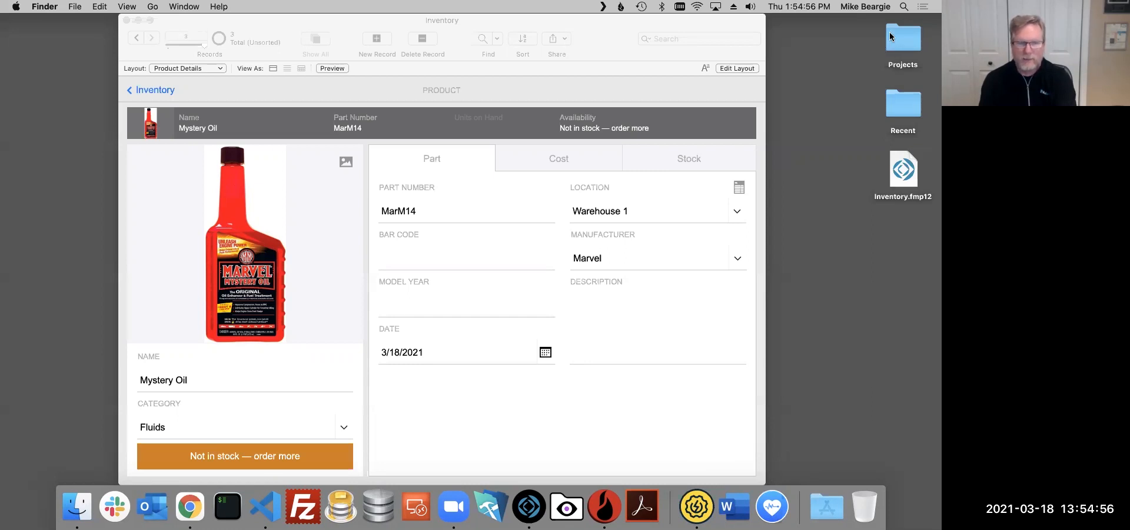
click(599, 43)
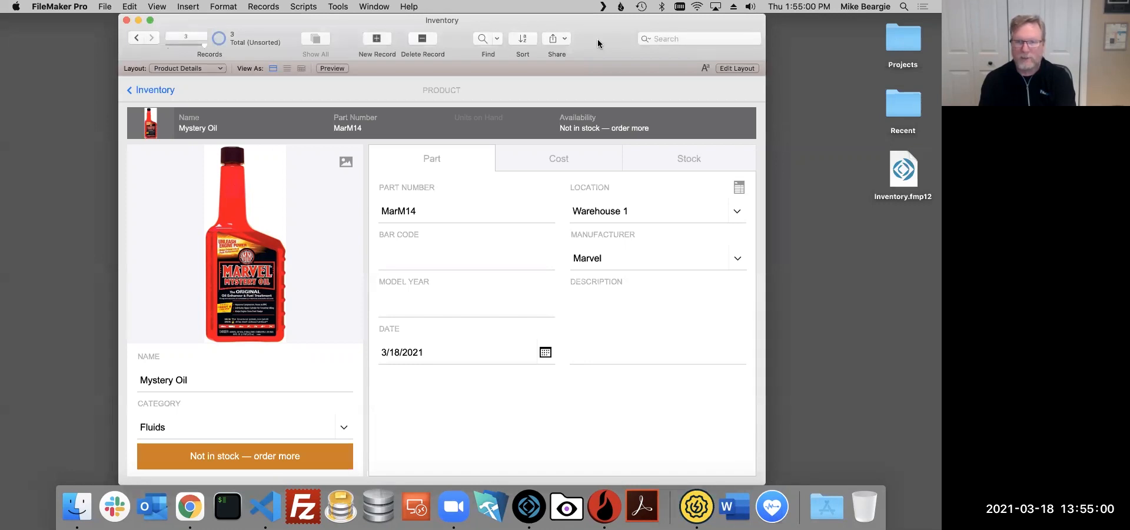
Step: Enter the company's contact e-mail address in Description and set that text to 24 pt
click(620, 359)
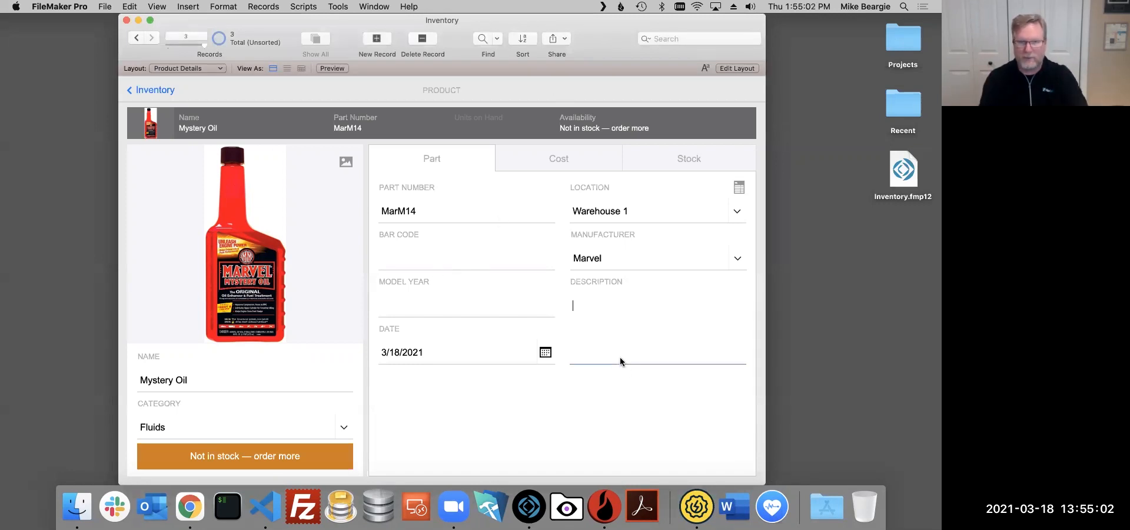
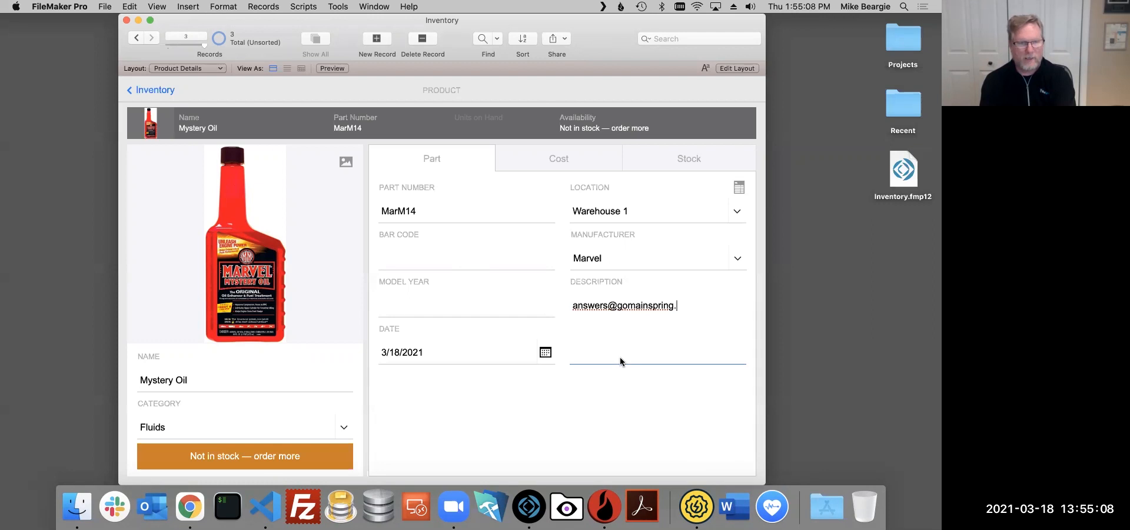
key(super+a)
click(706, 68)
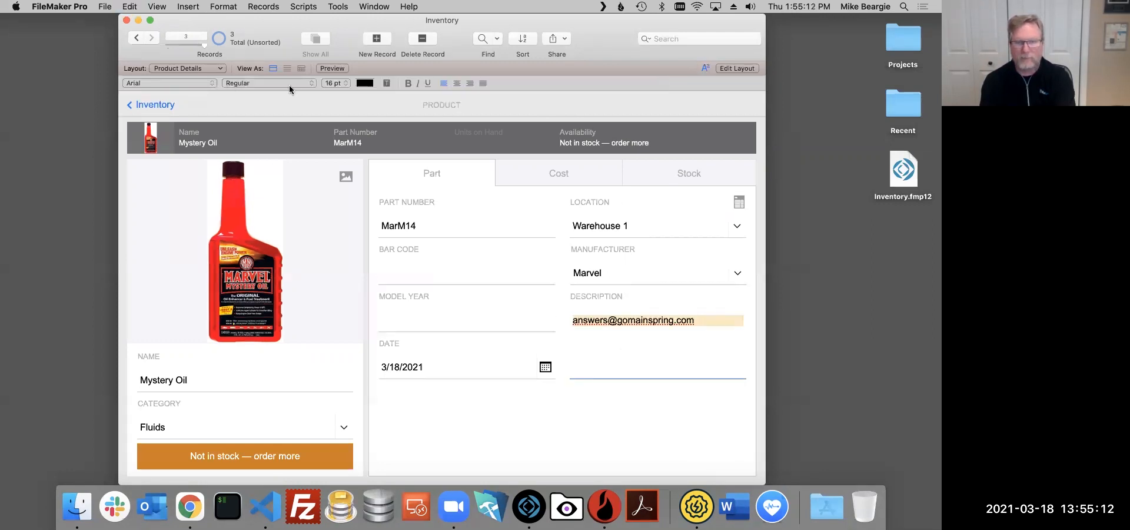
click(345, 83)
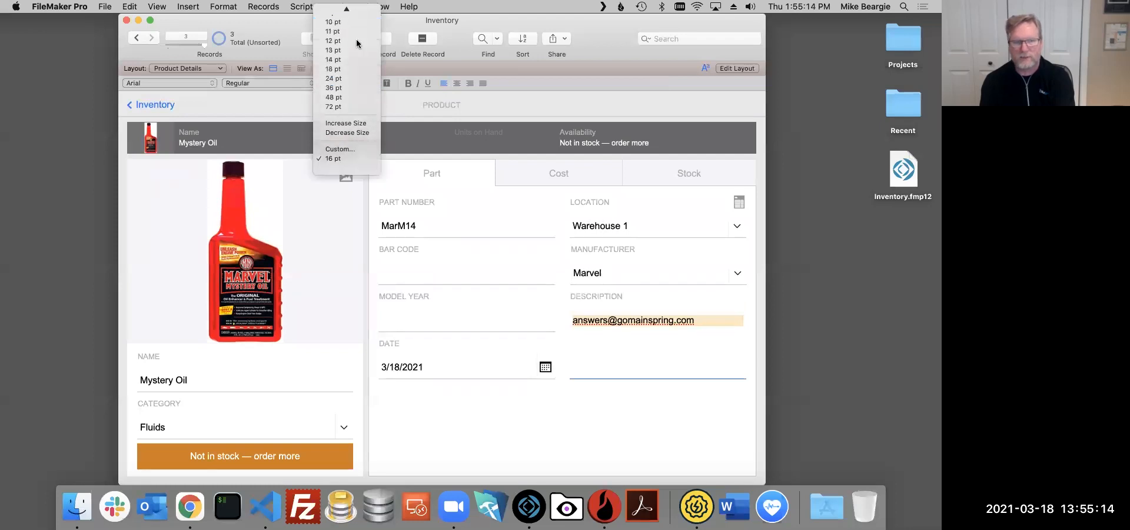
click(347, 87)
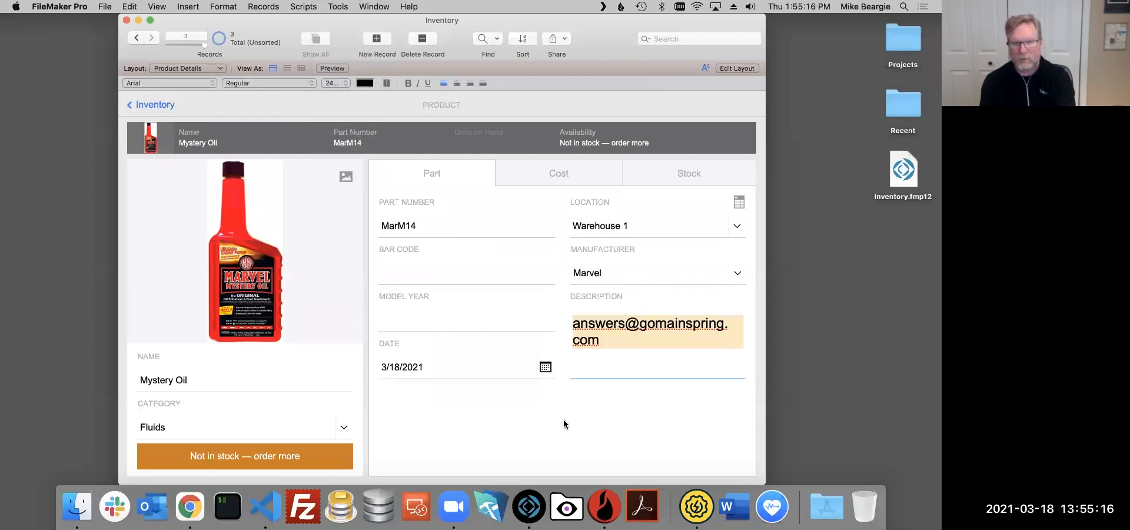
Step: Leave Description to check the 24 pt result, then reselect its whole text
click(635, 420)
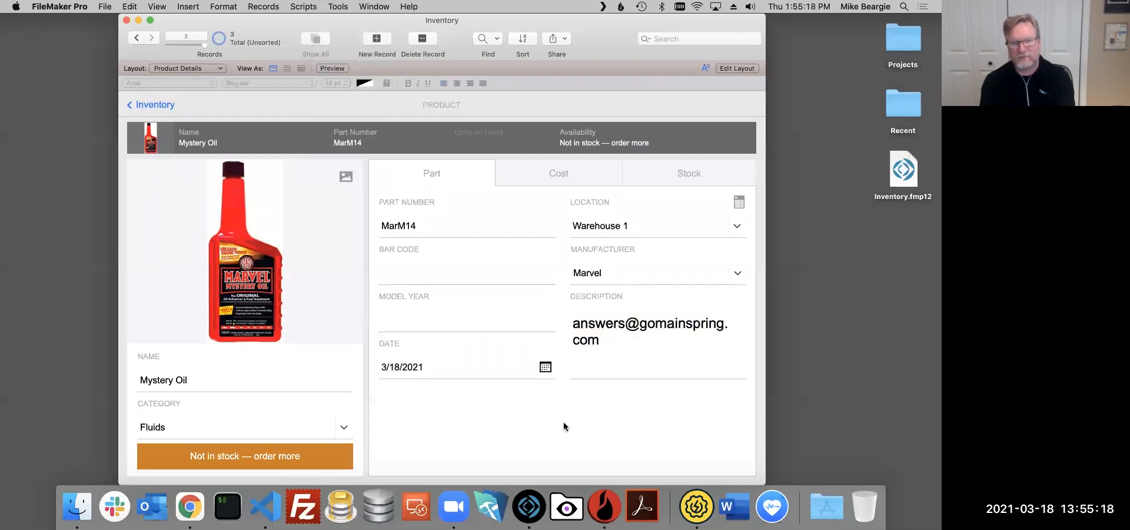
click(626, 351)
key(super+a)
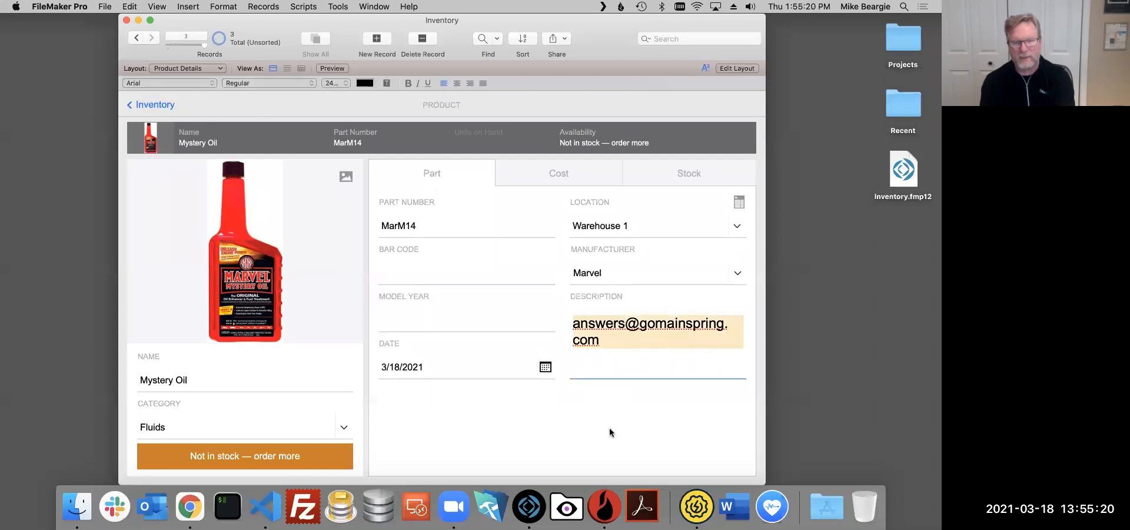